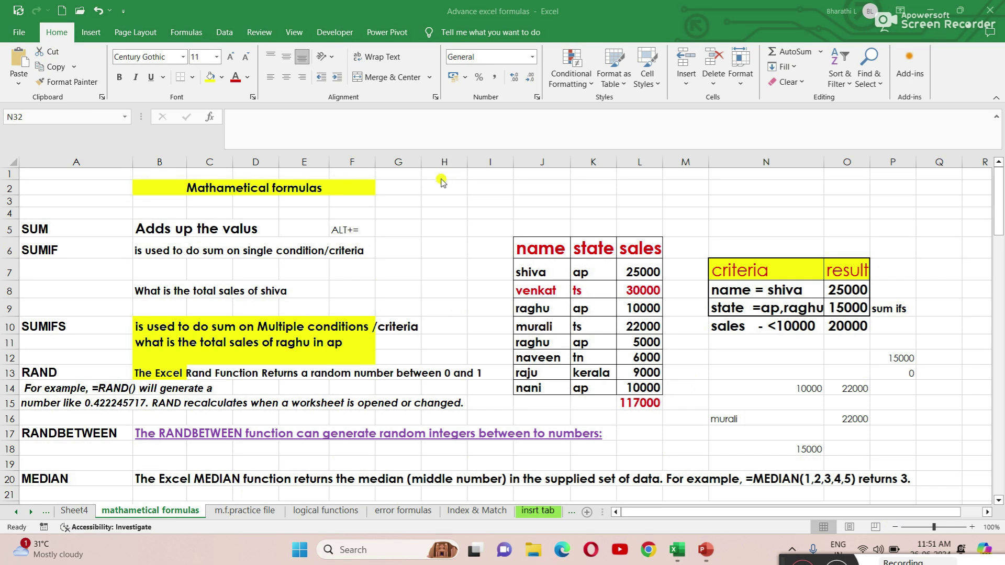
Step: Scroll the mathematical formulas sheet to the MODE example, where =MODE(H25:H32) returns 100
click(17, 513)
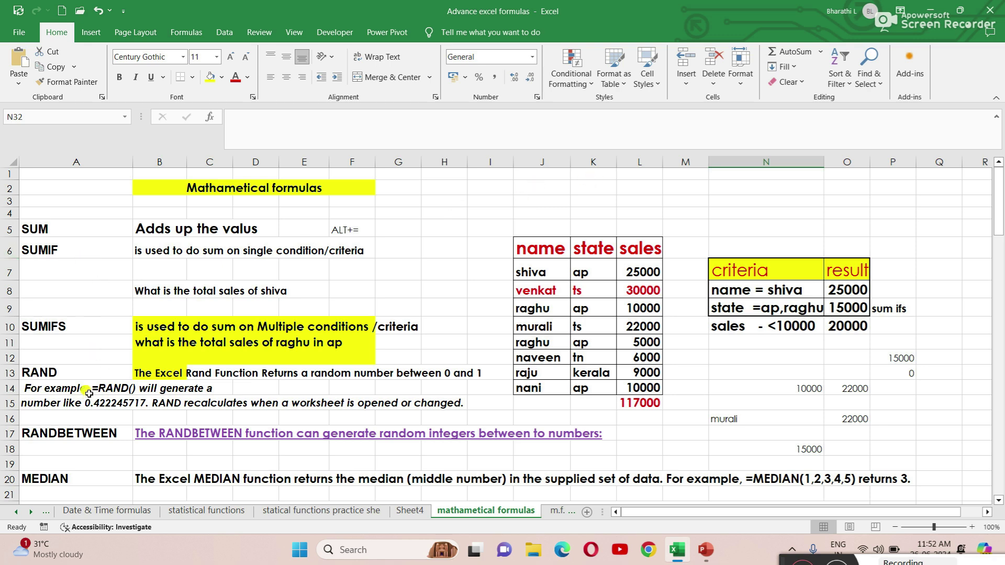
scroll(89, 394, down, 2)
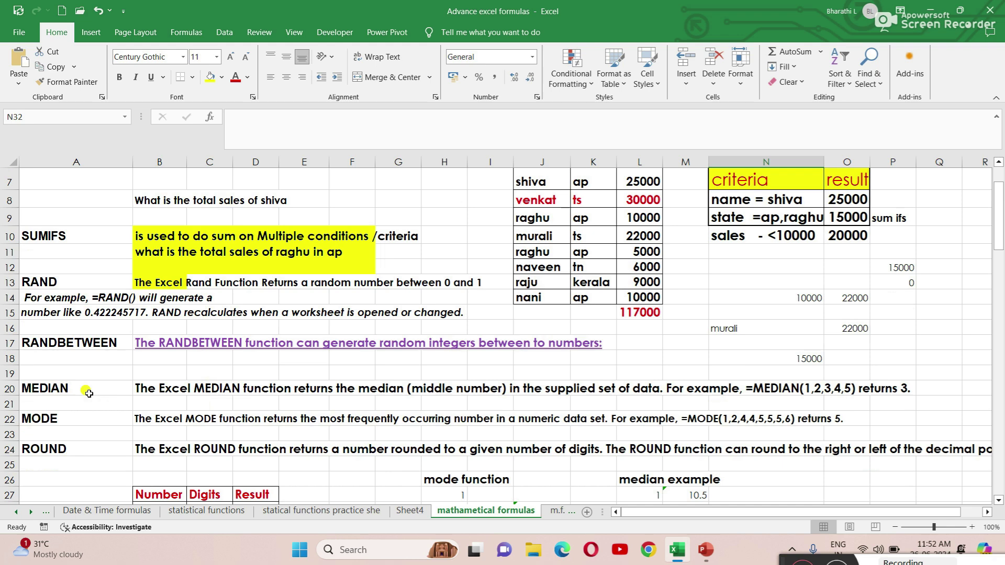
scroll(89, 394, up, 2)
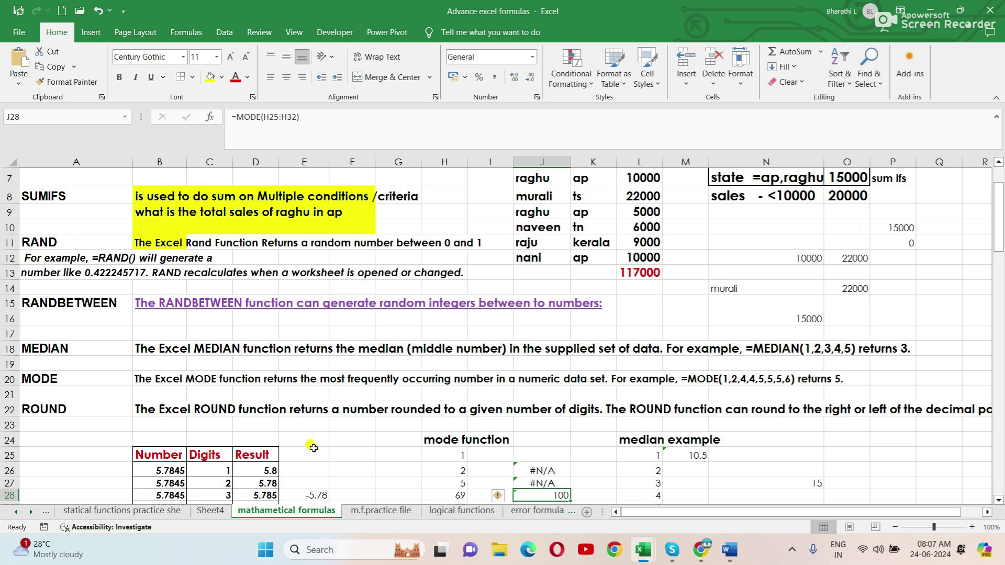
Step: Enter the note ALT+= in cell F3 beside the SUM description in B3
scroll(313, 448, up, 2)
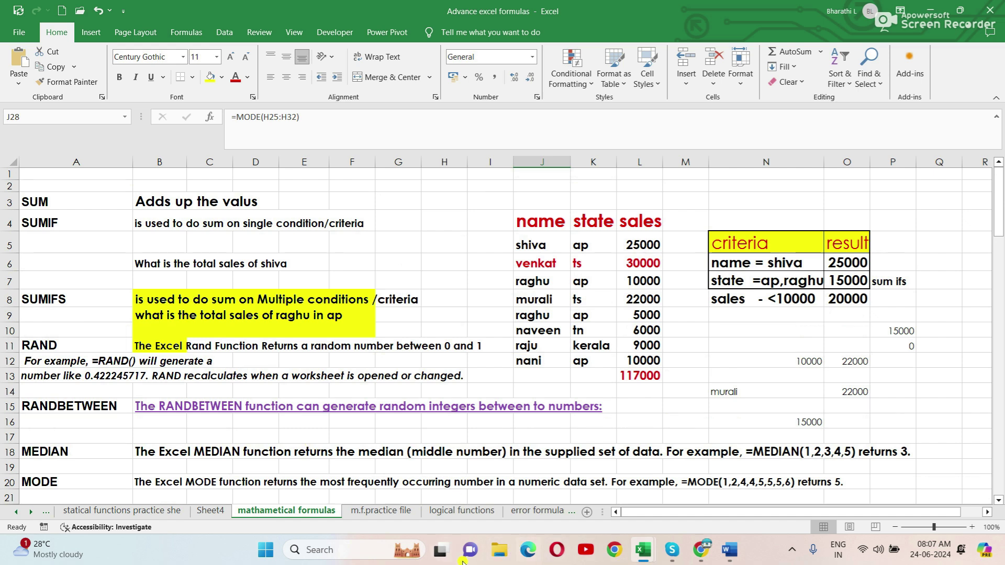
mouse_move(671, 550)
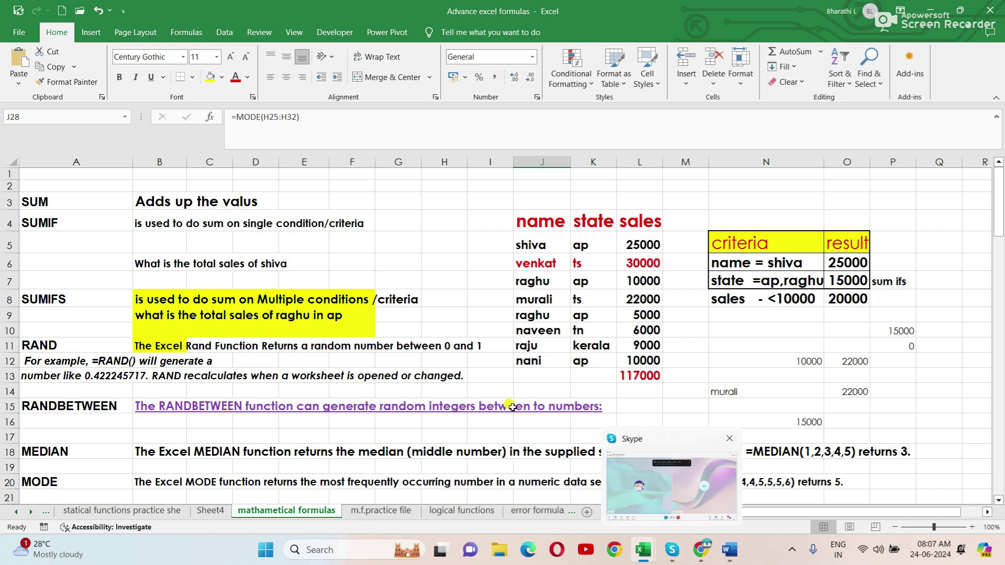
click(160, 202)
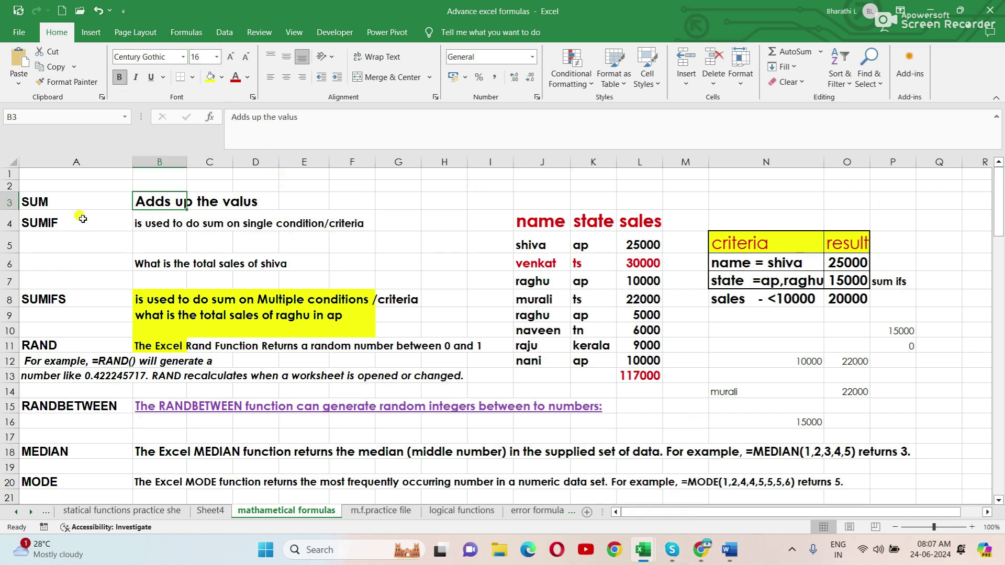
click(332, 196)
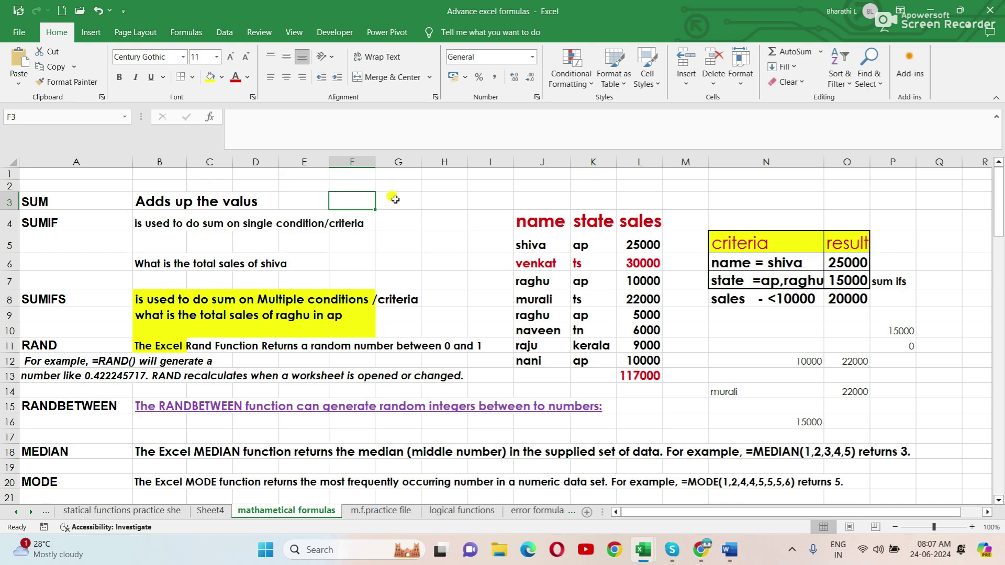
text(ALT)
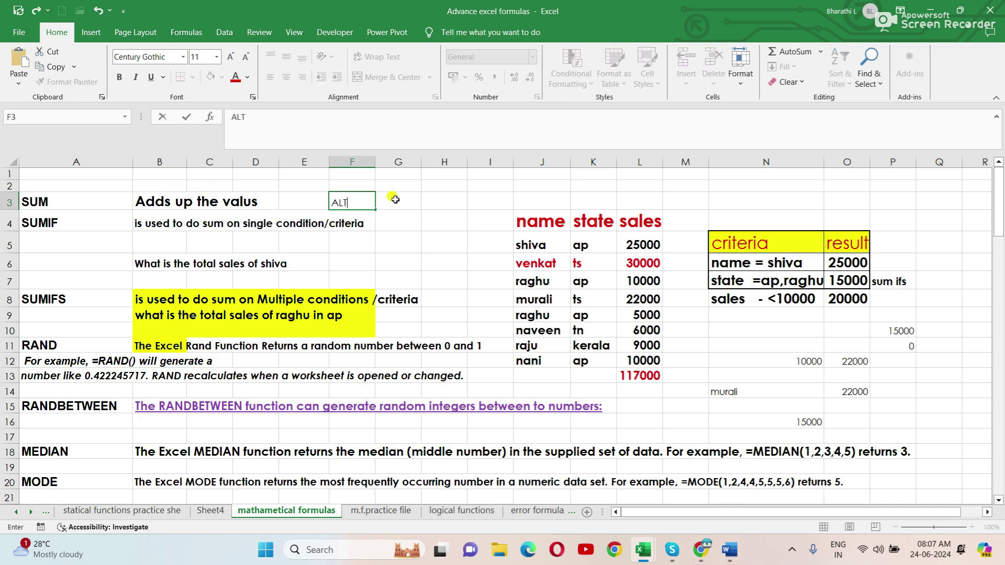
text(+)
text(=)
click(395, 200)
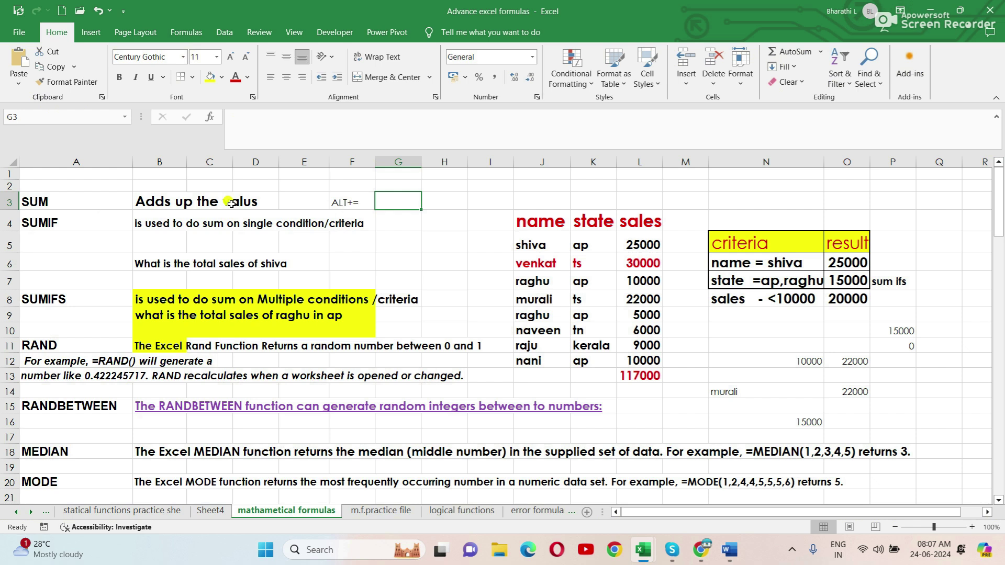
click(69, 222)
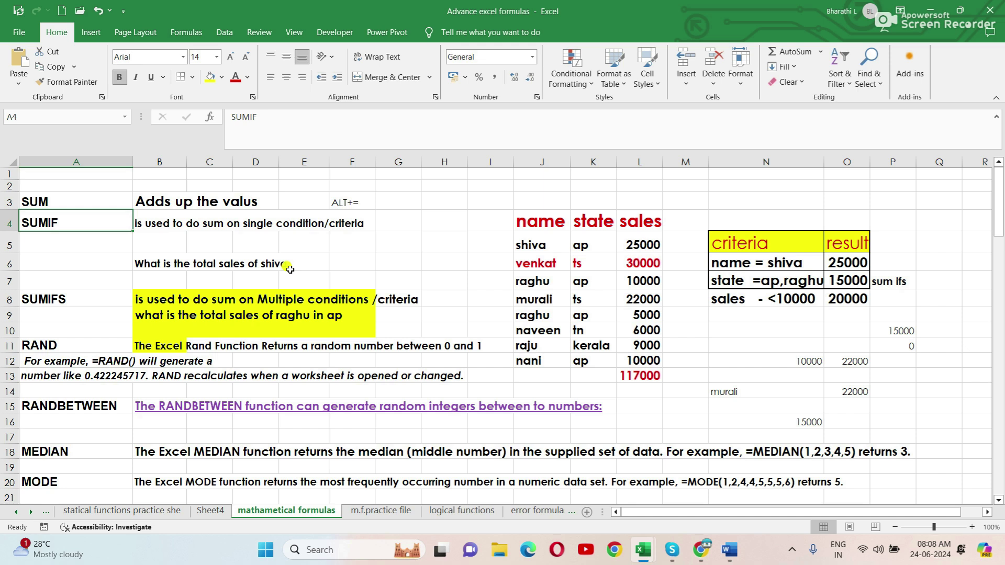
Step: Apply All Borders to the name, state and sales table in J4:L12
mouse_move(527, 222)
mouse_down()
mouse_move(631, 265)
mouse_move(649, 359)
mouse_up()
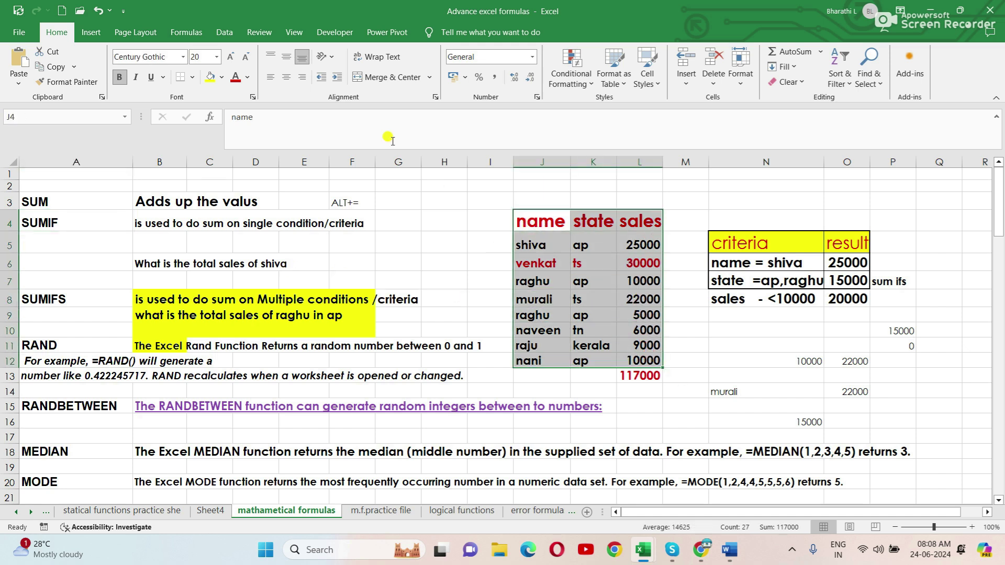
click(193, 77)
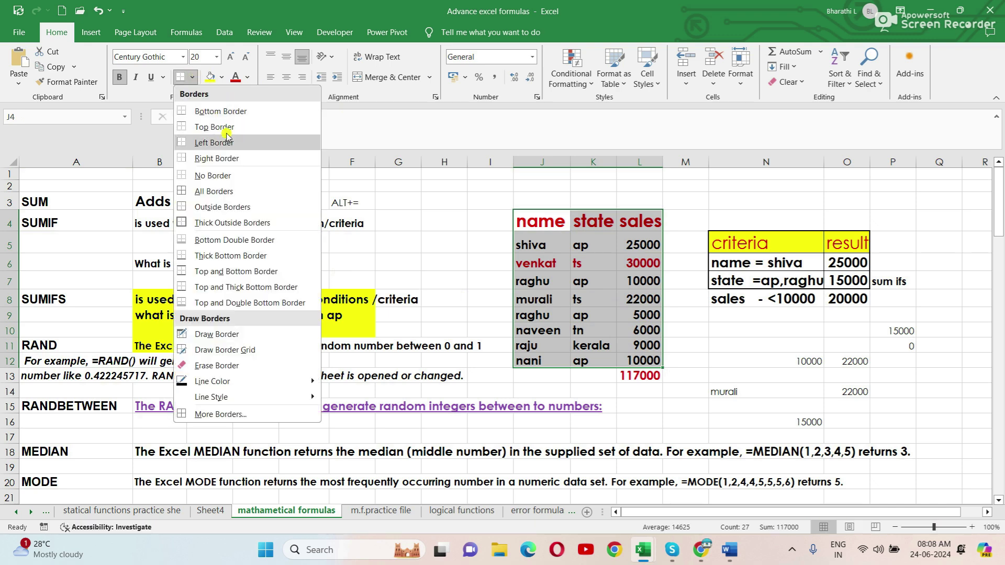
click(215, 191)
click(493, 246)
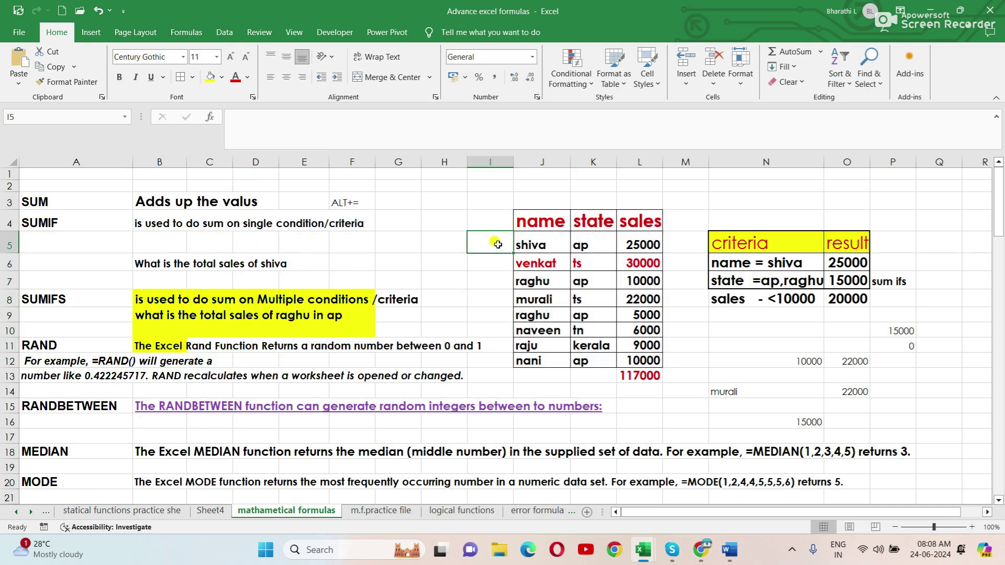
Step: Check cells K8 and F6, then move to the m.f.practice file sheet
click(645, 286)
click(576, 300)
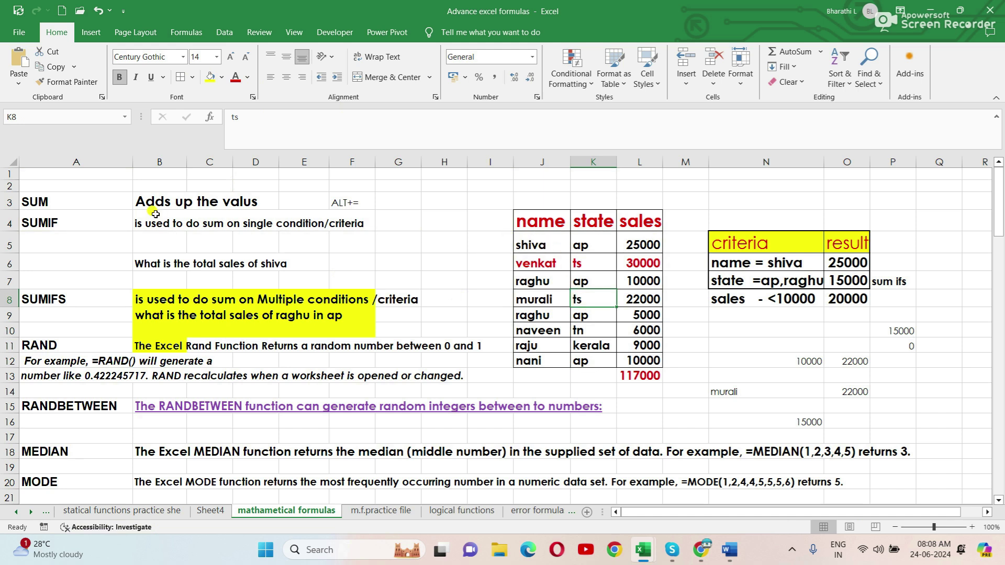
click(348, 255)
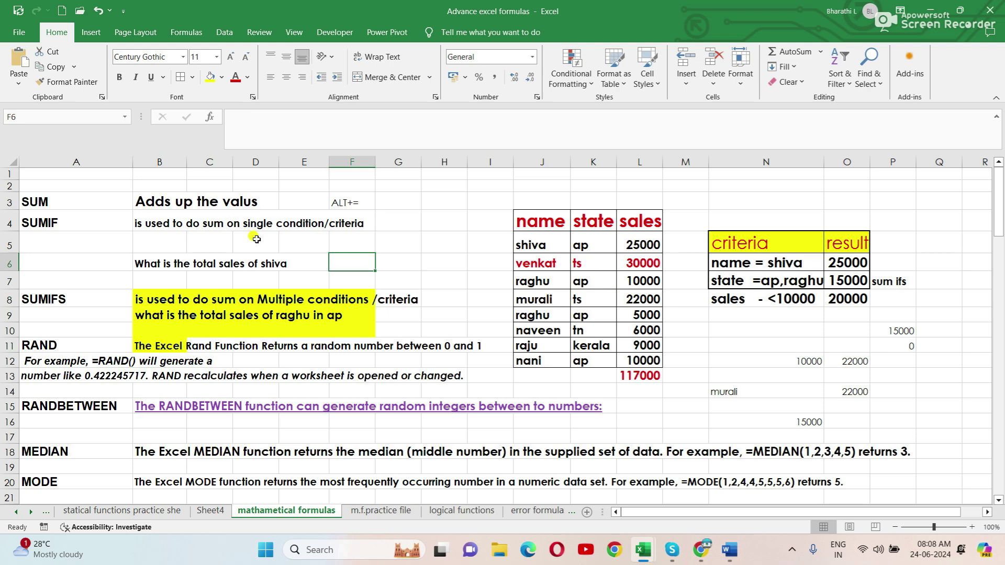
click(361, 513)
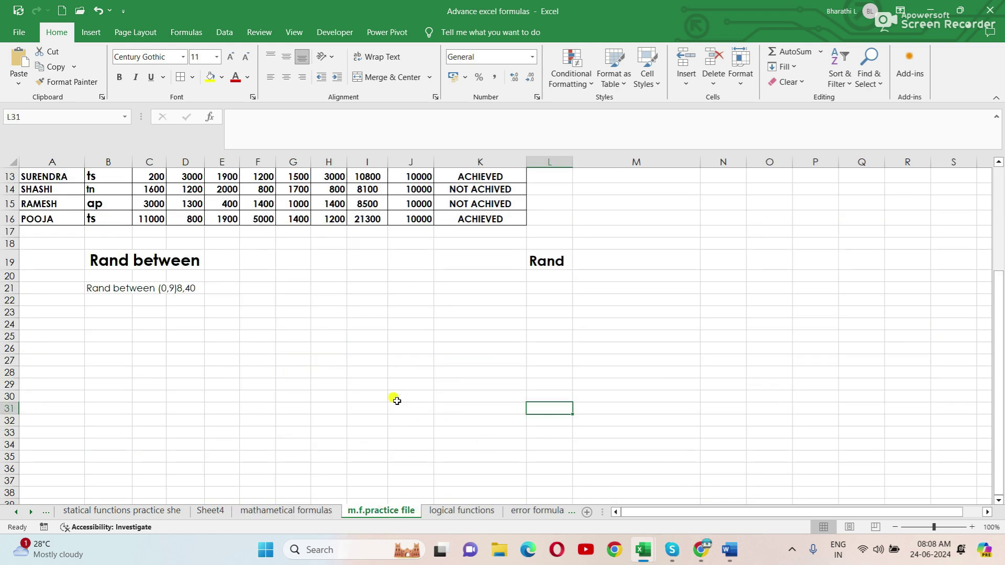
Step: Clear the SALES totals in column I and review the salesman, state and monthly figures
scroll(396, 401, up, 4)
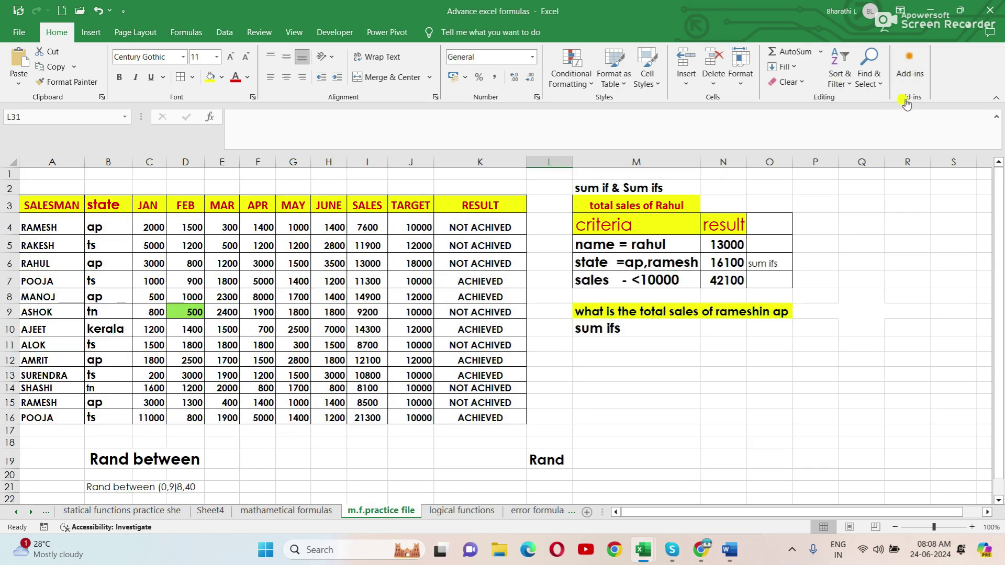
key(ctrl+z)
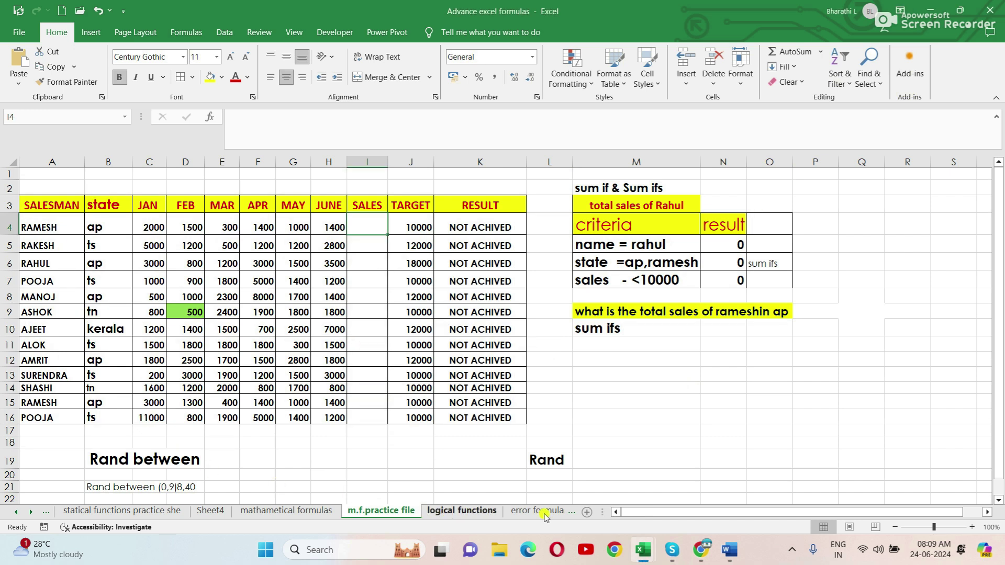
click(57, 227)
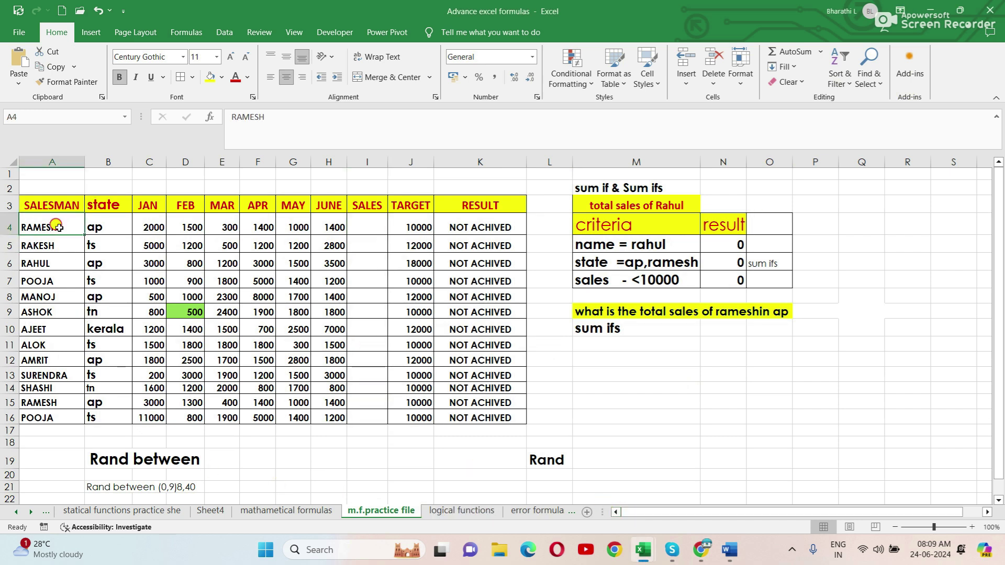
drag(56, 226, 30, 417)
click(112, 226)
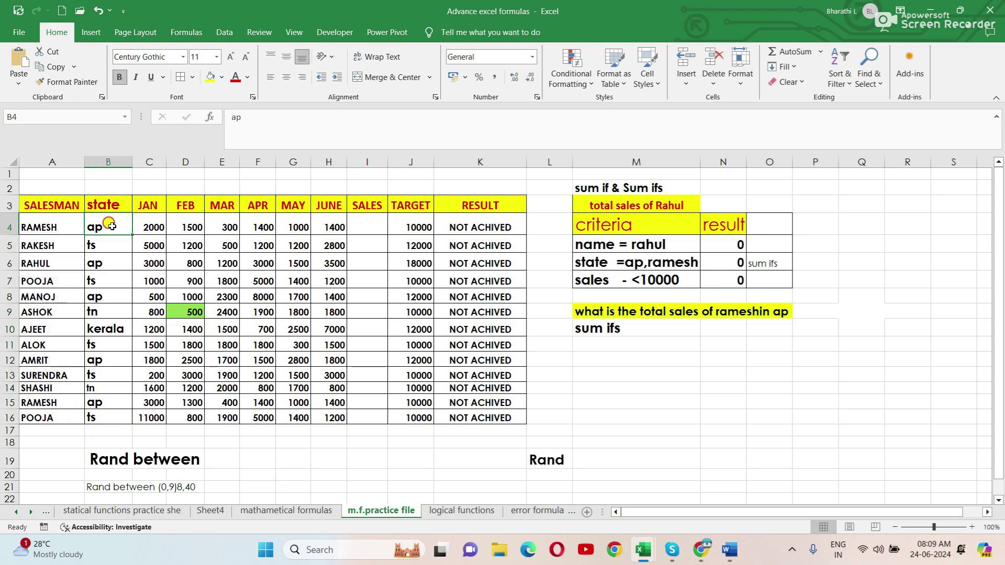
drag(111, 226, 71, 418)
click(152, 224)
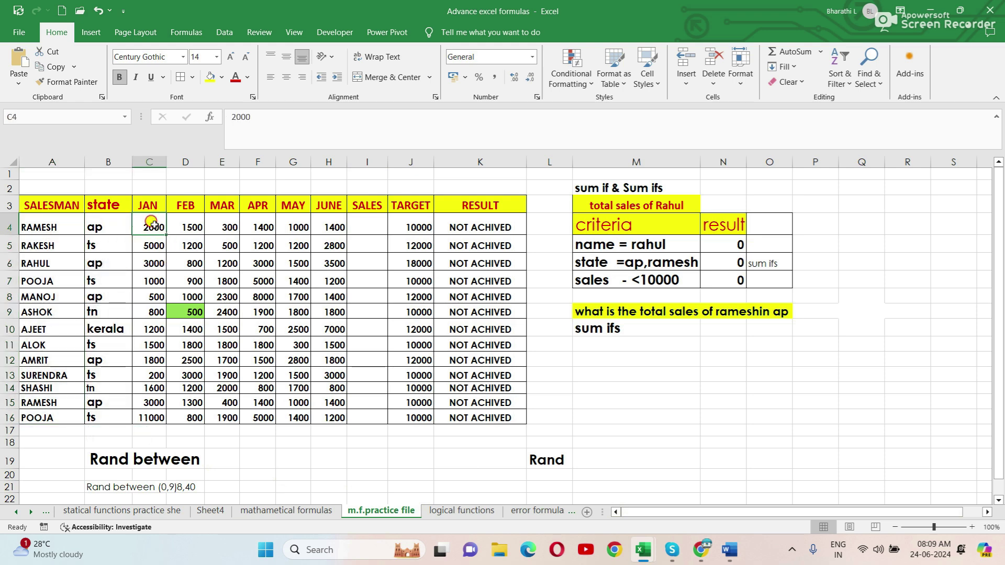
drag(152, 224, 138, 403)
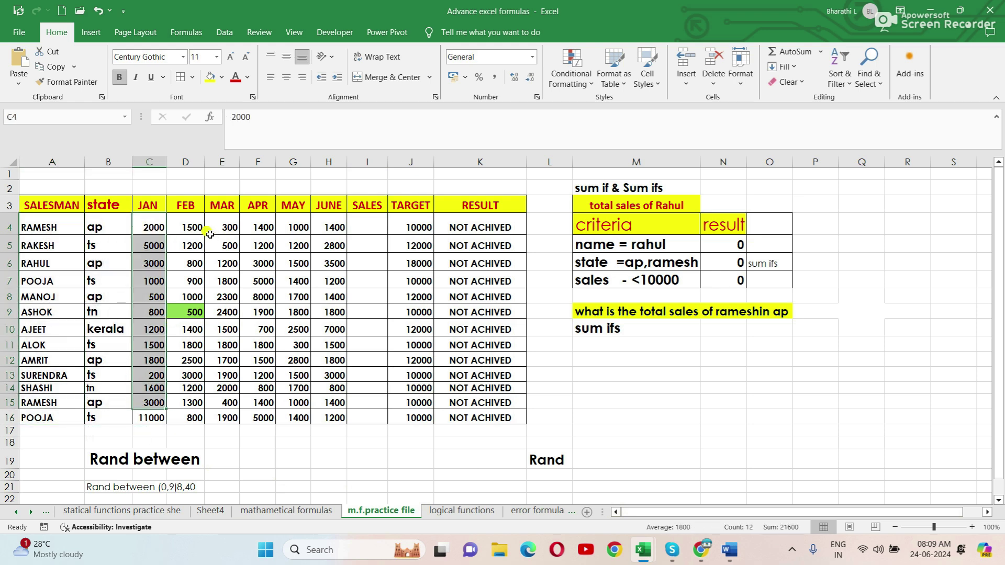
click(176, 228)
click(229, 229)
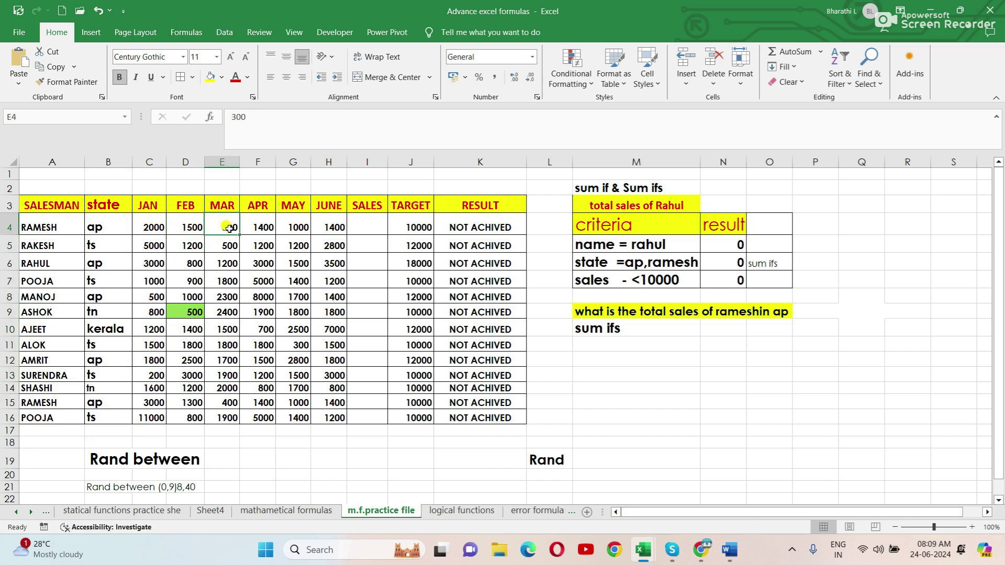
click(256, 227)
click(278, 227)
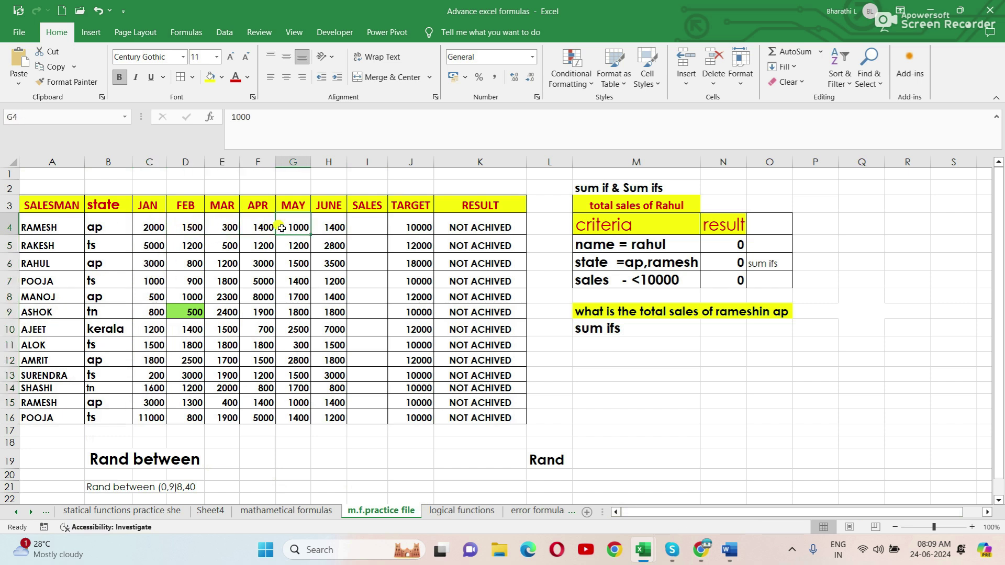
click(334, 228)
Step: Label I2 as TOTAL above the SALES heading and begin a =SUM formula in I4
click(362, 217)
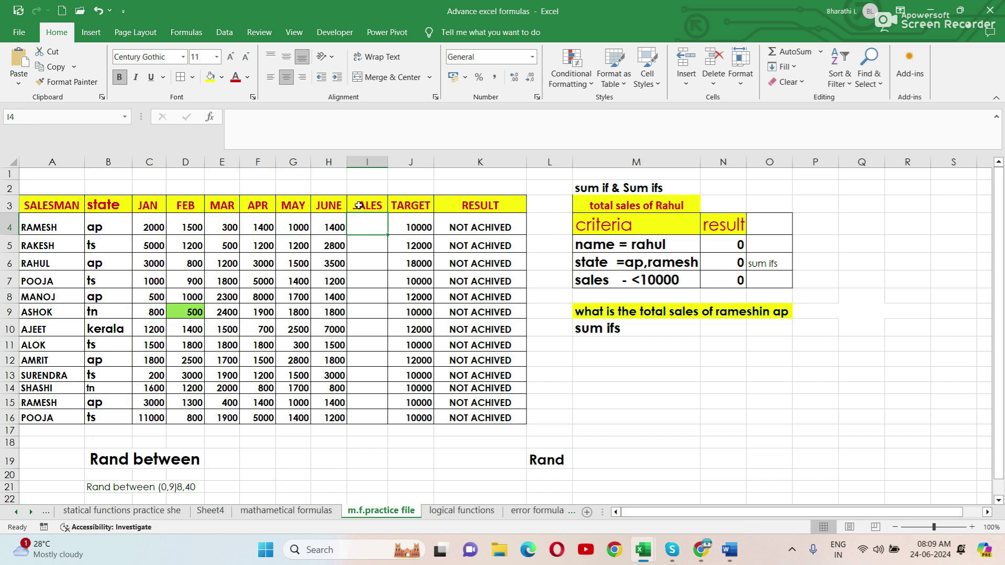
click(359, 205)
click(360, 192)
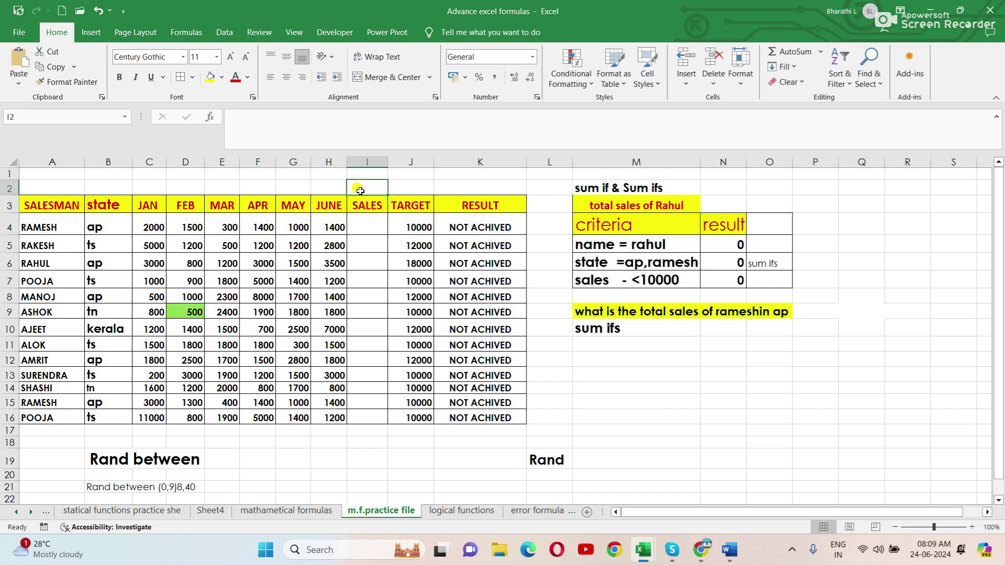
text(TOTAL)
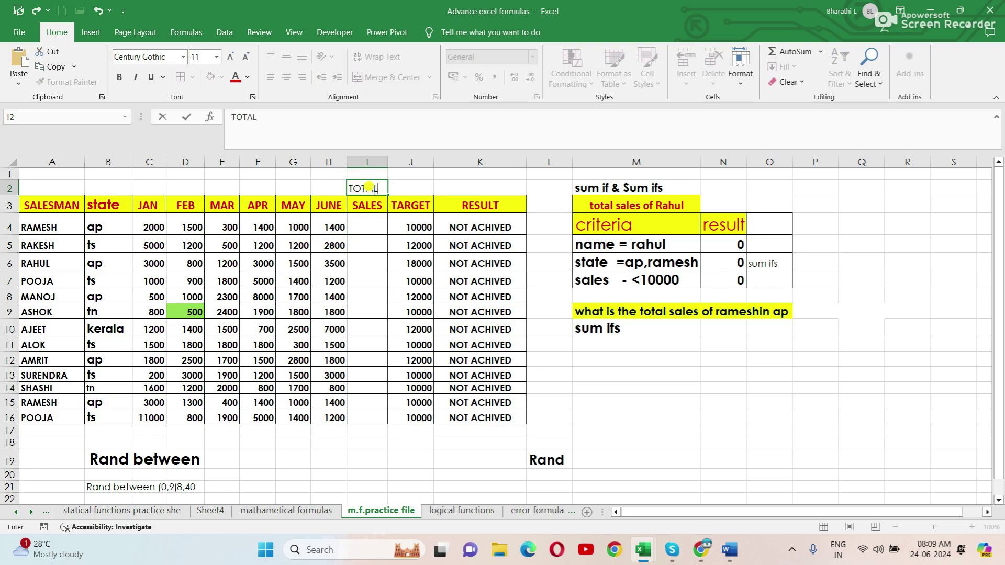
click(687, 392)
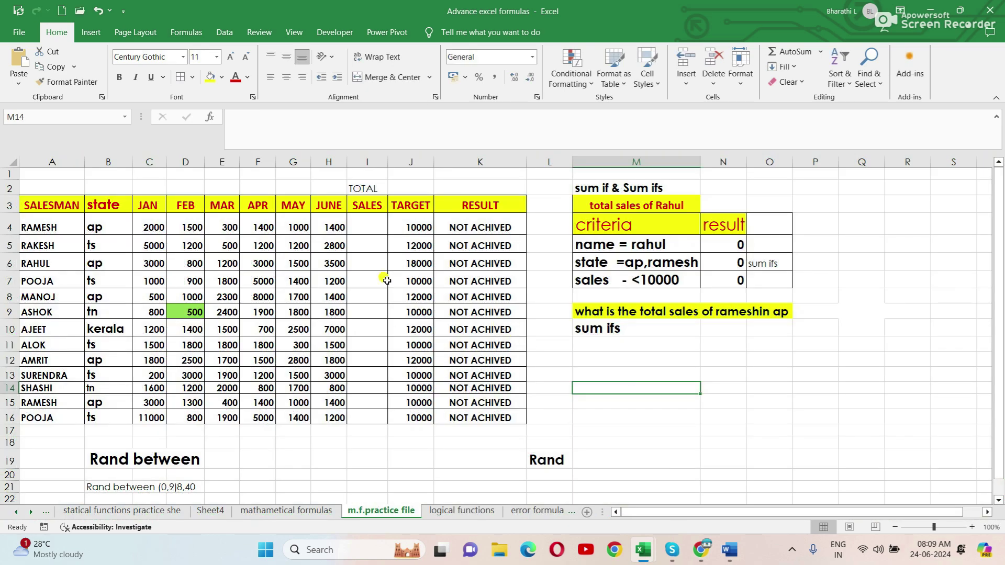
click(357, 225)
text(=)
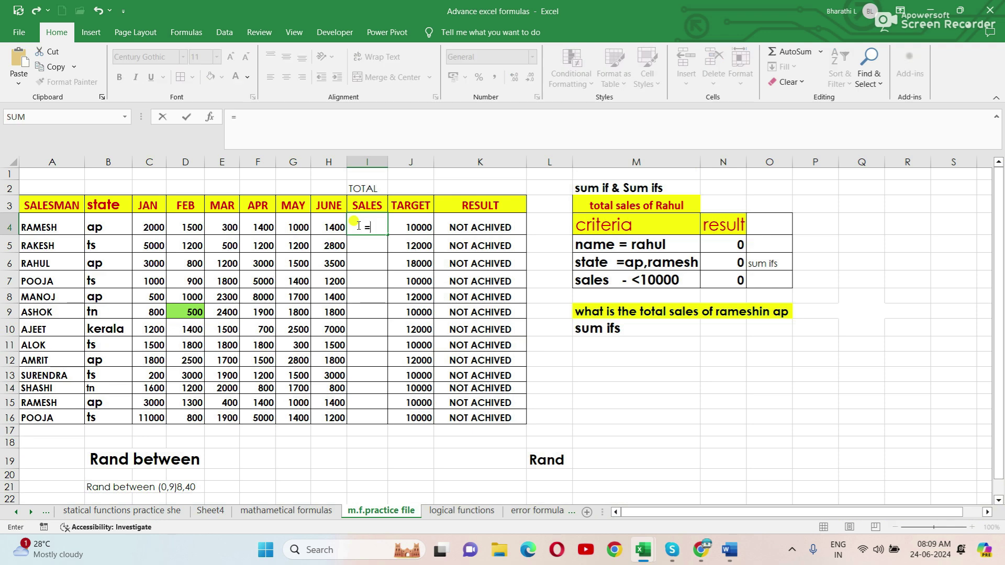
text(SUM)
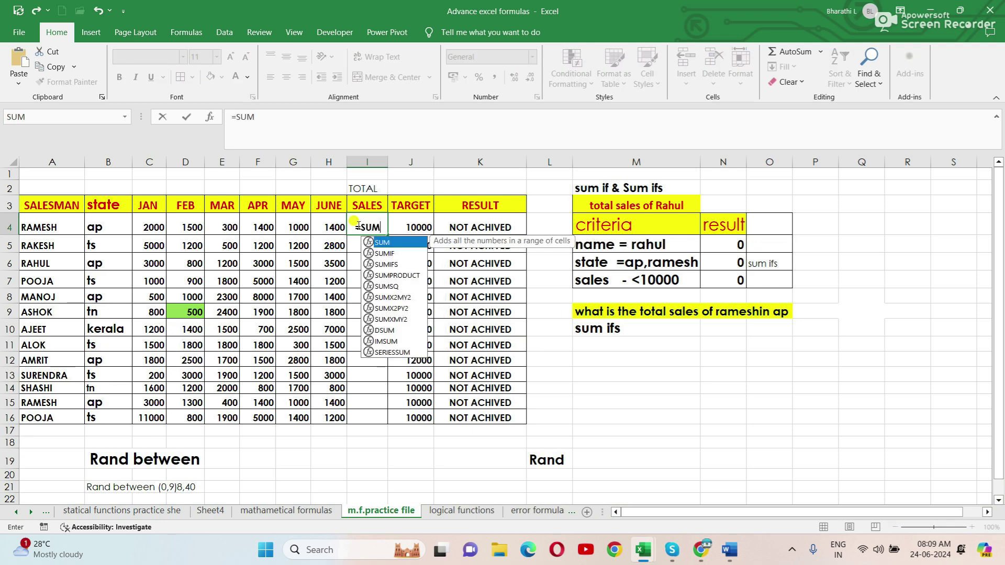
double_click(401, 243)
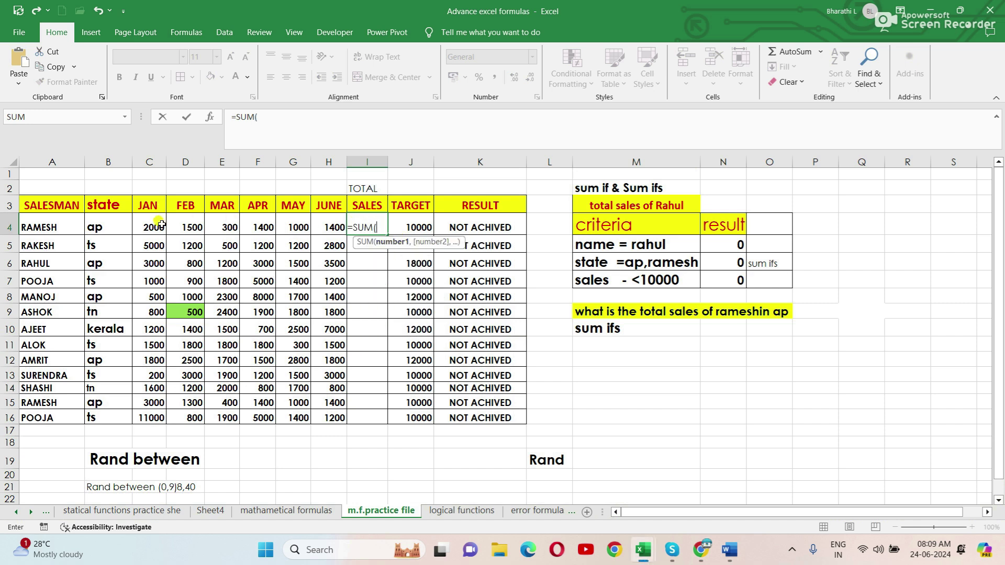
drag(144, 225, 324, 227)
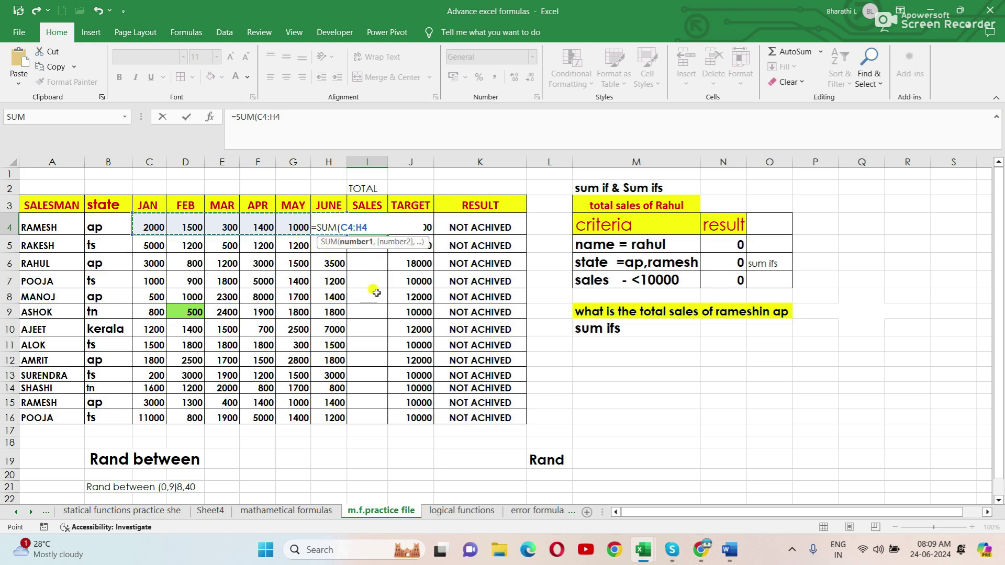
key(Return)
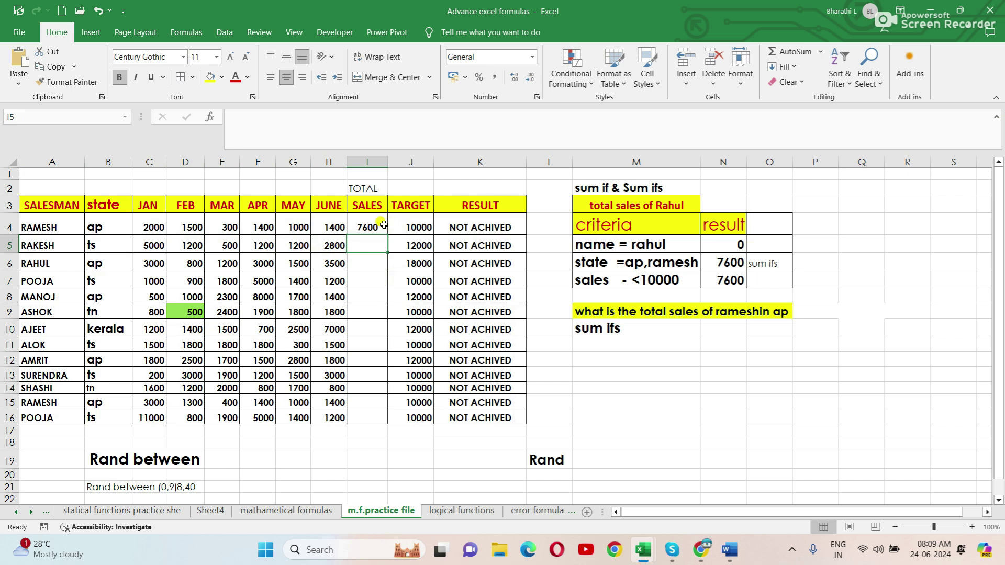
click(376, 225)
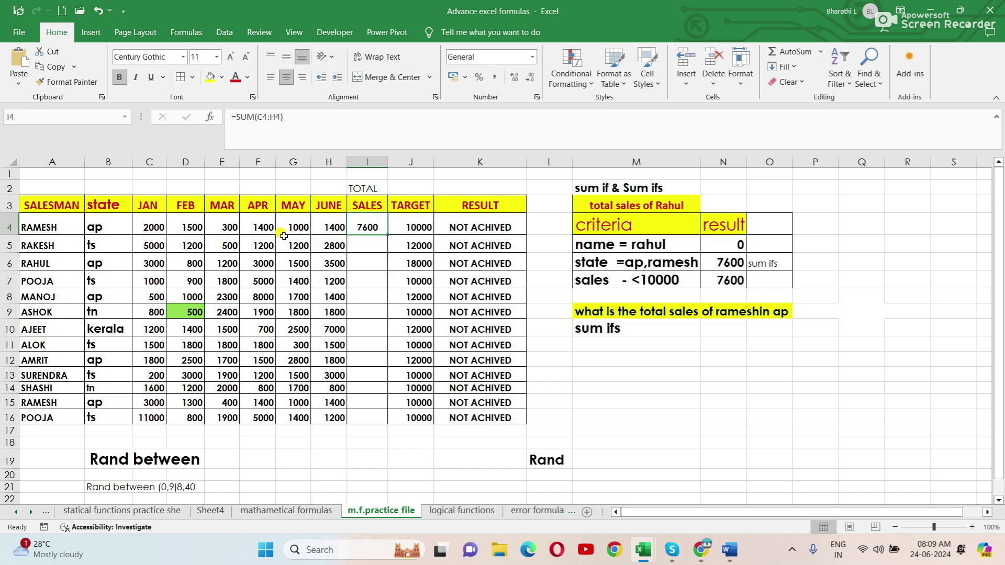
click(372, 244)
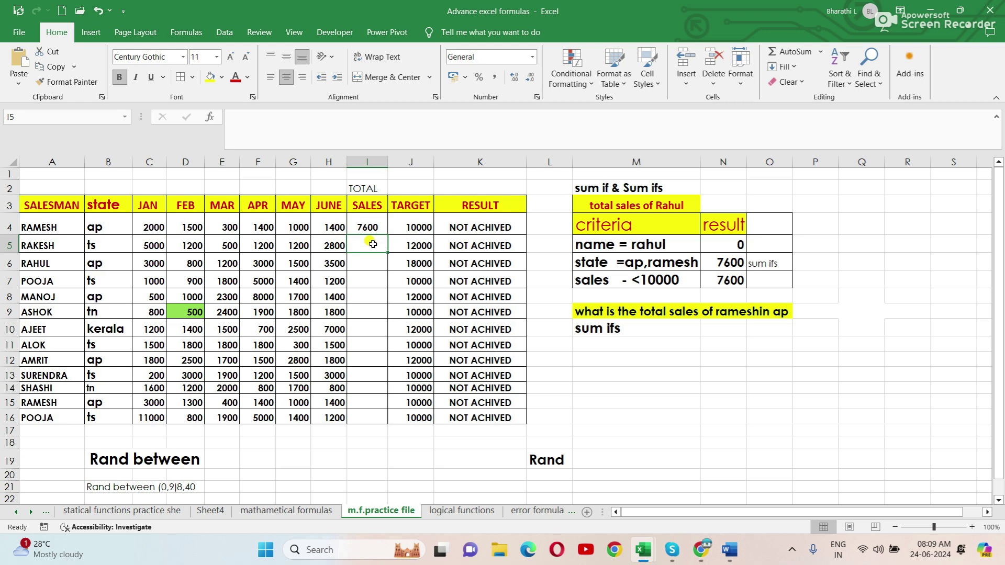
text(=)
key(BackSpace)
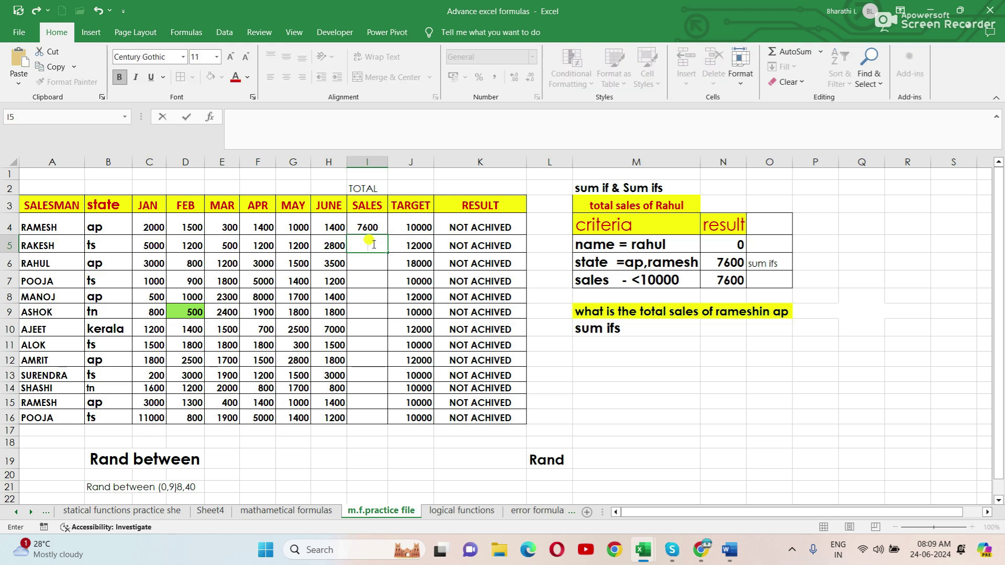
drag(143, 246, 330, 248)
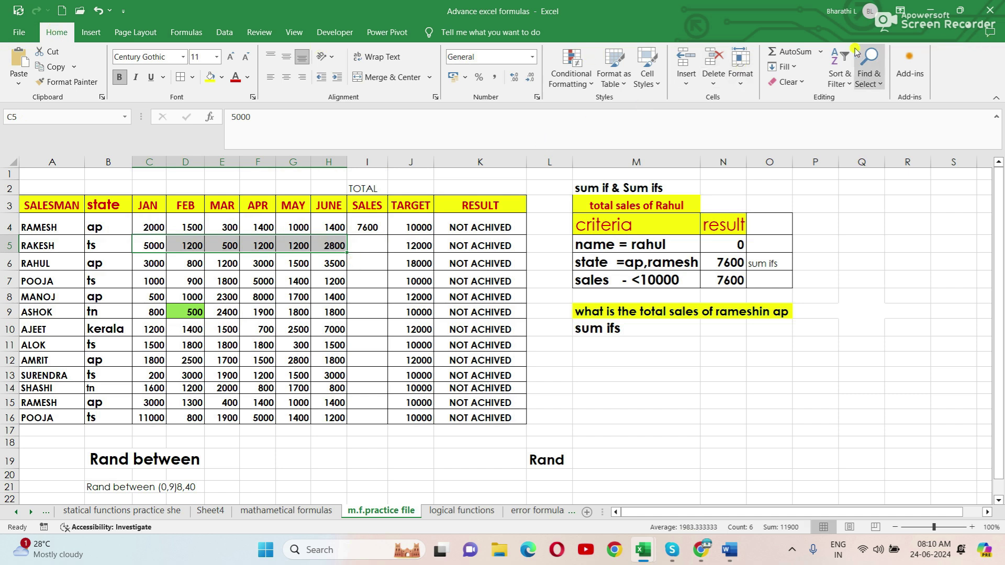
Step: AutoSum RAKESH's monthly sales into I5, giving 11900
click(797, 57)
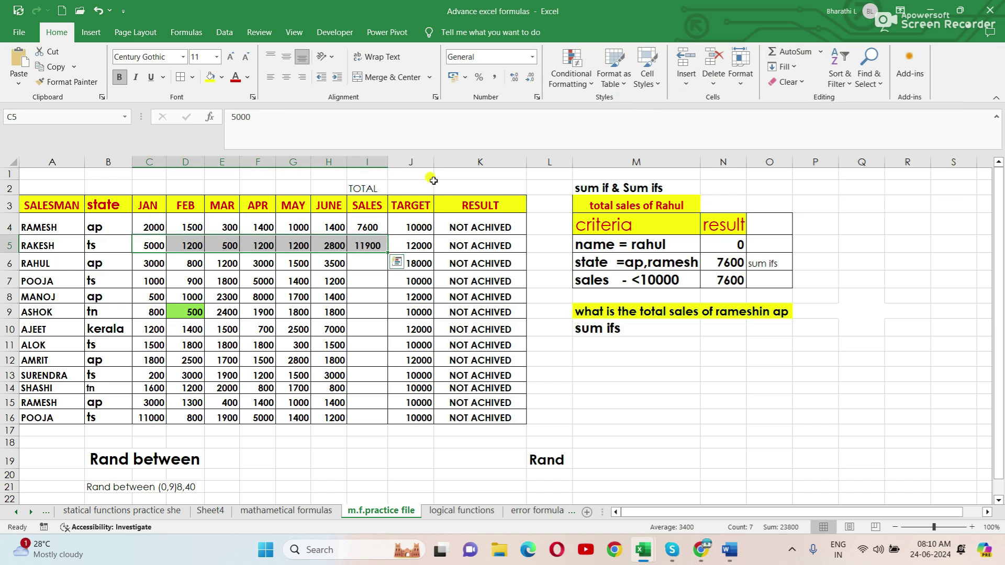
click(366, 261)
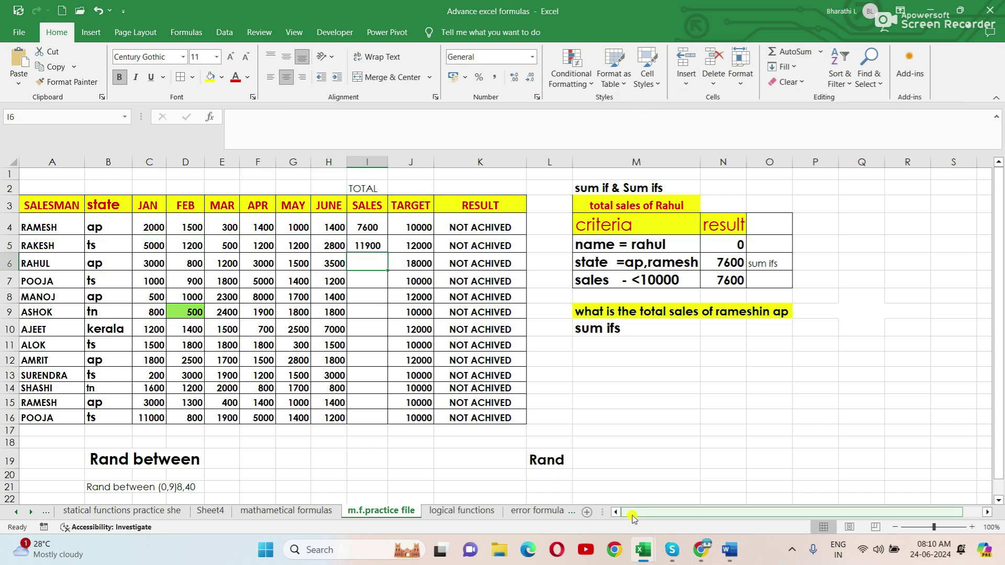
mouse_move(671, 550)
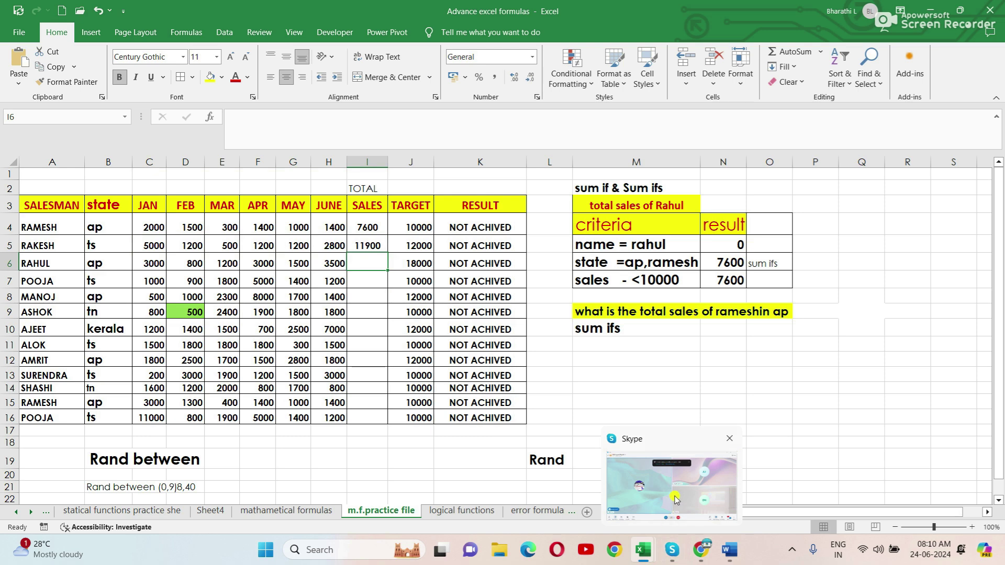
click(675, 496)
click(676, 495)
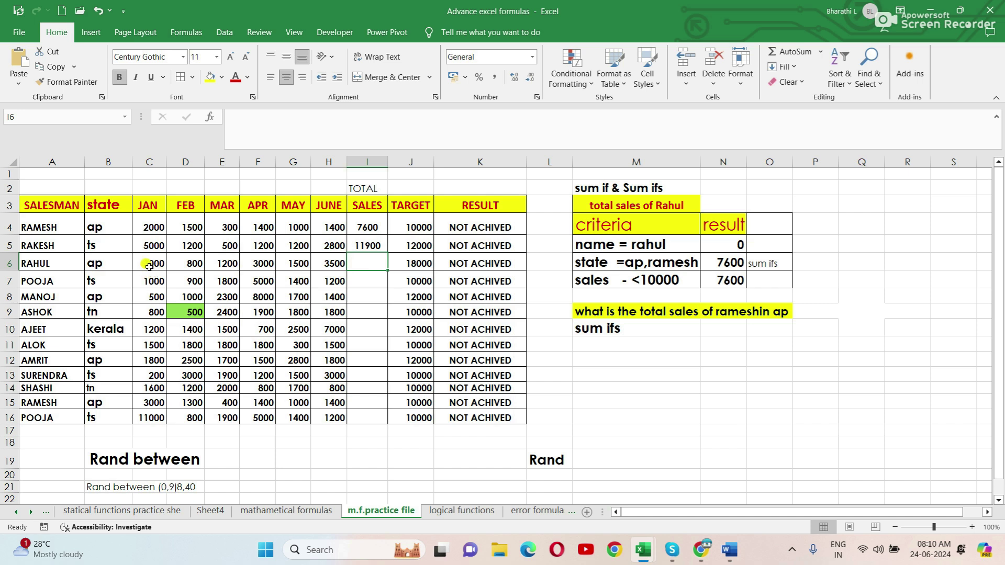
Step: Add bold, enlarged monthly totals in row 17, from 25600 (JAN) to 24600 (JUNE)
drag(149, 266, 335, 419)
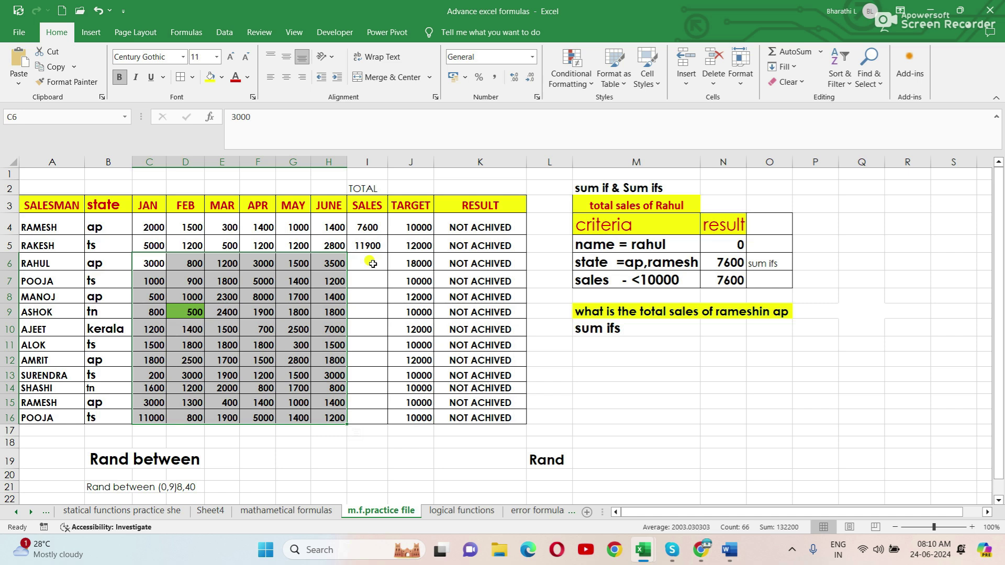
key(alt)
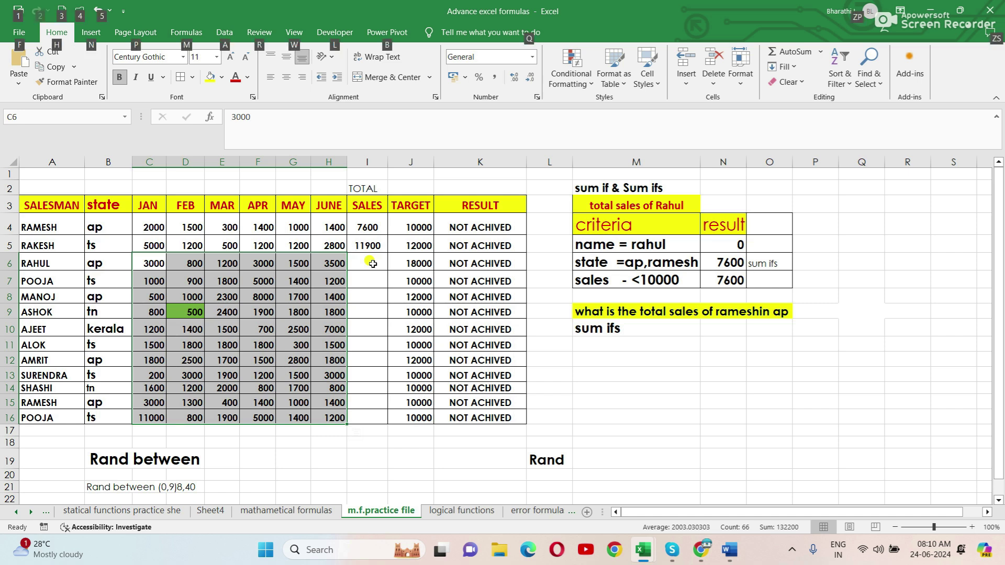
key(alt+equal)
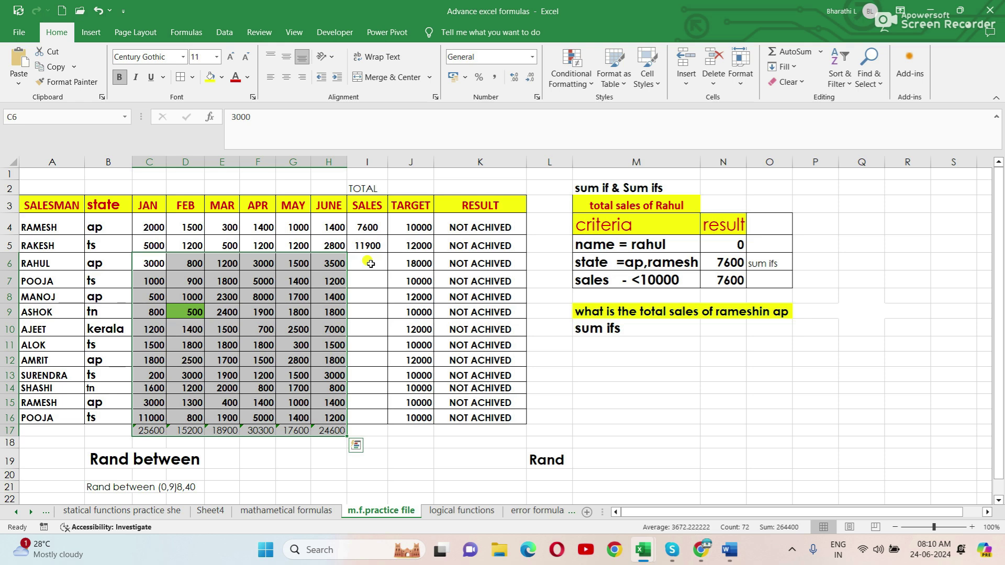
click(243, 486)
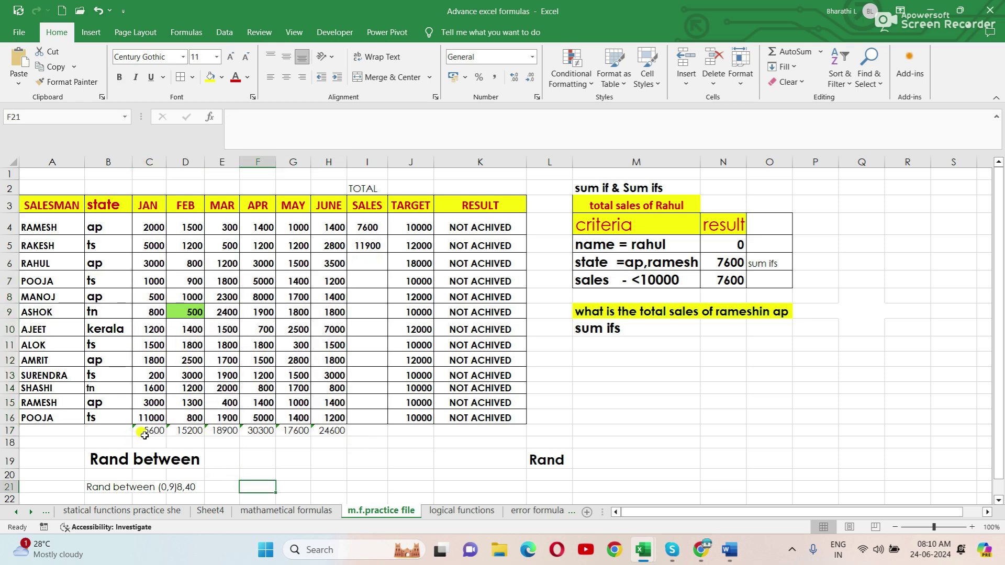
drag(144, 431, 330, 430)
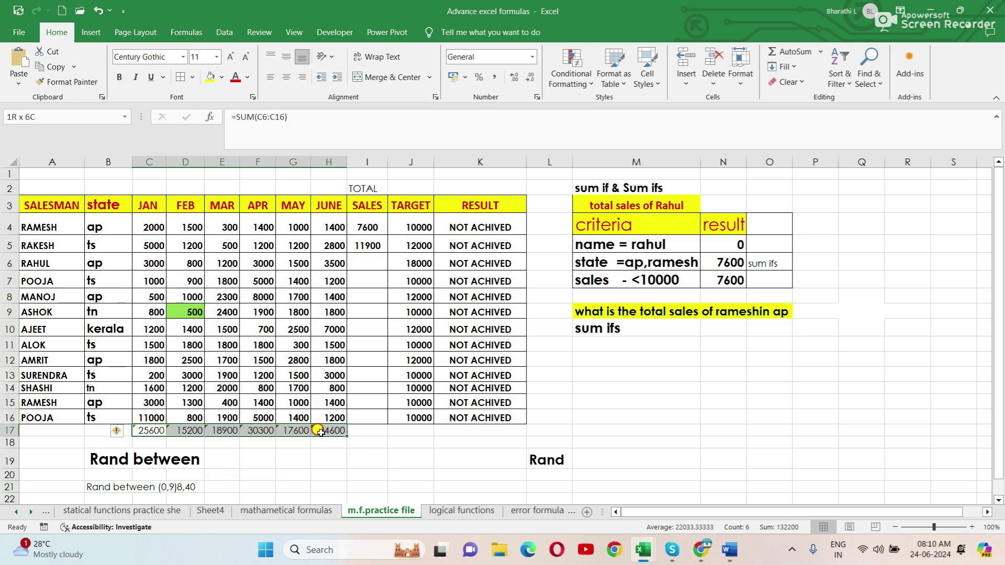
click(120, 78)
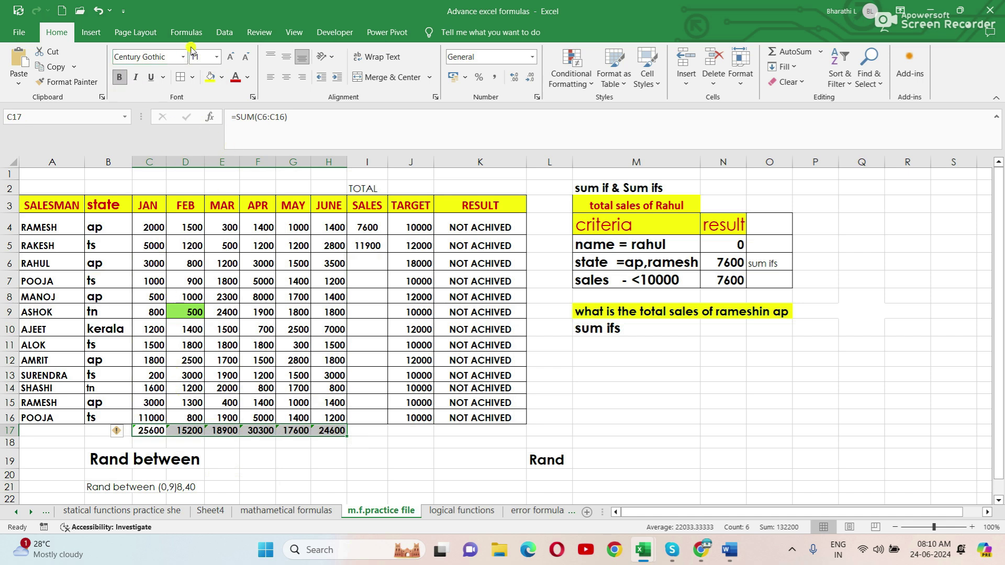
click(231, 56)
click(257, 488)
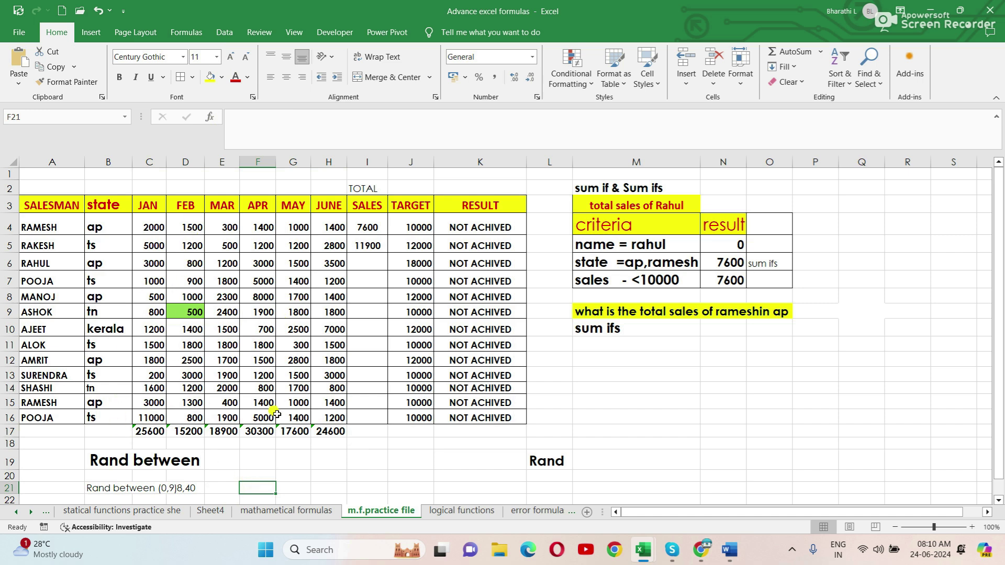
click(364, 260)
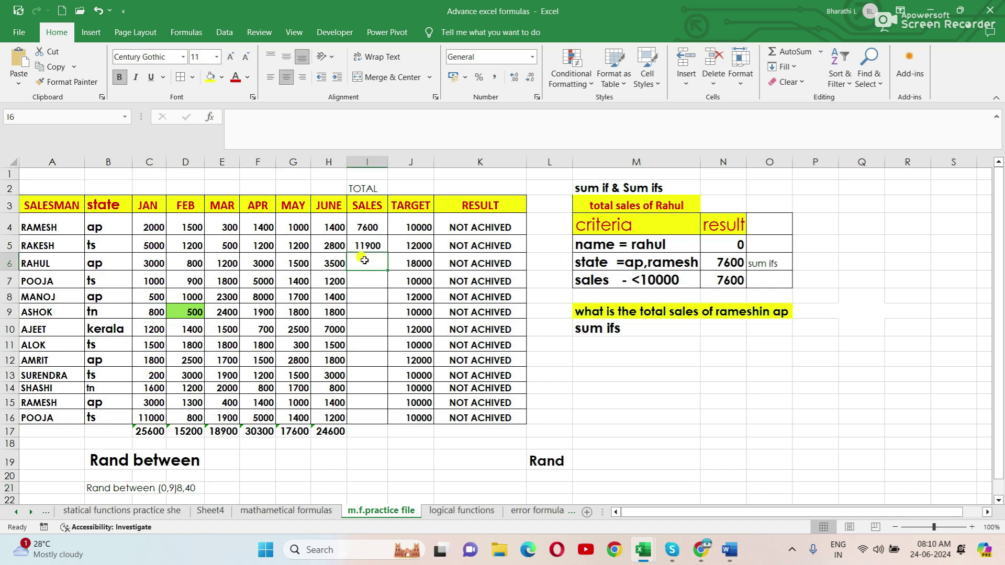
Step: Total RAHUL's monthly sales C6:H6 into I6 with Alt+=
drag(141, 262, 327, 265)
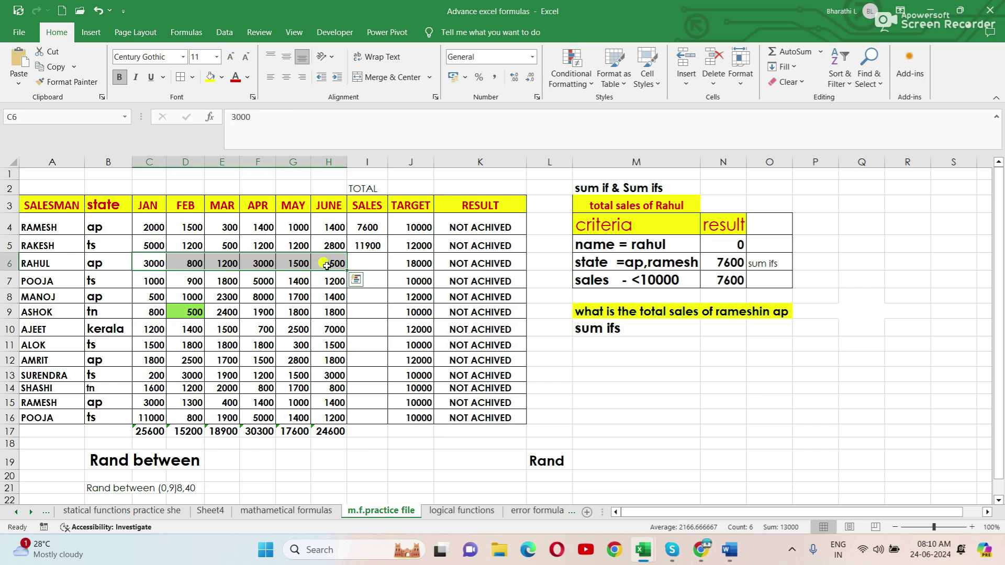
key(alt+equal)
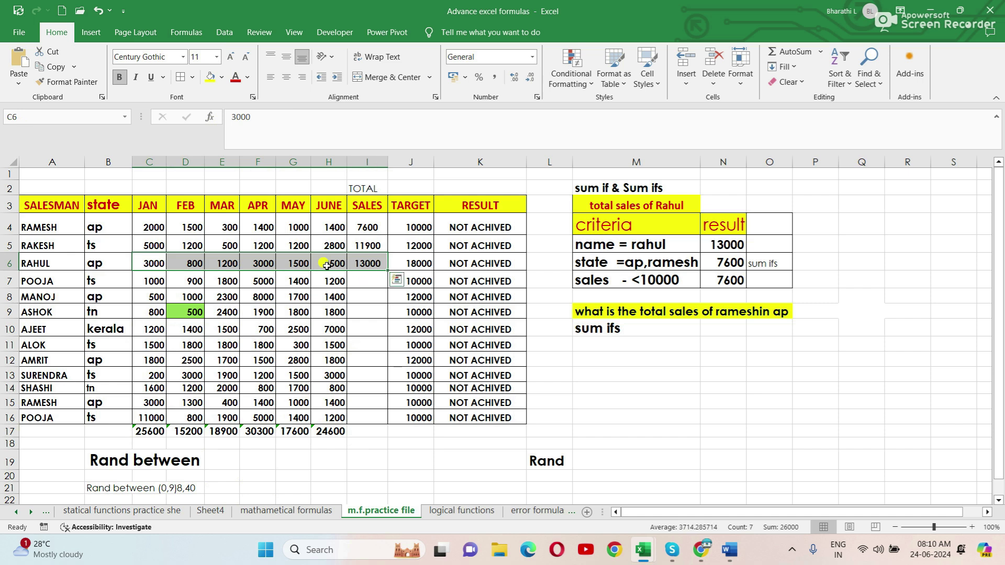
click(360, 283)
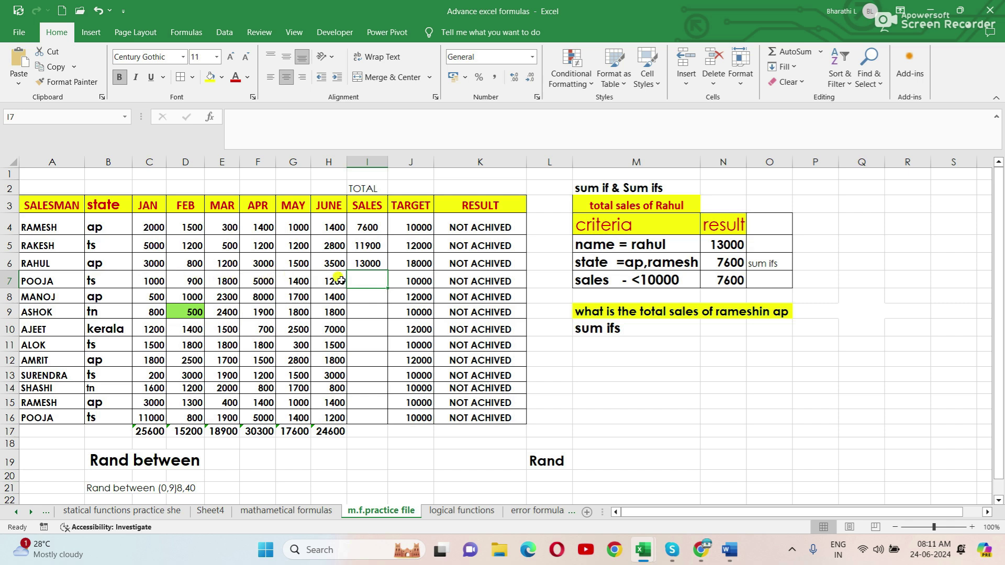
click(377, 265)
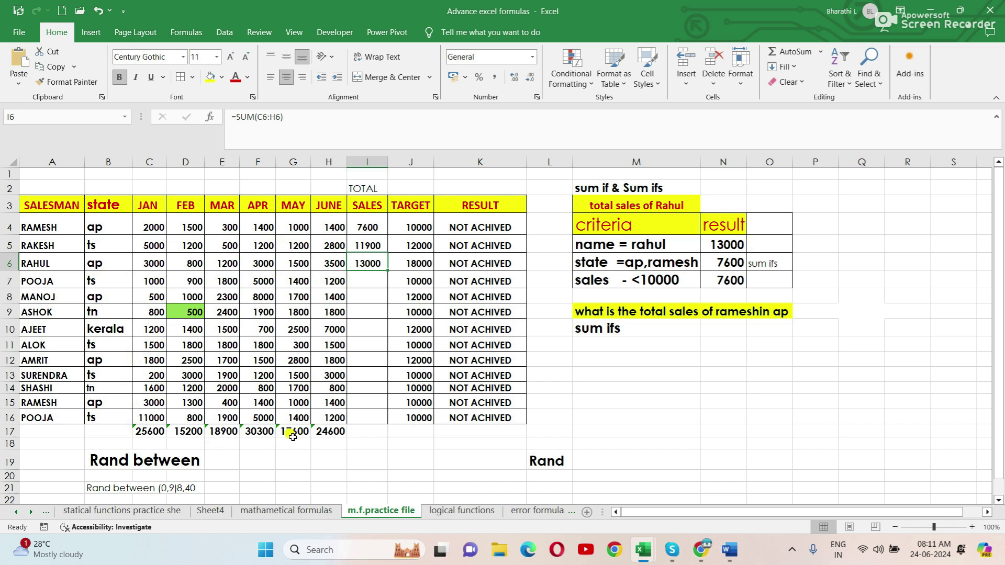
Step: Fill the SALES total formula down from I6 to I16
click(370, 443)
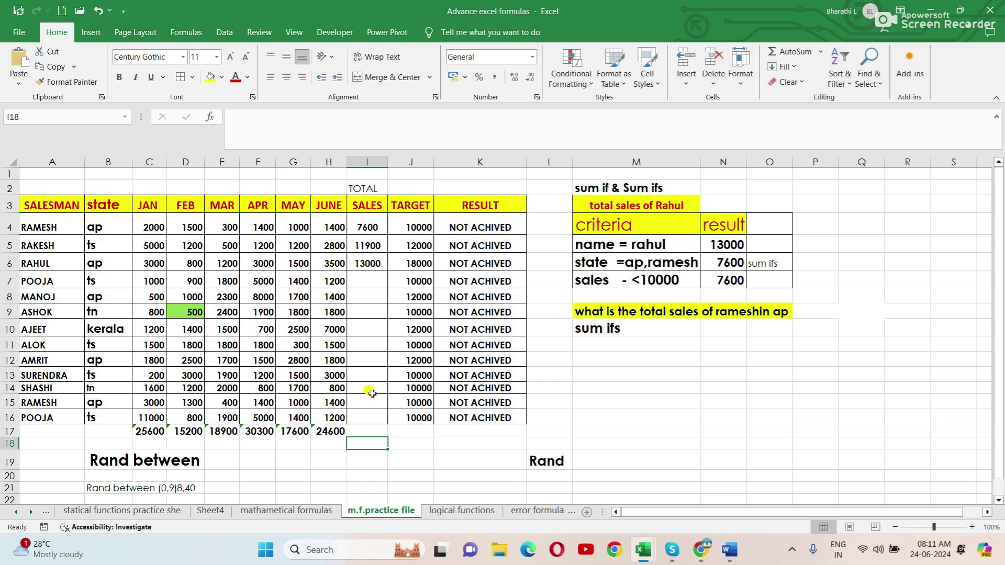
click(376, 259)
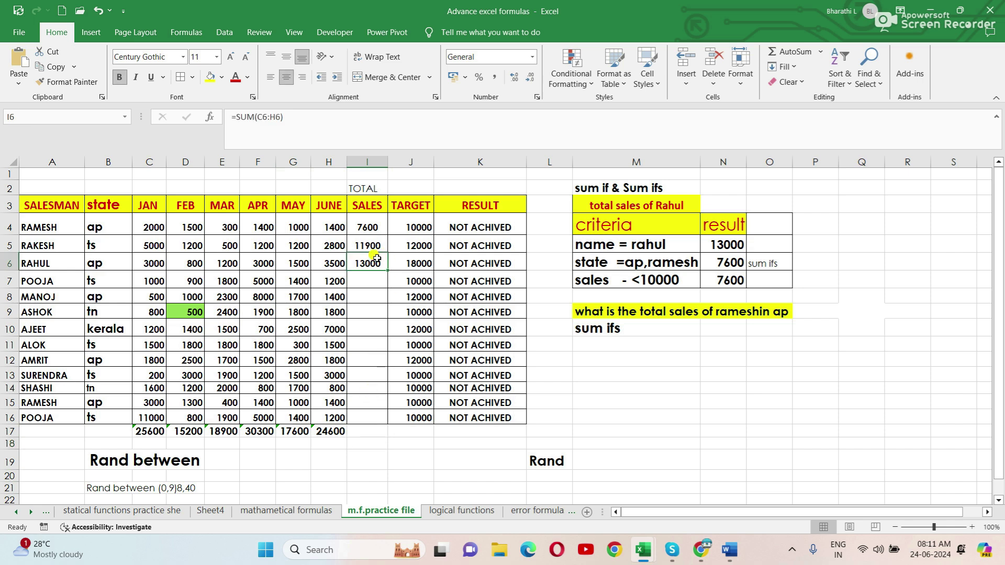
drag(387, 273, 388, 270)
click(368, 262)
drag(388, 273, 397, 419)
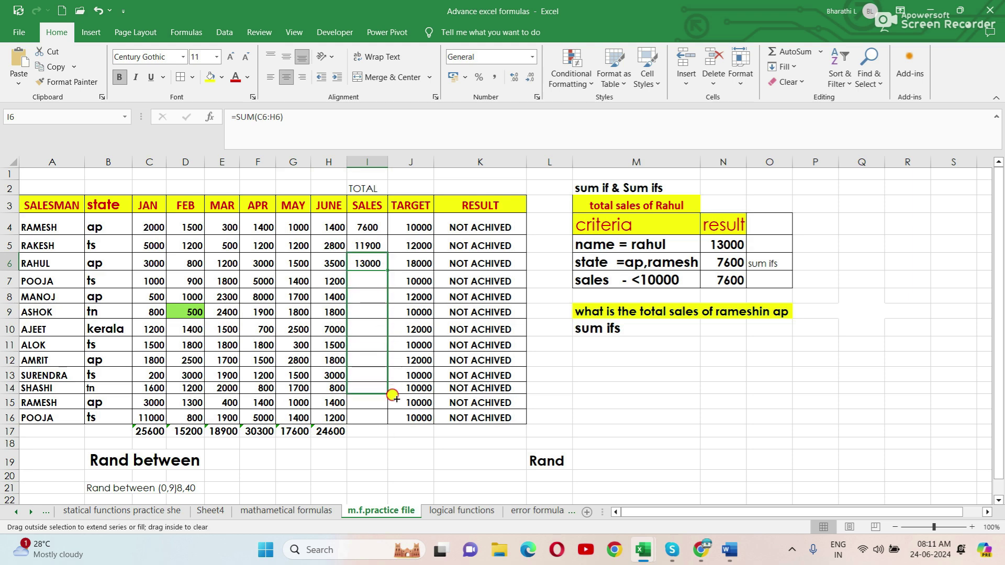
click(400, 465)
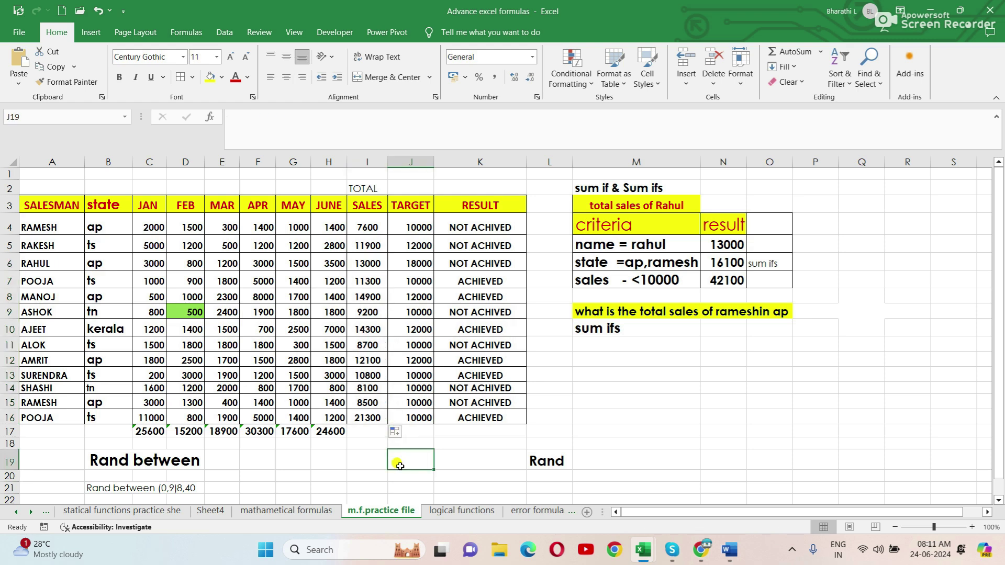
click(381, 446)
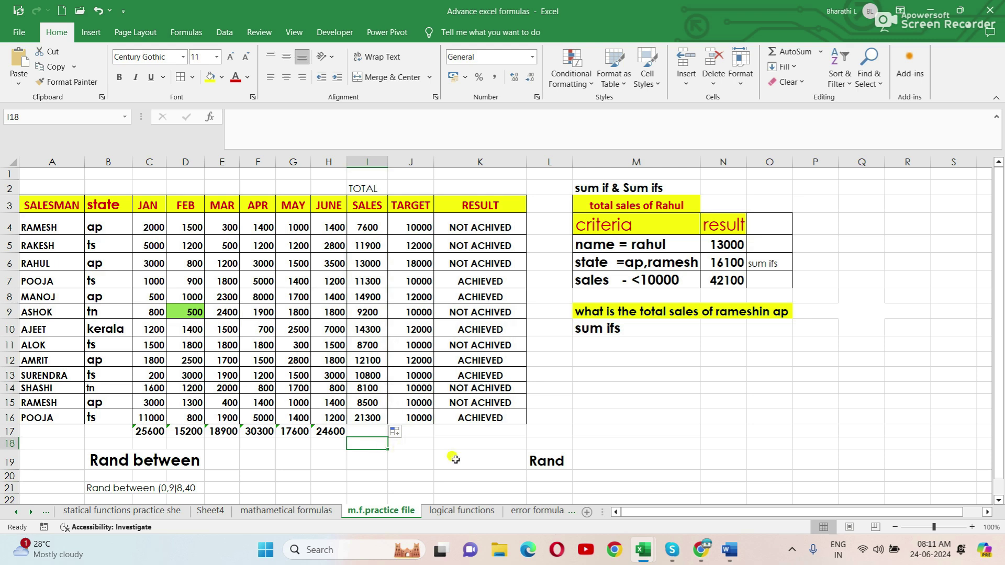
Step: Enter =SUM(I4:I16) in I18 for a 151700 grand total on a yellow fill
text(=)
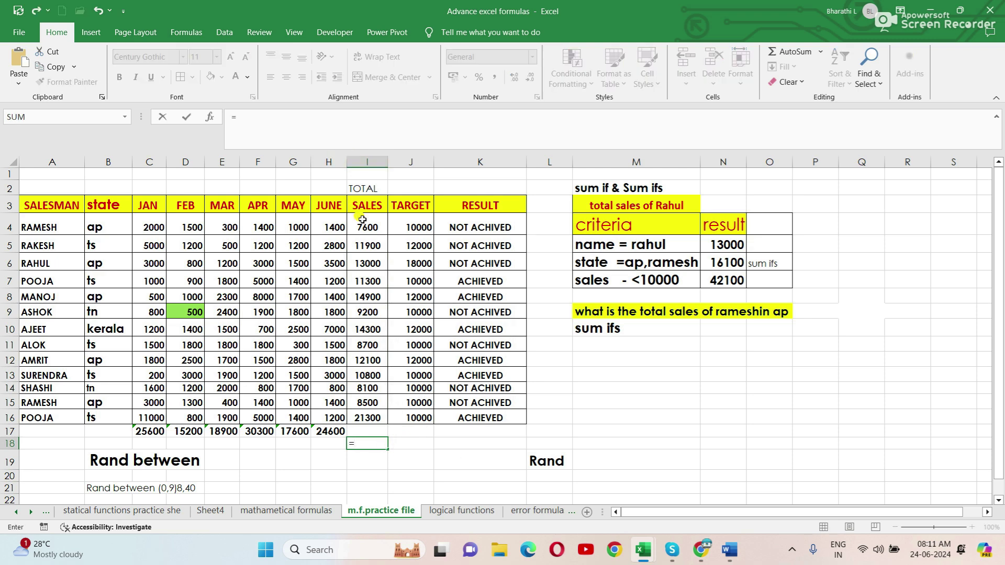
text(SUM)
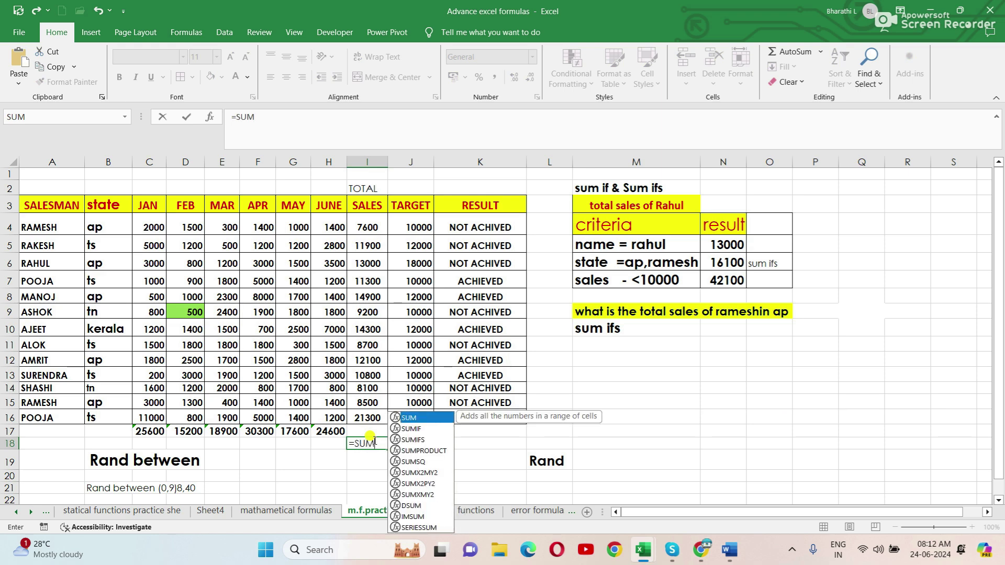
double_click(411, 416)
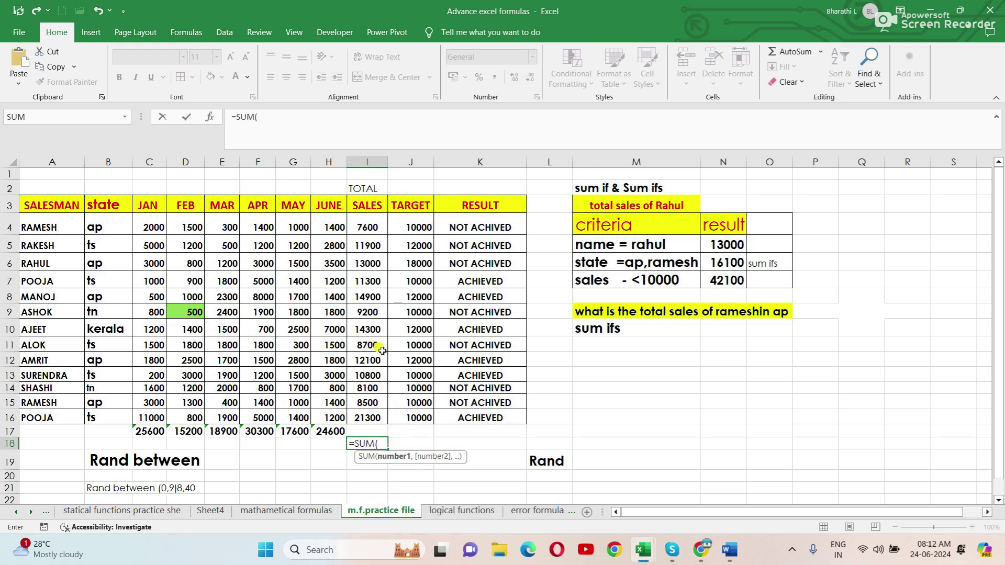
drag(368, 223, 362, 414)
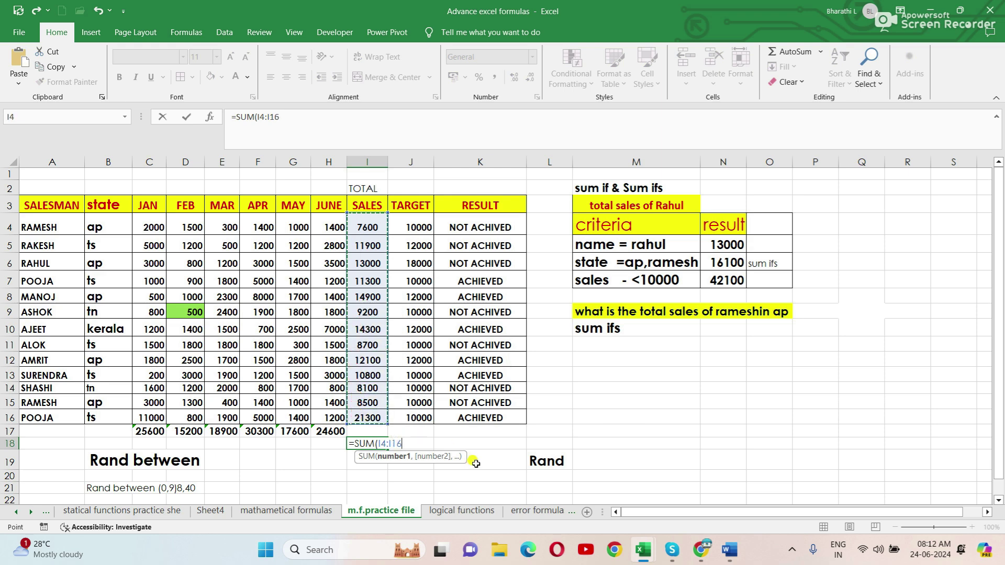
text())
key(Return)
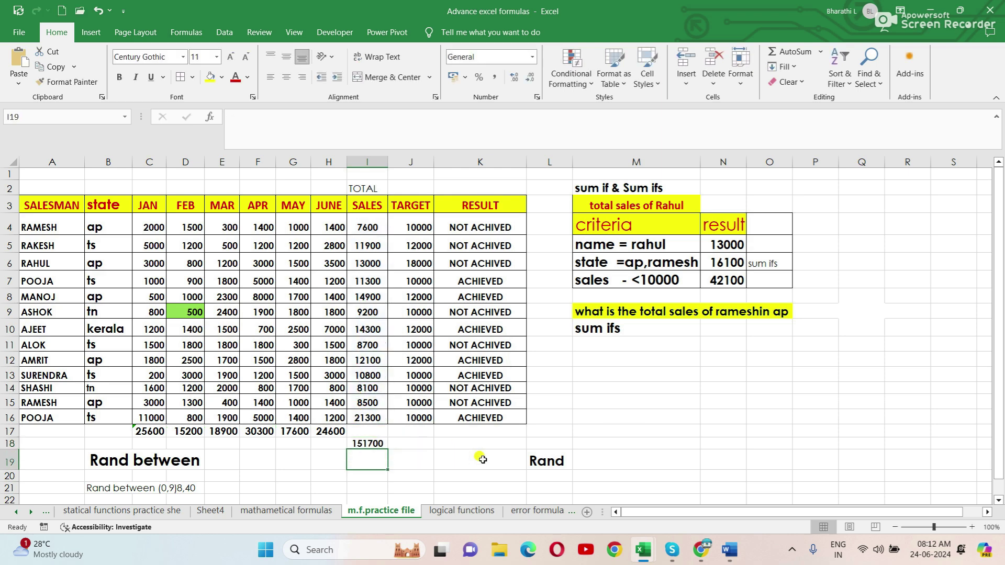
click(370, 443)
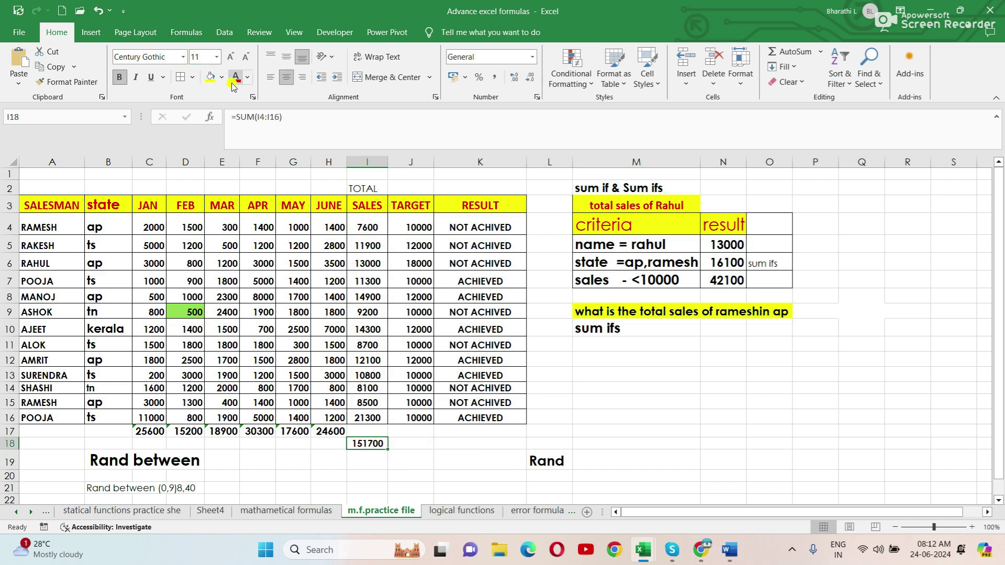
click(211, 77)
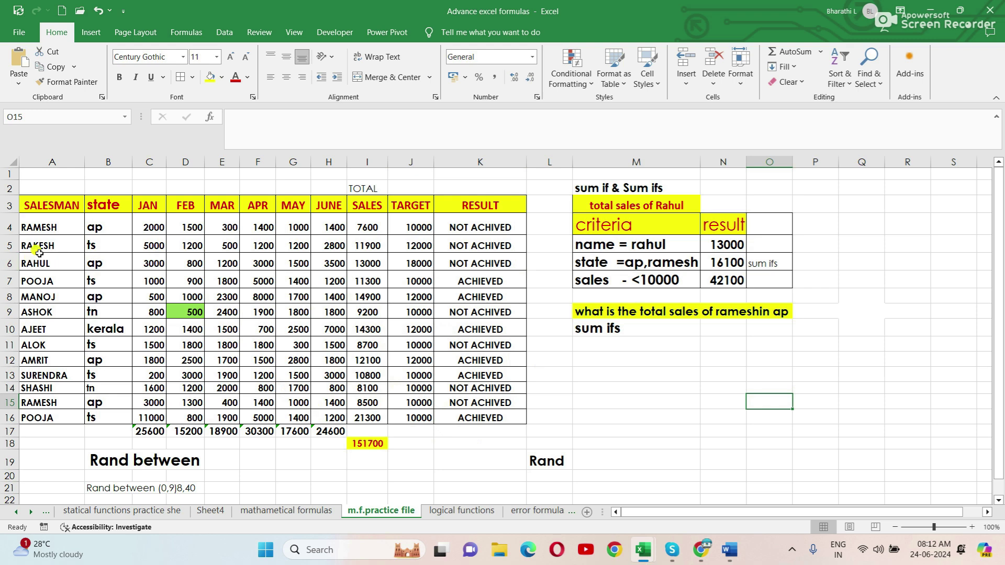
drag(62, 233, 33, 414)
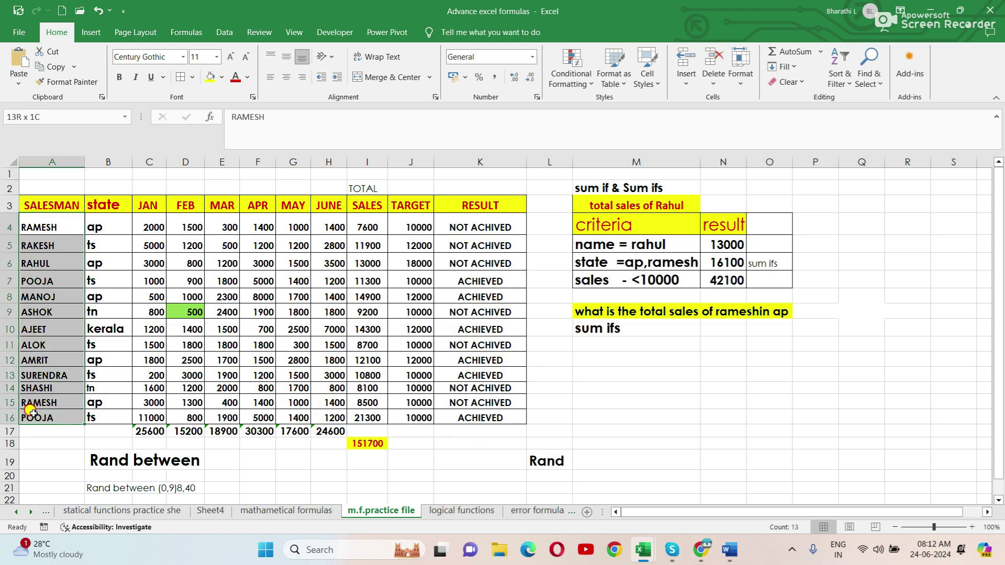
Step: Review Rahul's rows and N5's SUMIF returning 13000, then type 'Total sales of ramesh' in M13
click(659, 433)
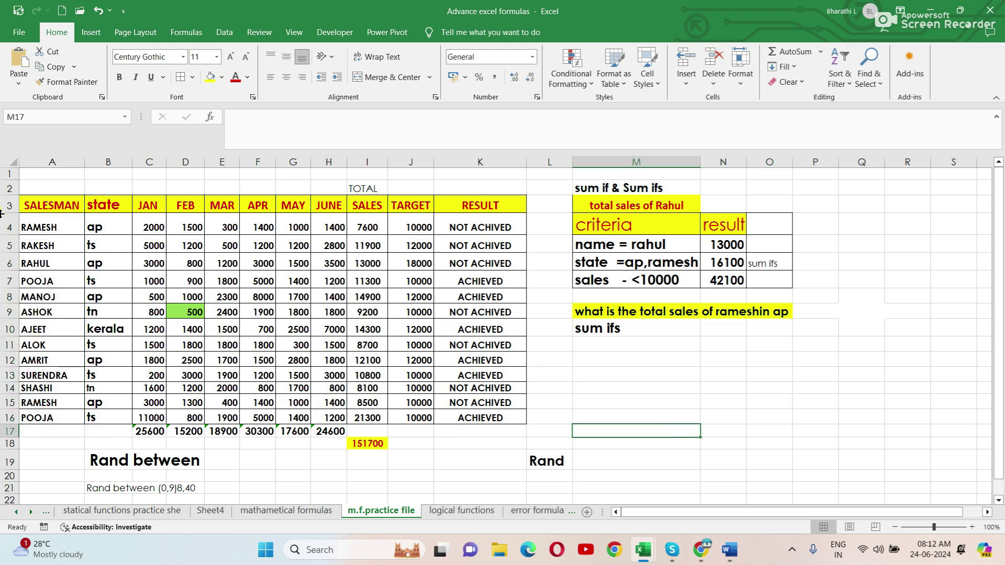
click(66, 264)
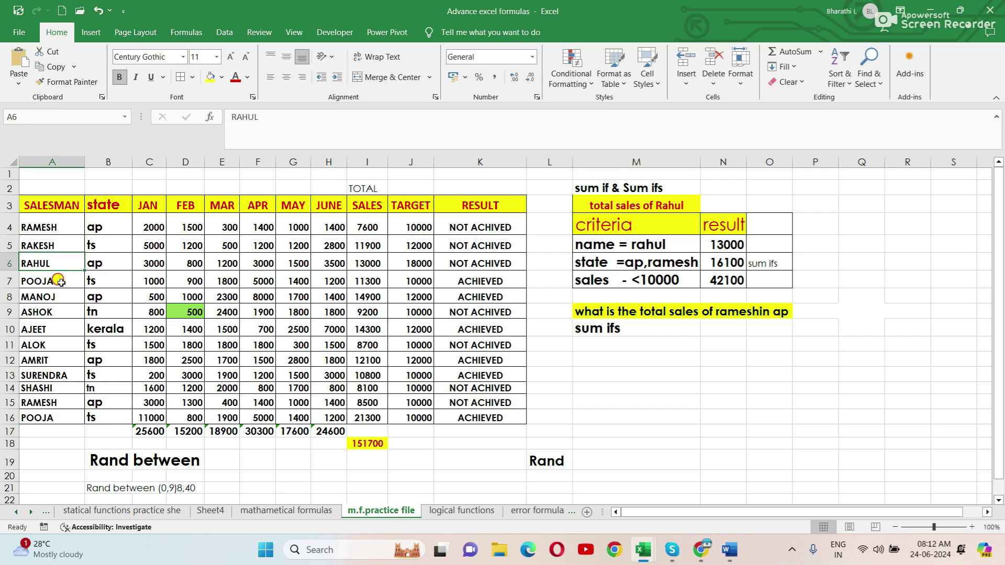
click(61, 283)
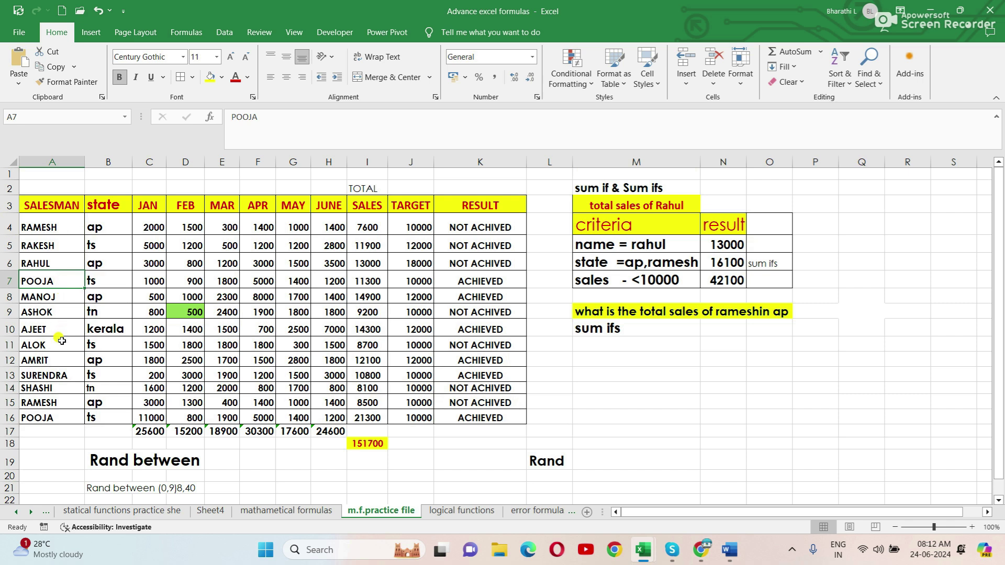
click(686, 443)
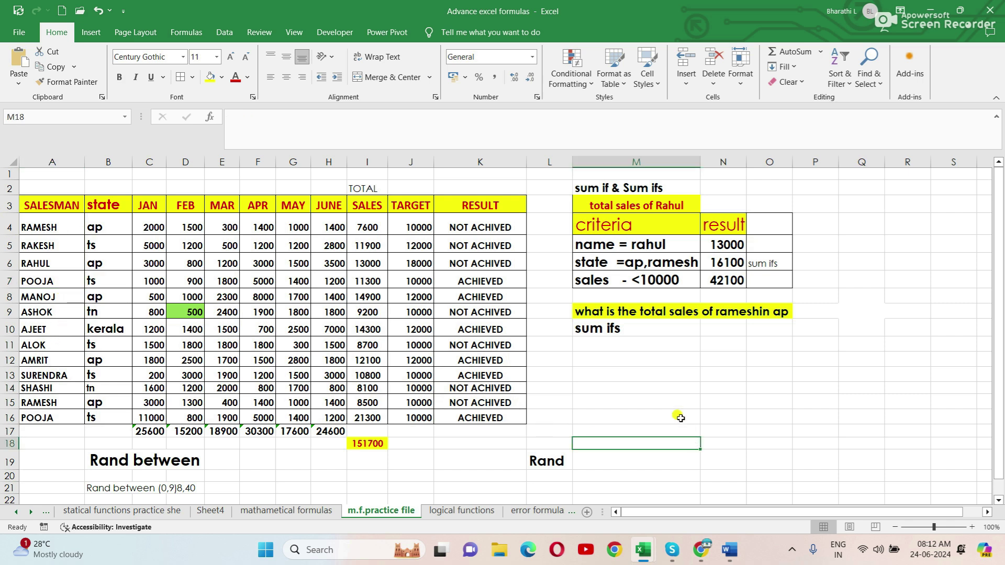
click(602, 224)
click(596, 241)
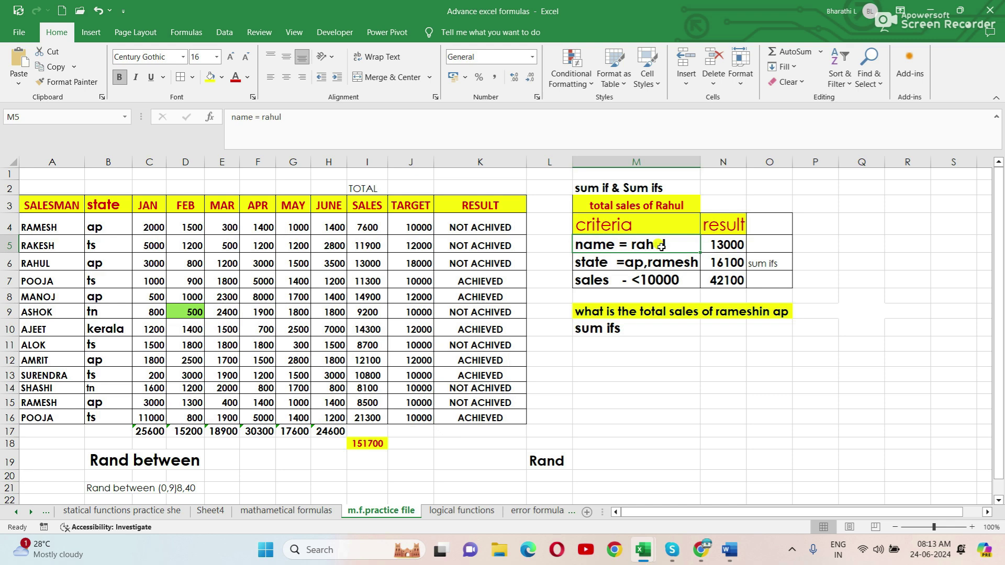
click(713, 248)
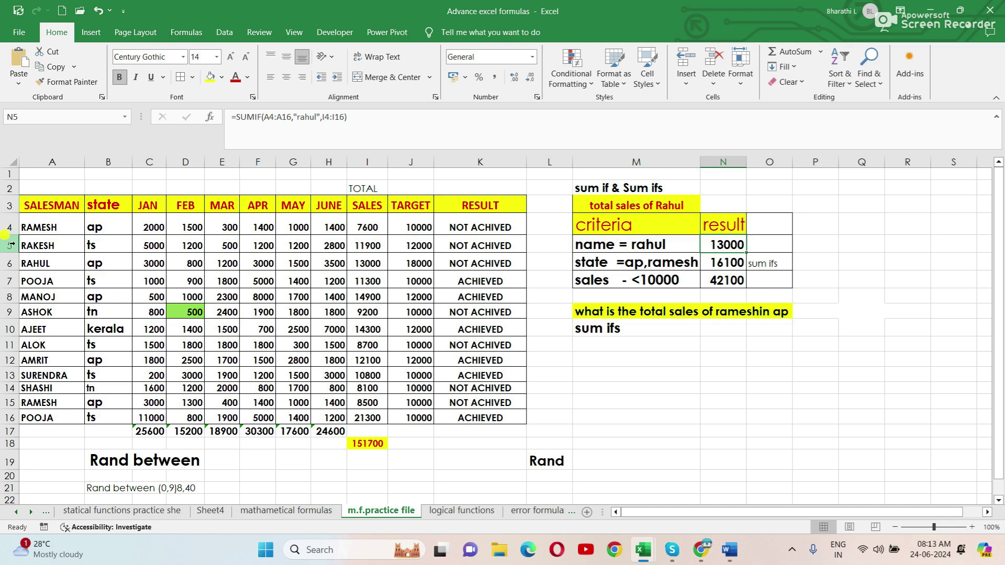
click(646, 375)
text(otal sales of)
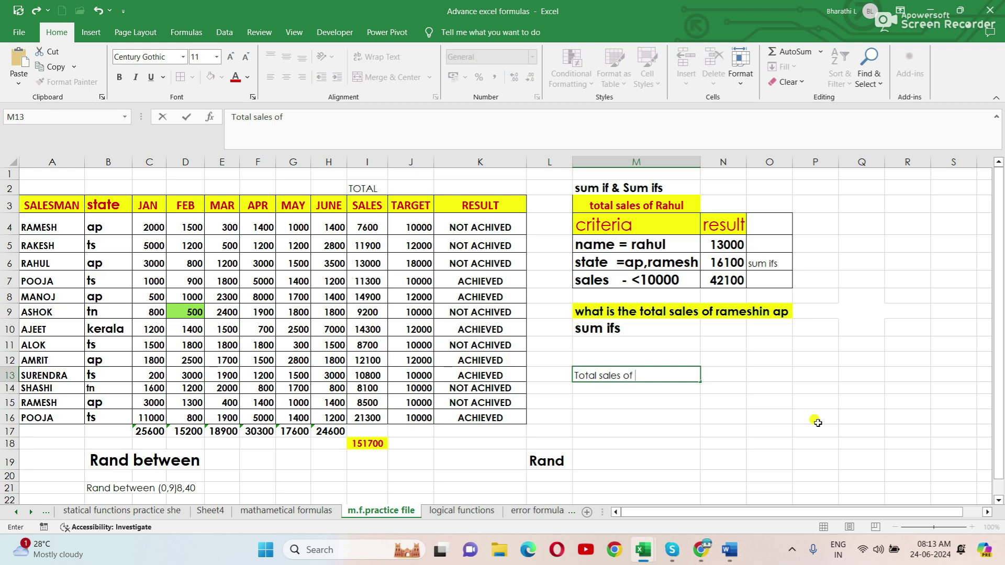
text( ramesh)
Step: Enter =SUMIF(A4:A16,"Ramesh",I4:I16) in M14, returning 16100
key(Return)
text(=)
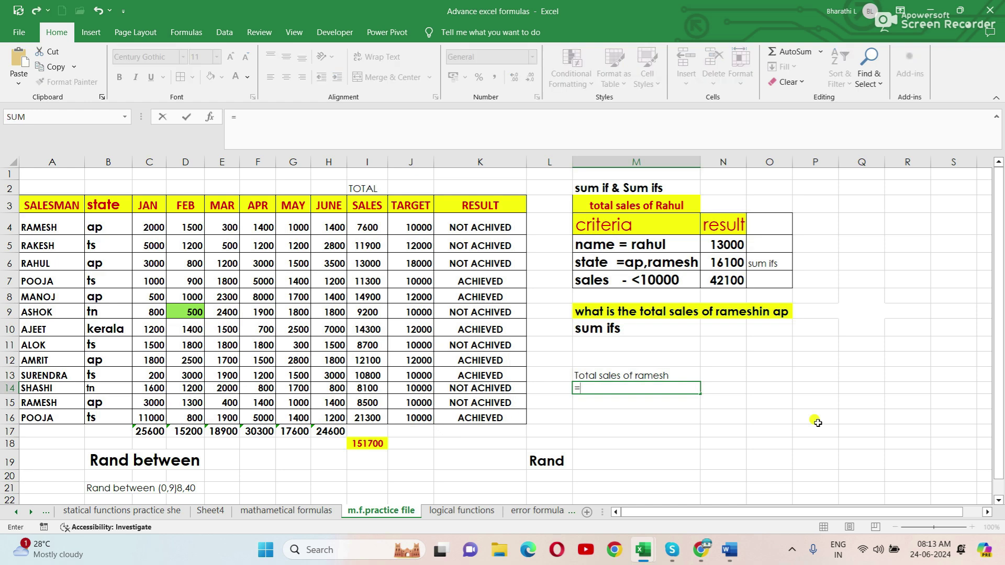
text(su)
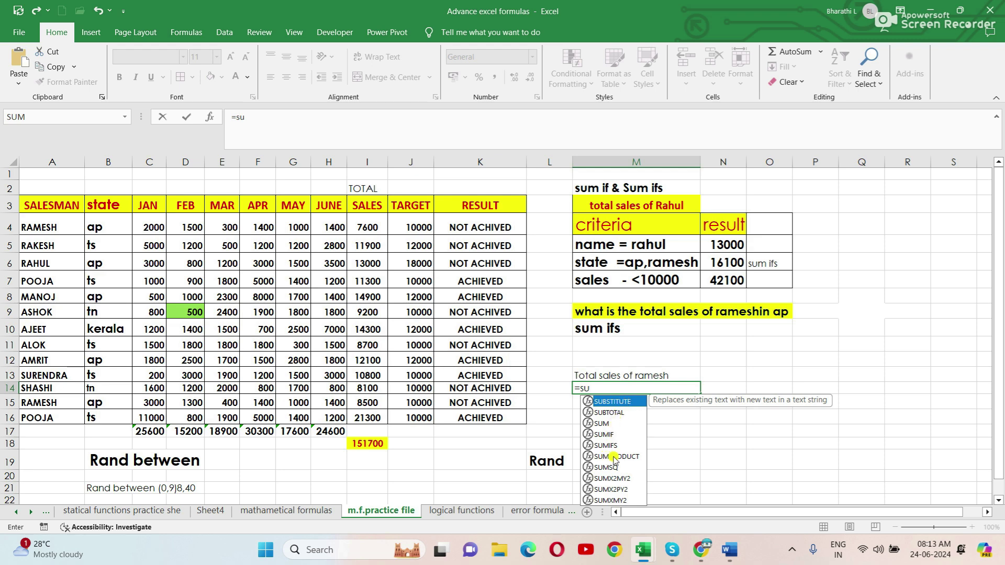
double_click(606, 435)
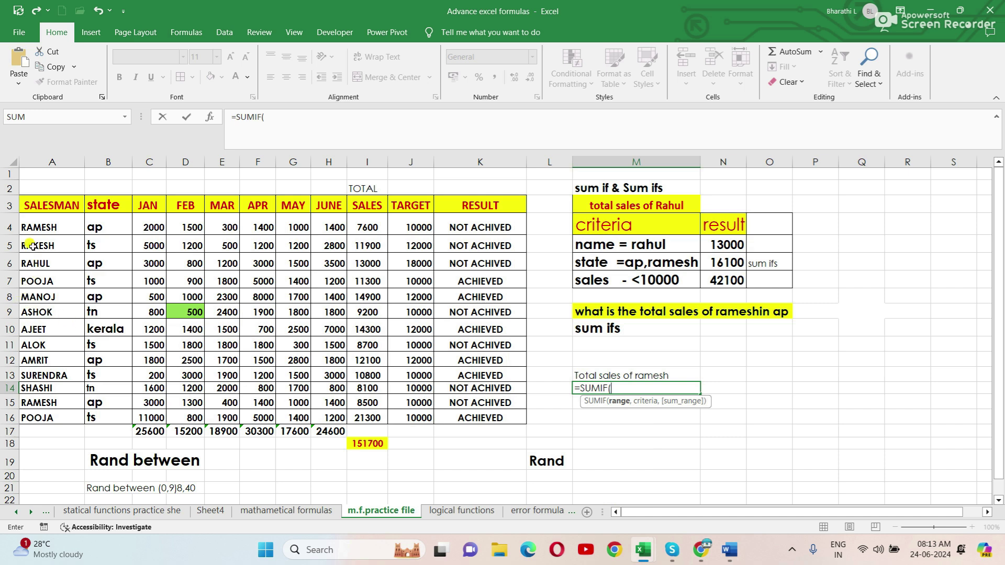
drag(42, 227, 51, 420)
text(,)
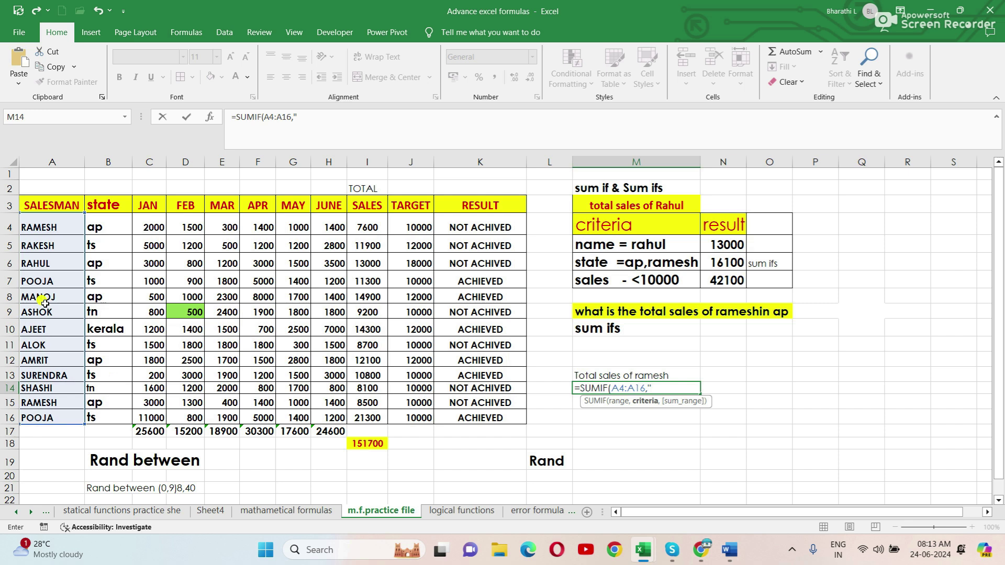
text(Ramesh)
text(",)
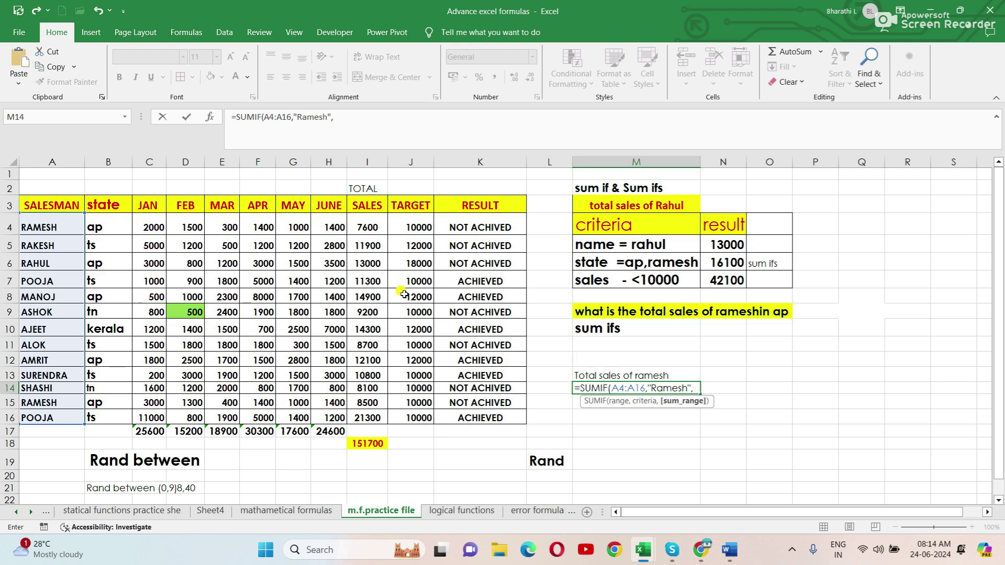
mouse_move(367, 225)
mouse_down()
mouse_move(365, 390)
mouse_move(435, 429)
mouse_up()
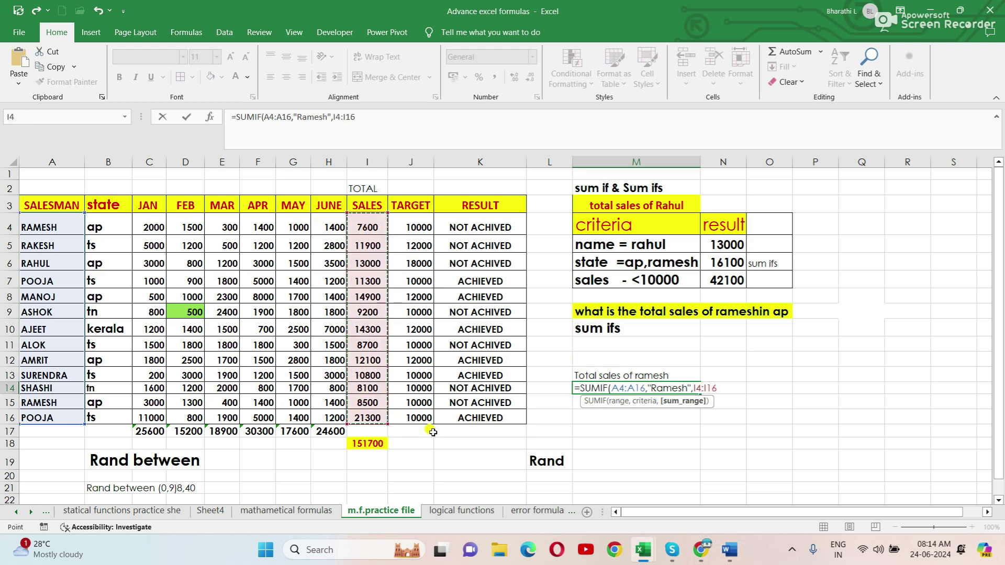
text(,)
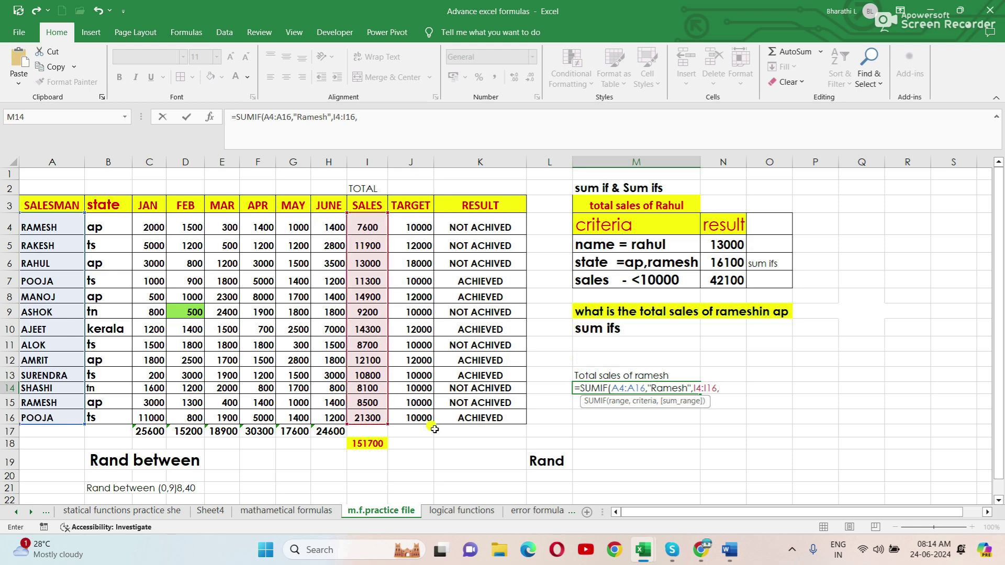
key(BackSpace)
text())
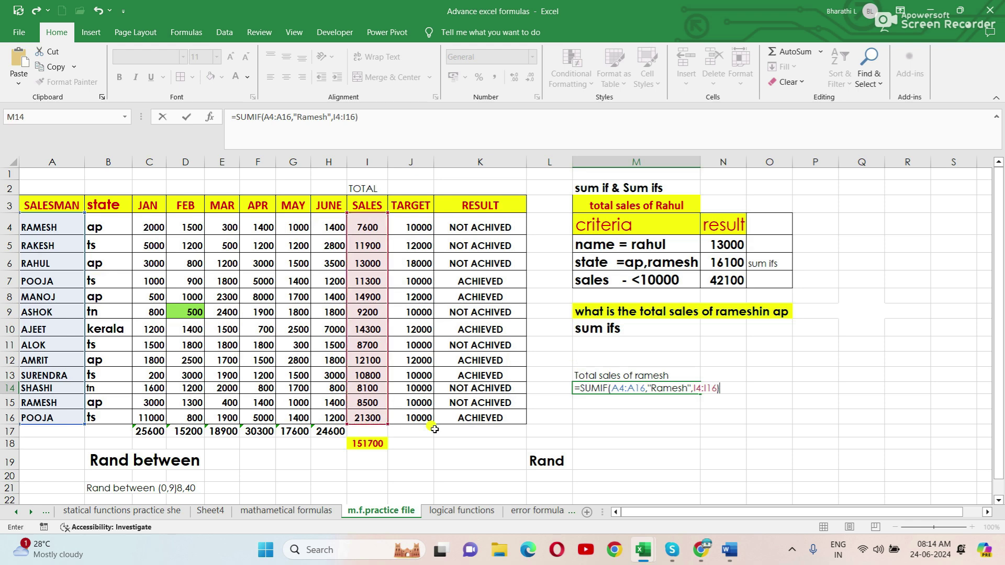
key(Return)
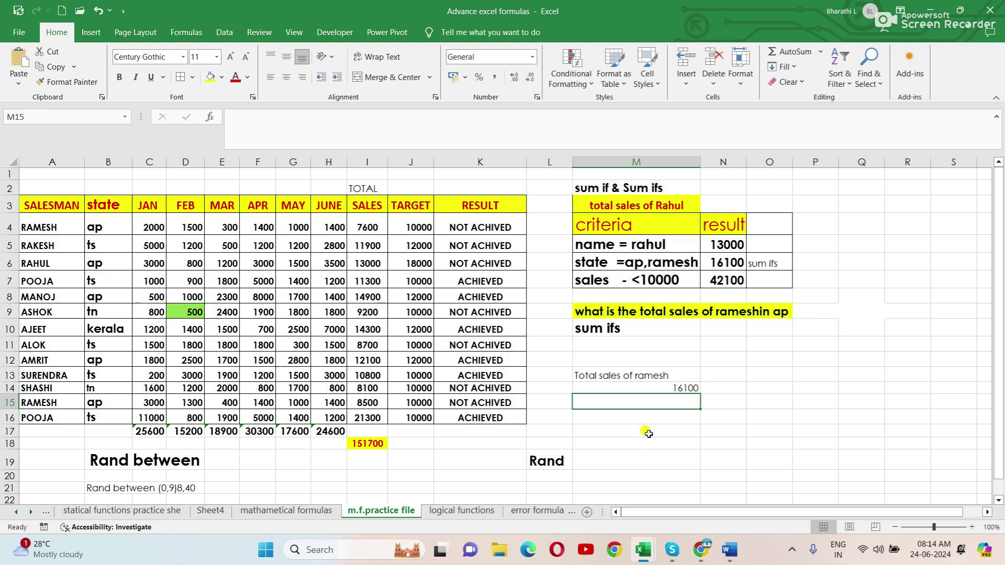
click(660, 386)
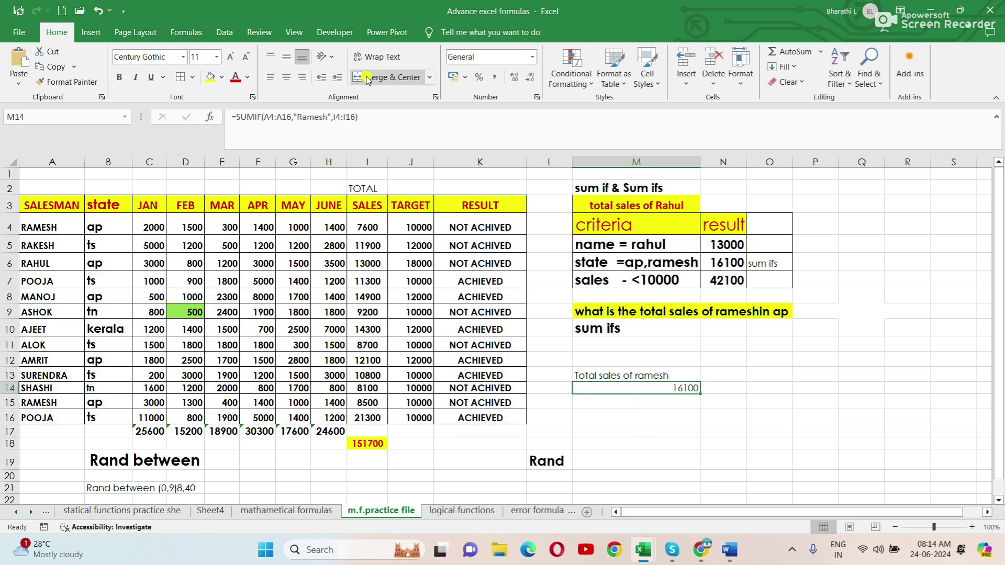
Step: Make M14's 16100 result bold at size 12 and check it against RAMESH's rows
click(231, 57)
click(119, 77)
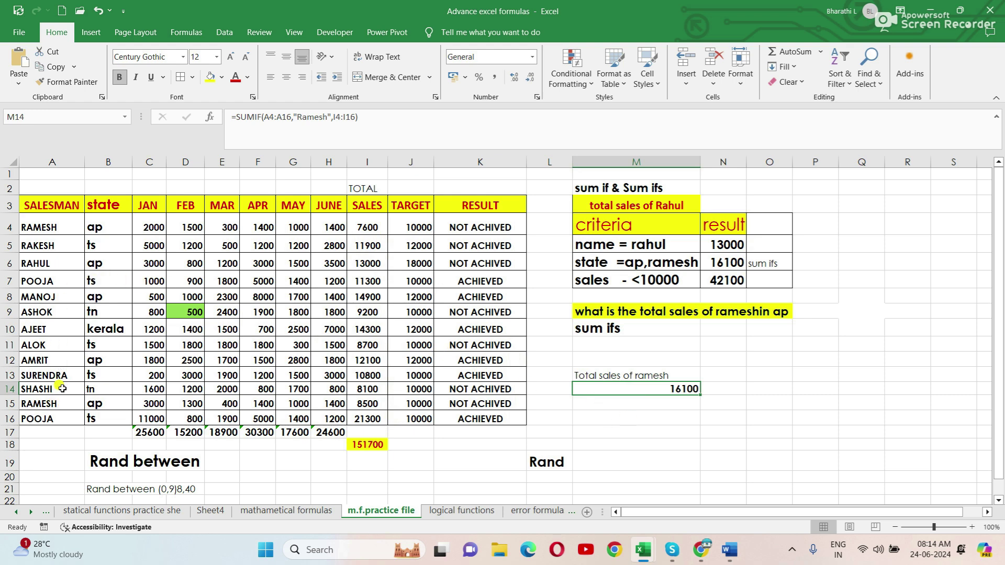
click(42, 230)
click(41, 242)
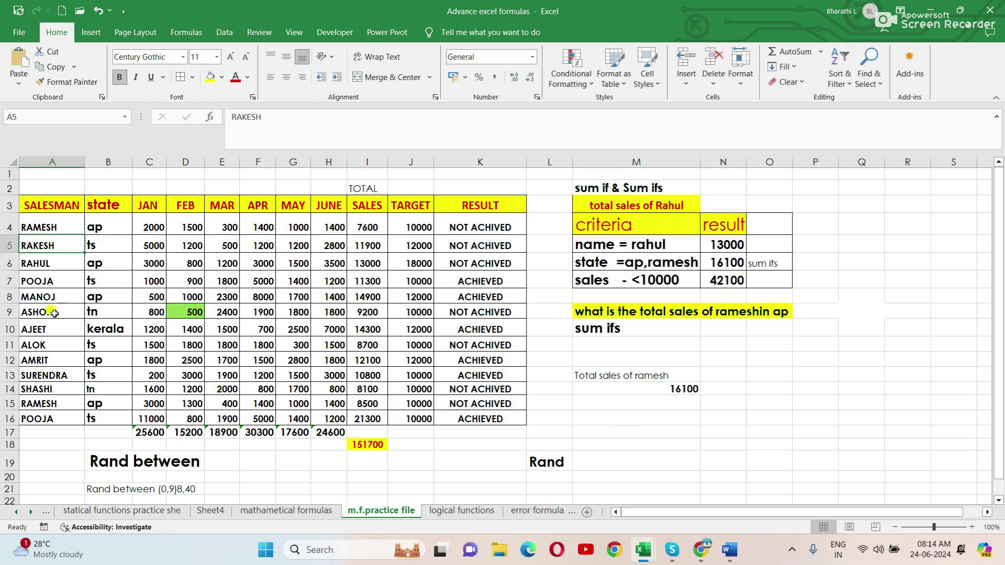
click(50, 405)
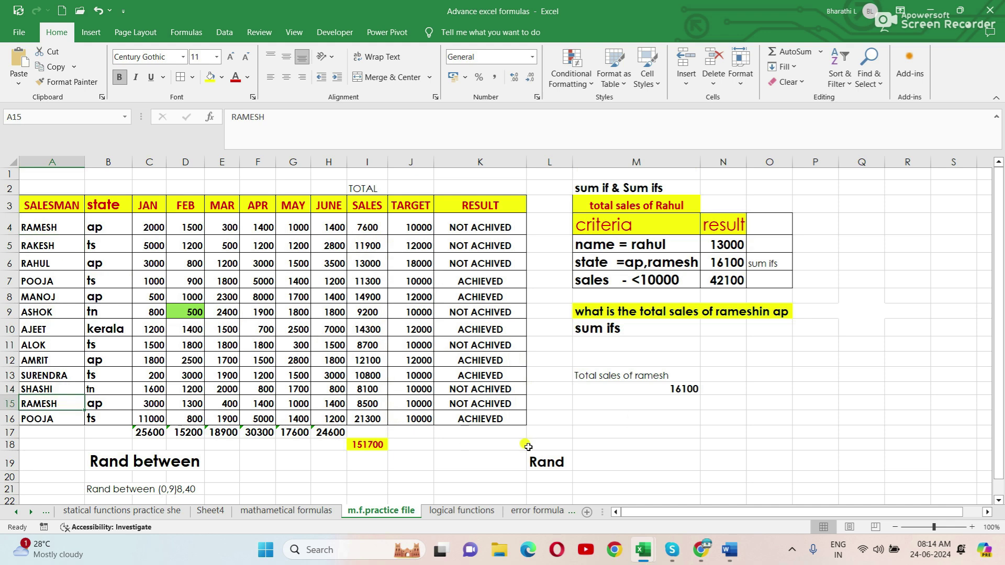
click(651, 392)
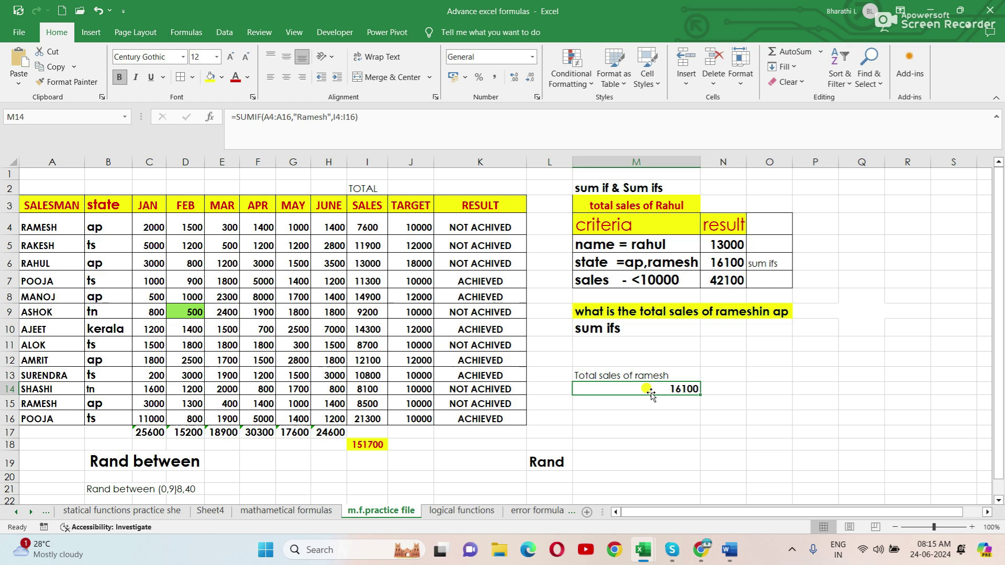
click(653, 413)
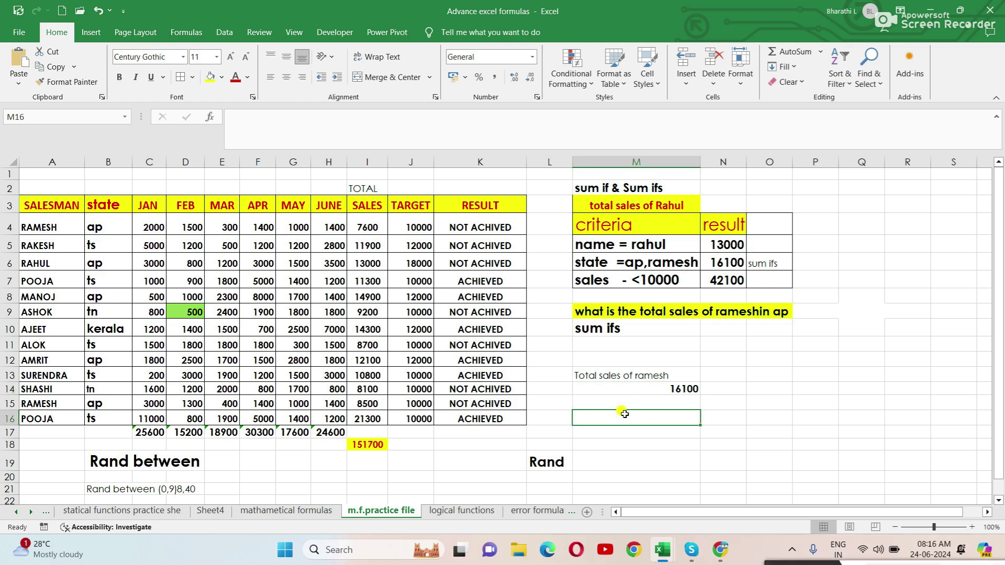
Step: Enter =SUMIF(A4:A16,"Ashok",I4:I16) in M16 so it returns Ashok's total of 9200
text(=SUMIF()
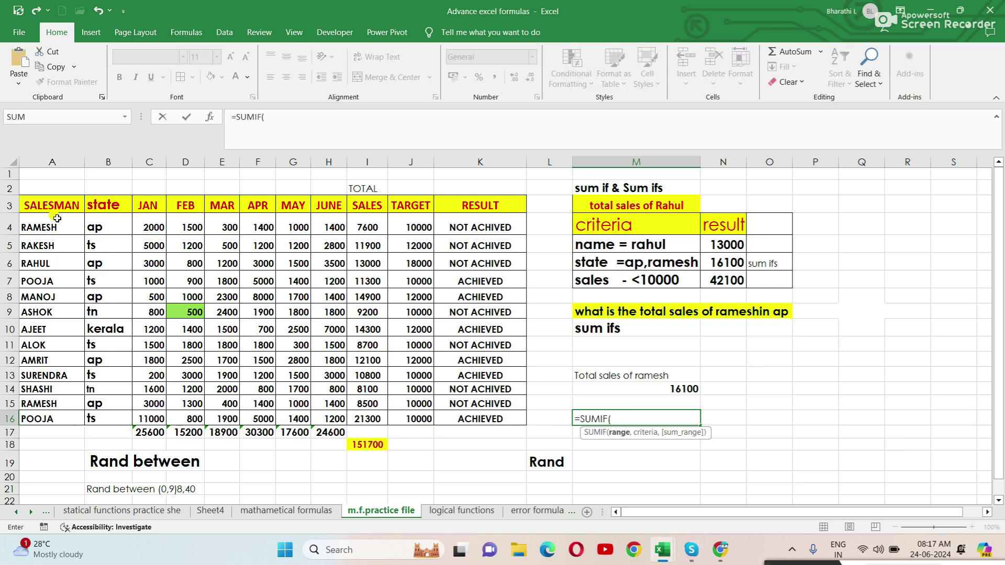
drag(57, 220, 46, 416)
text(,)
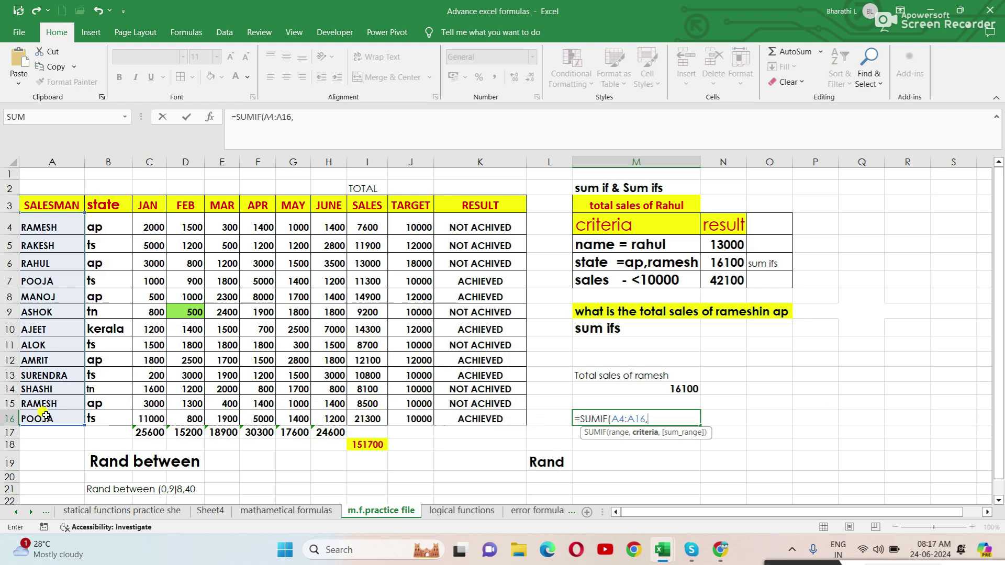
text(")
text(Ashok")
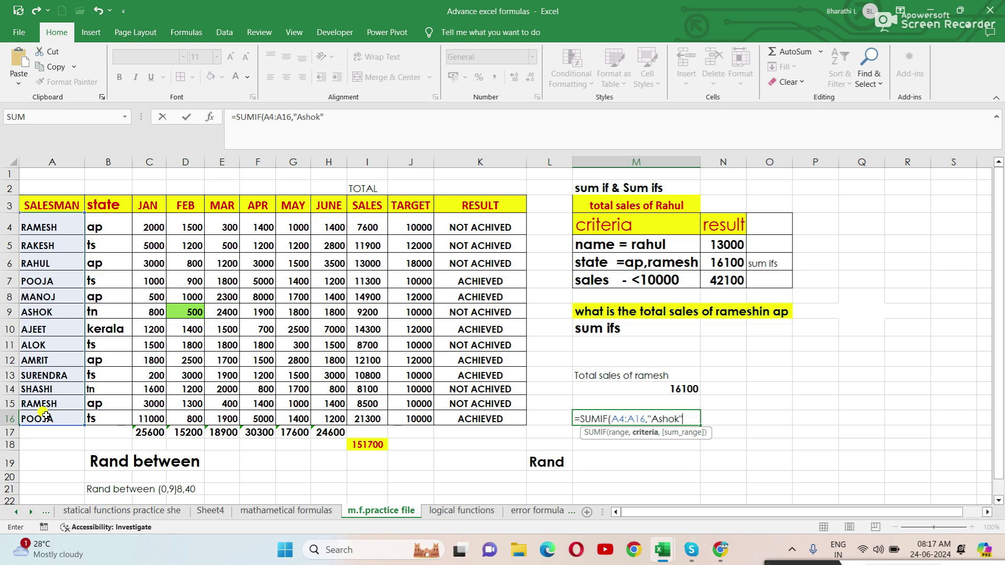
text(,)
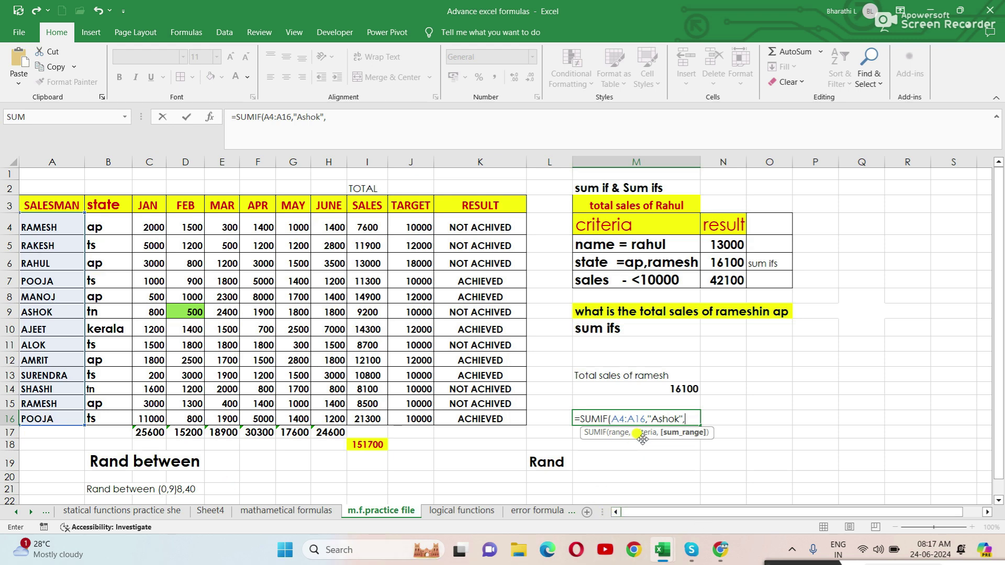
drag(368, 226, 364, 418)
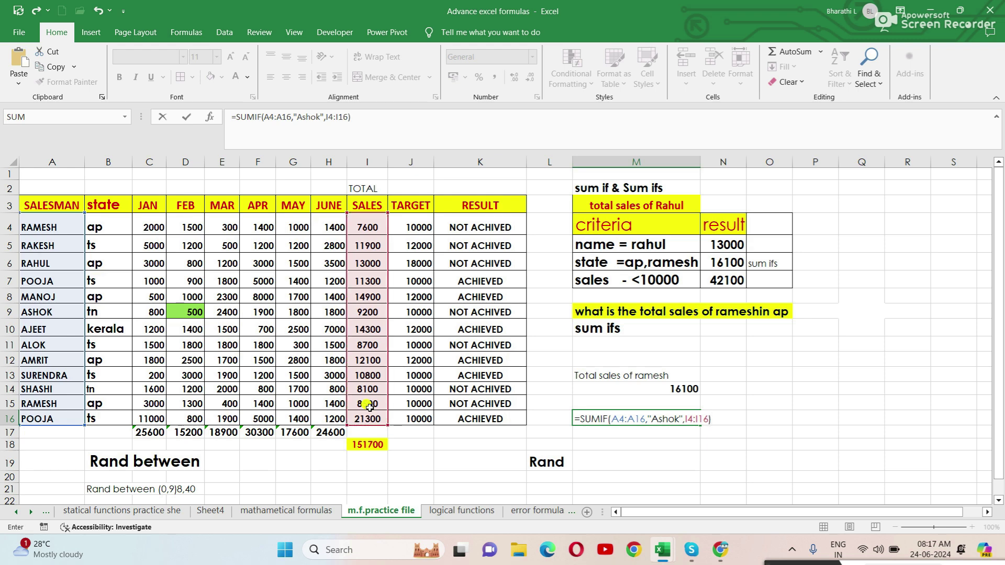
key(Return)
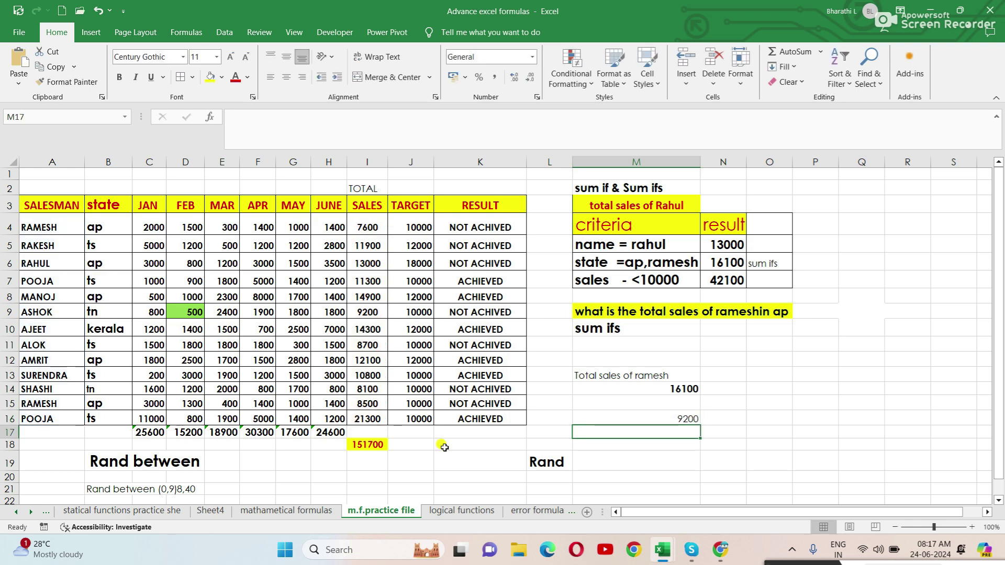
click(639, 419)
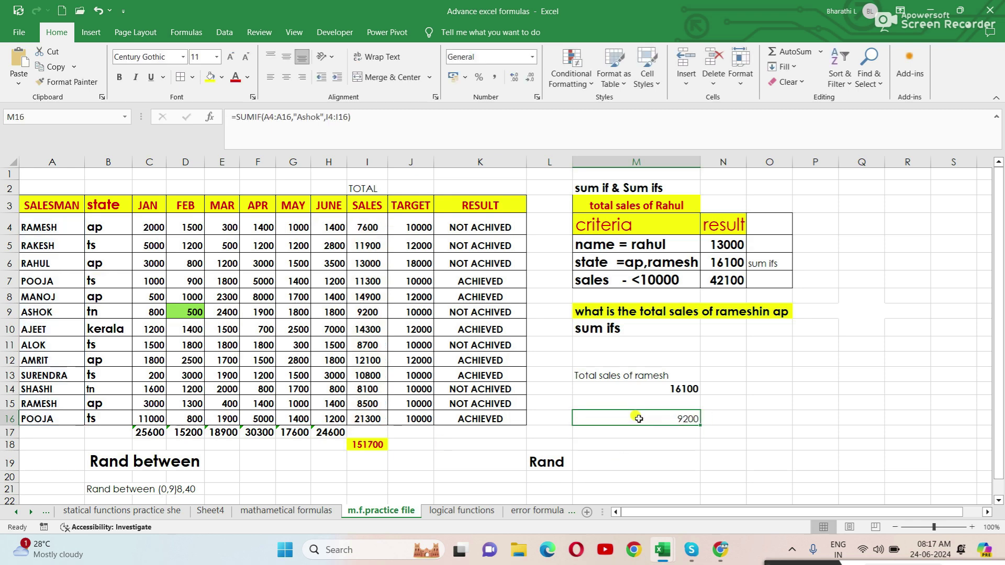
key(Right)
key(Right)
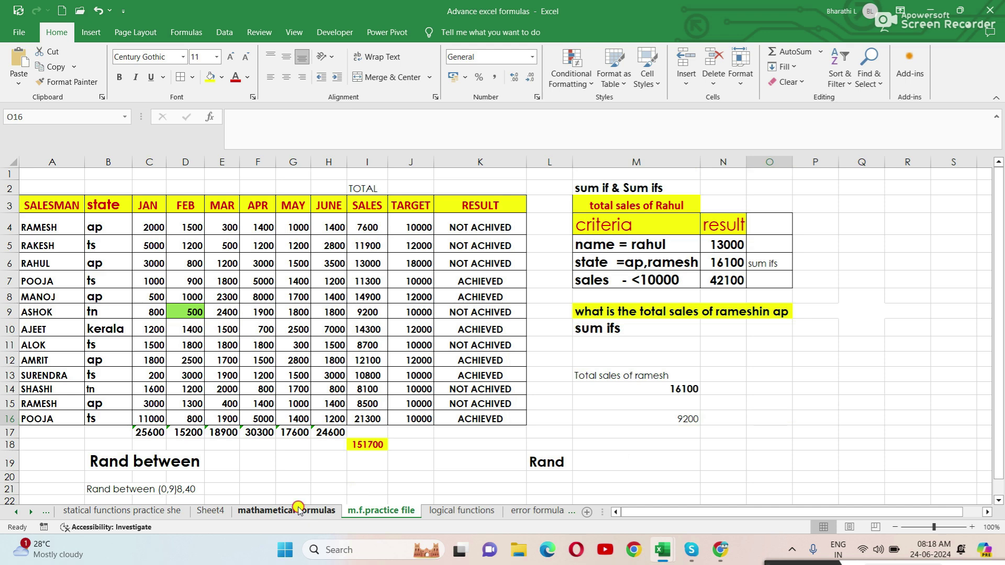
Step: Review the SUMIFS explanation and raghu-in-ap question, then return to the m.f.practice file sheet
click(299, 510)
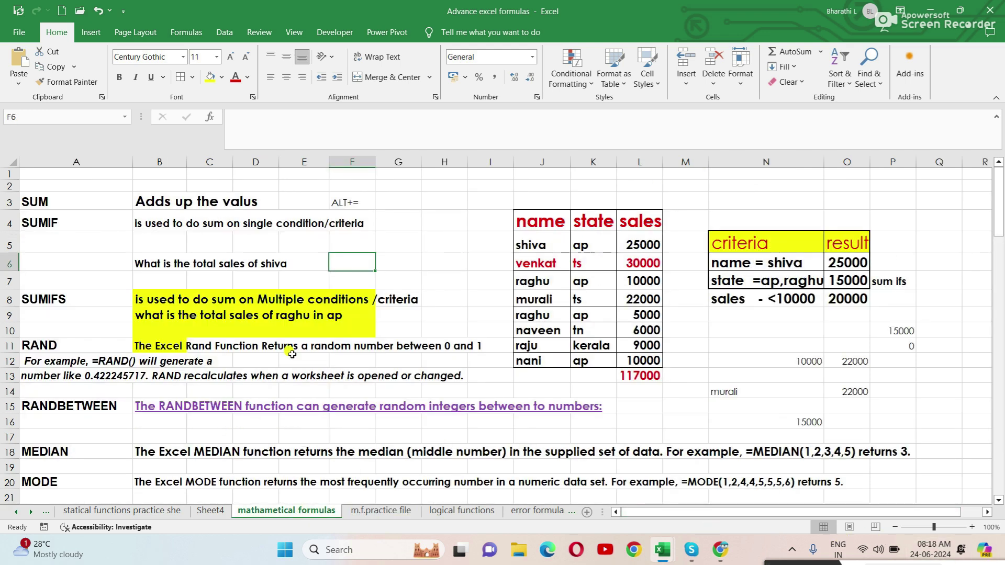
click(90, 298)
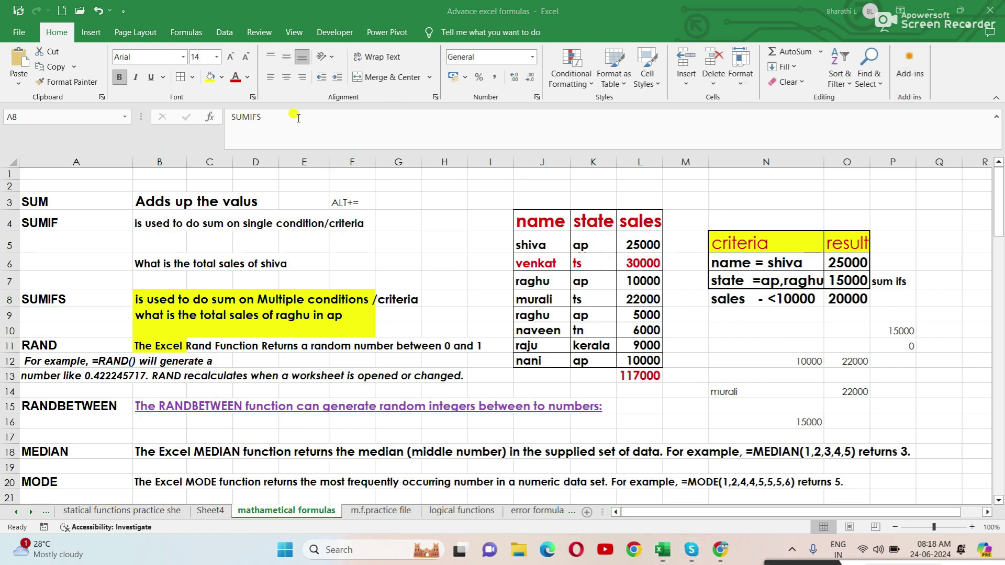
click(79, 301)
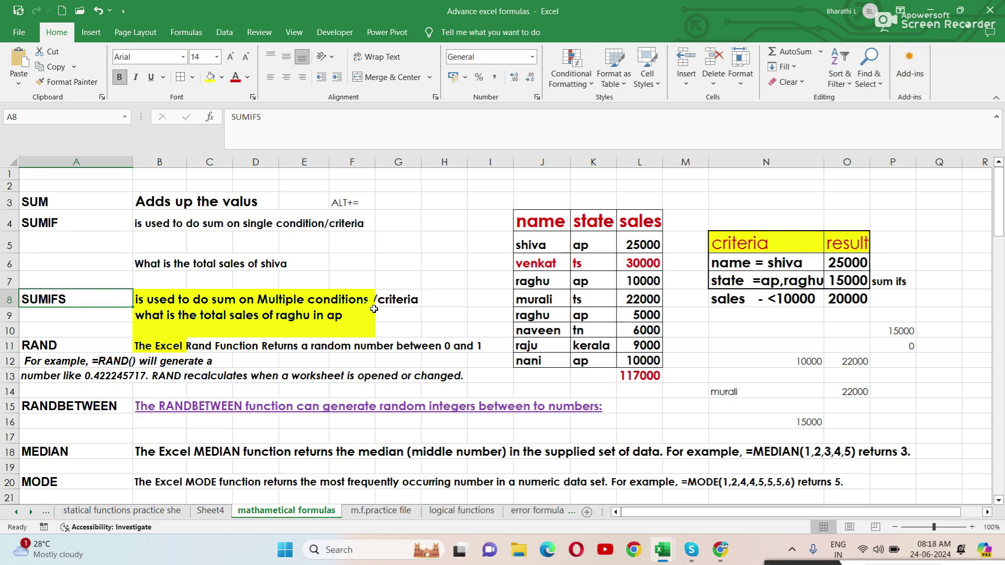
click(175, 317)
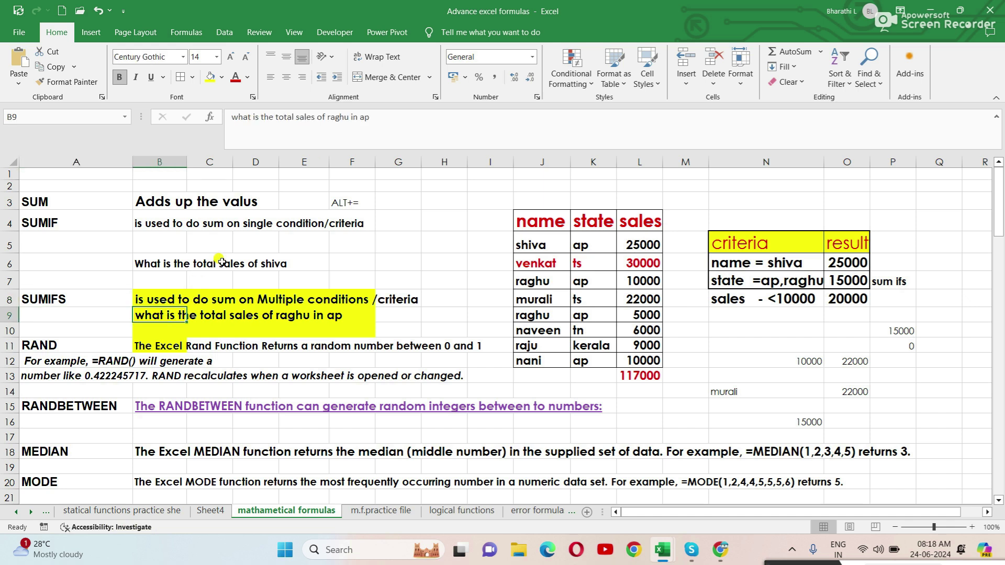
click(359, 267)
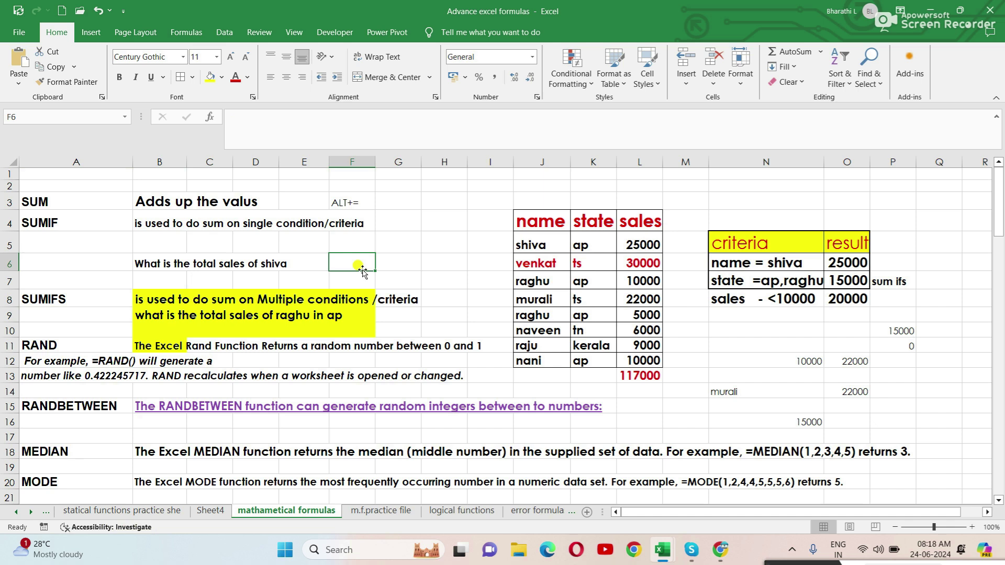
click(164, 316)
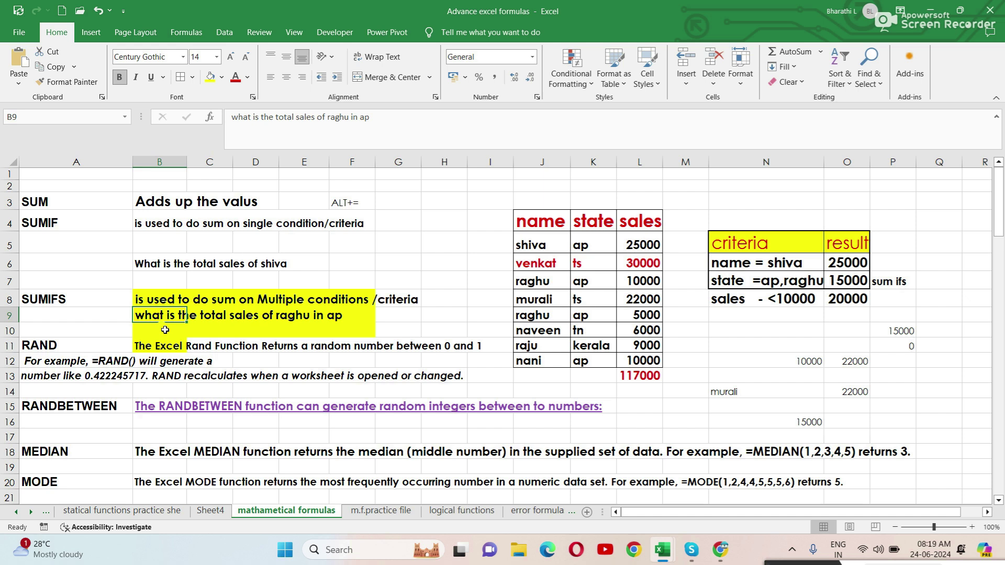
click(226, 313)
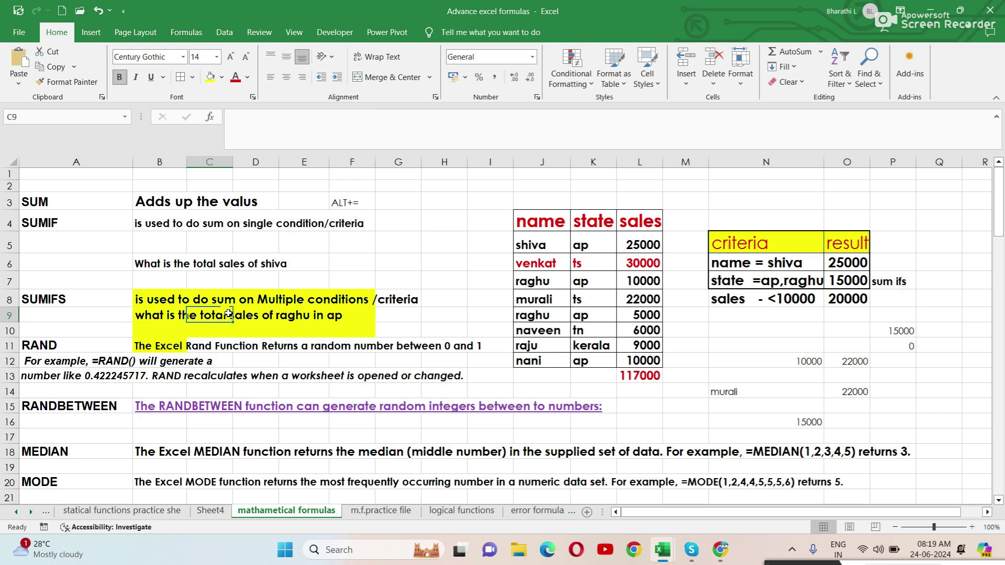
click(350, 320)
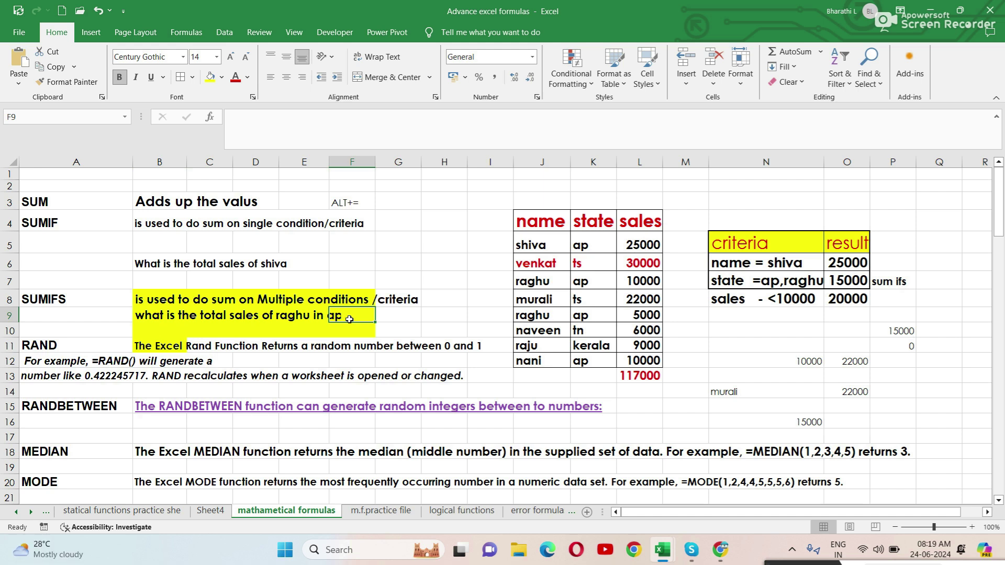
click(381, 511)
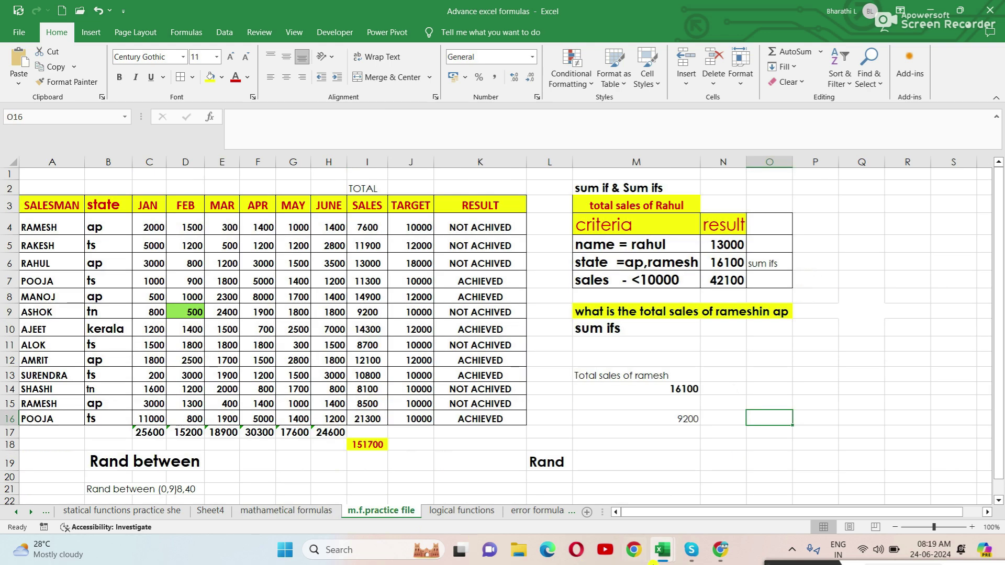
mouse_move(691, 550)
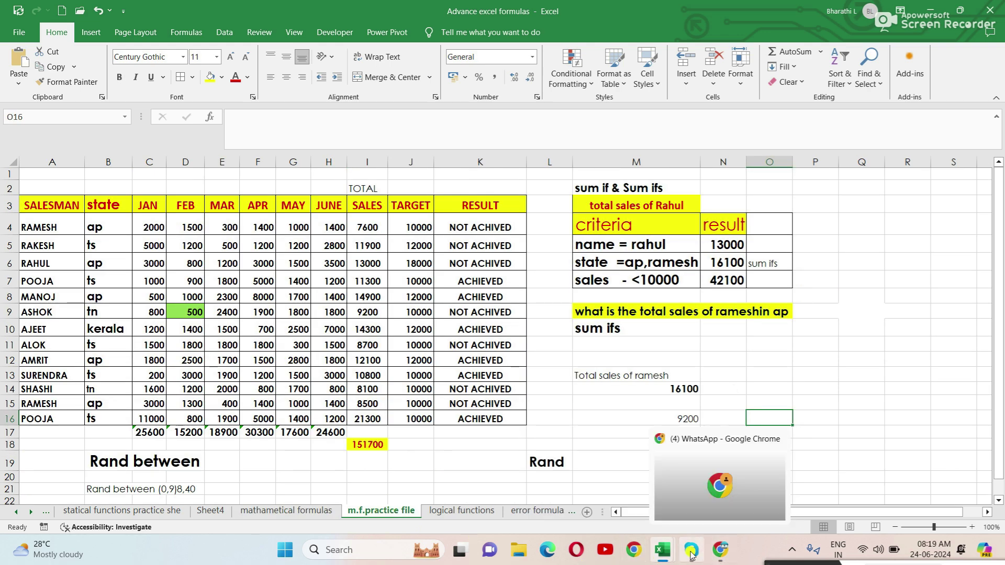
click(683, 493)
click(604, 265)
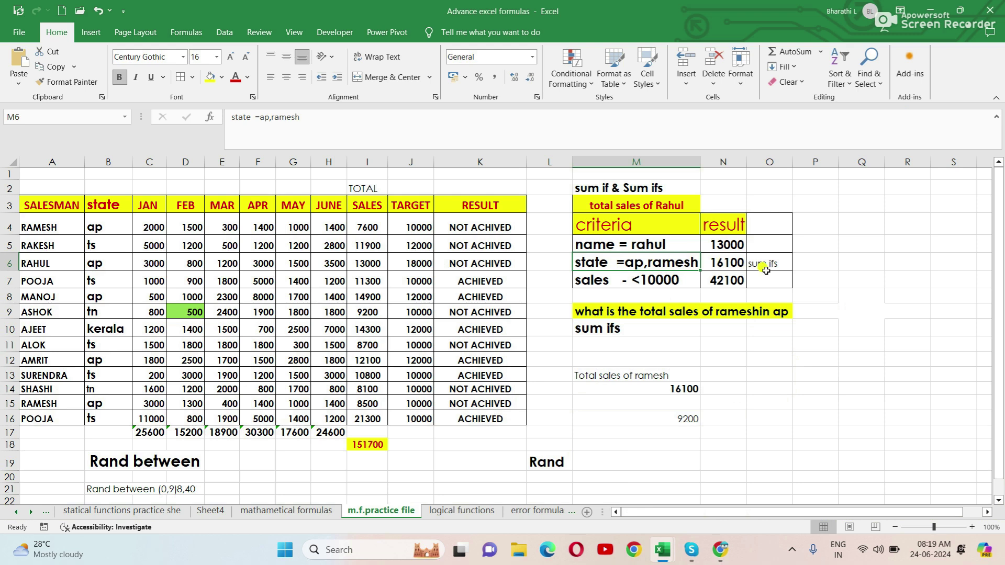
click(681, 389)
click(759, 379)
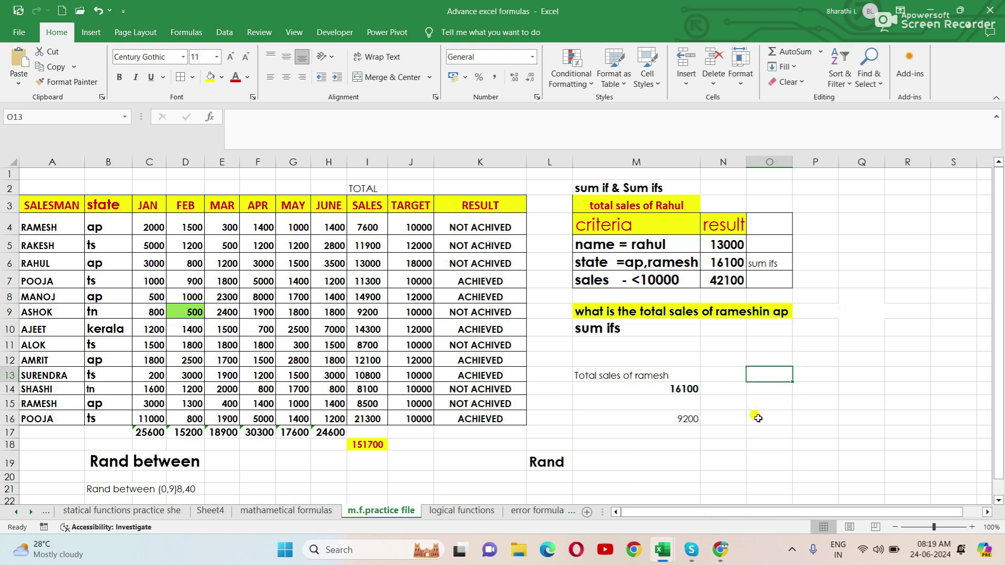
text(=)
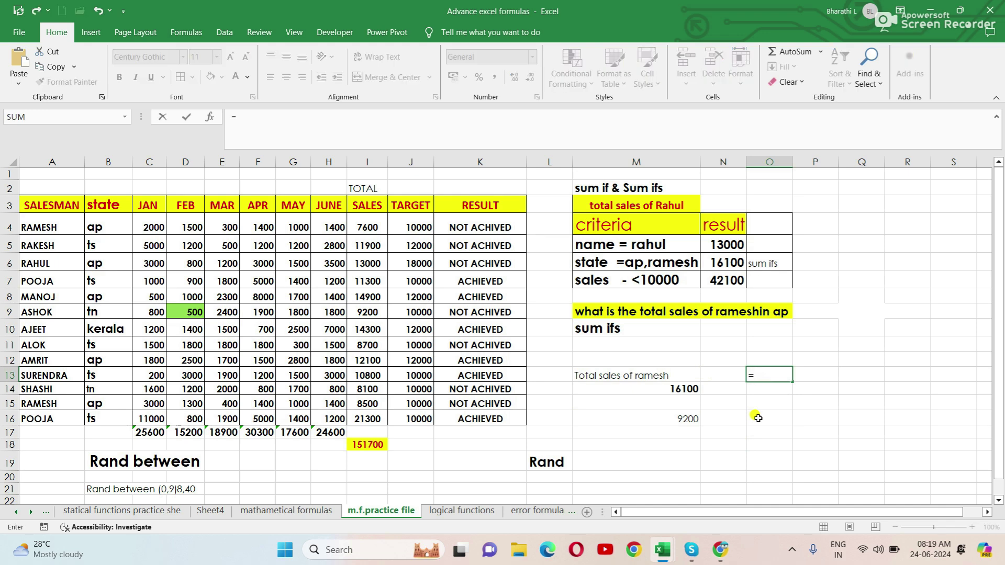
text(sum)
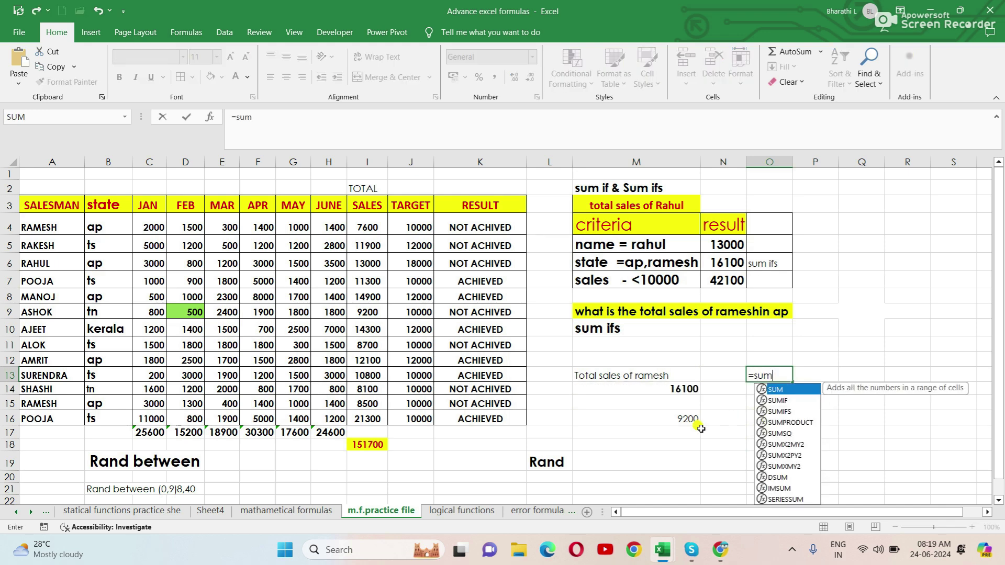
double_click(781, 411)
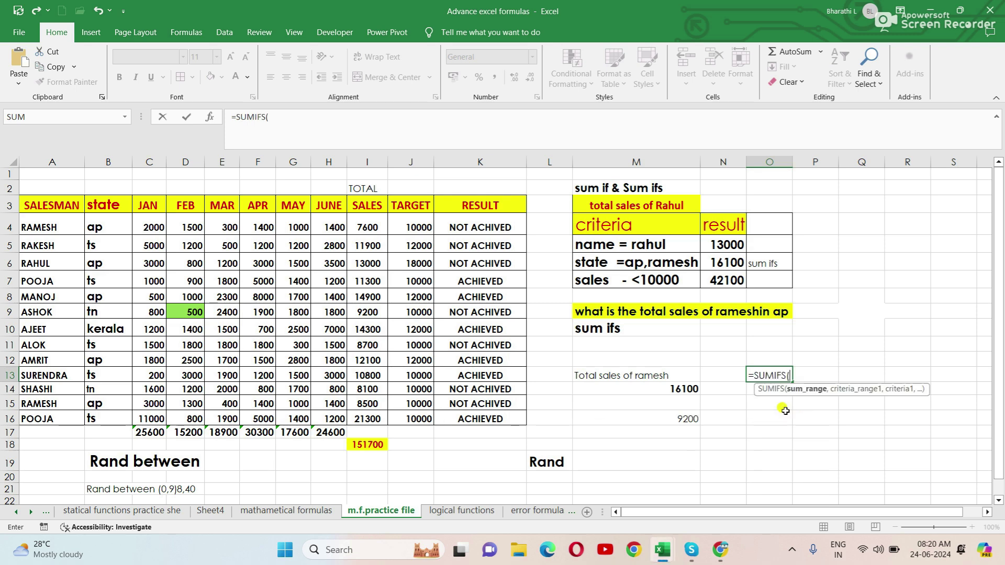
key(BackSpace)
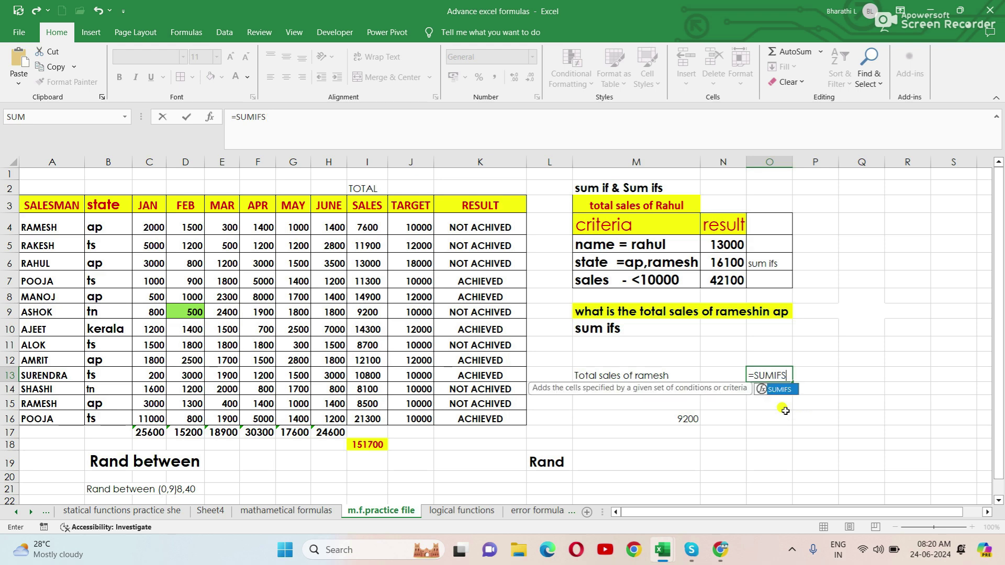
key(Escape)
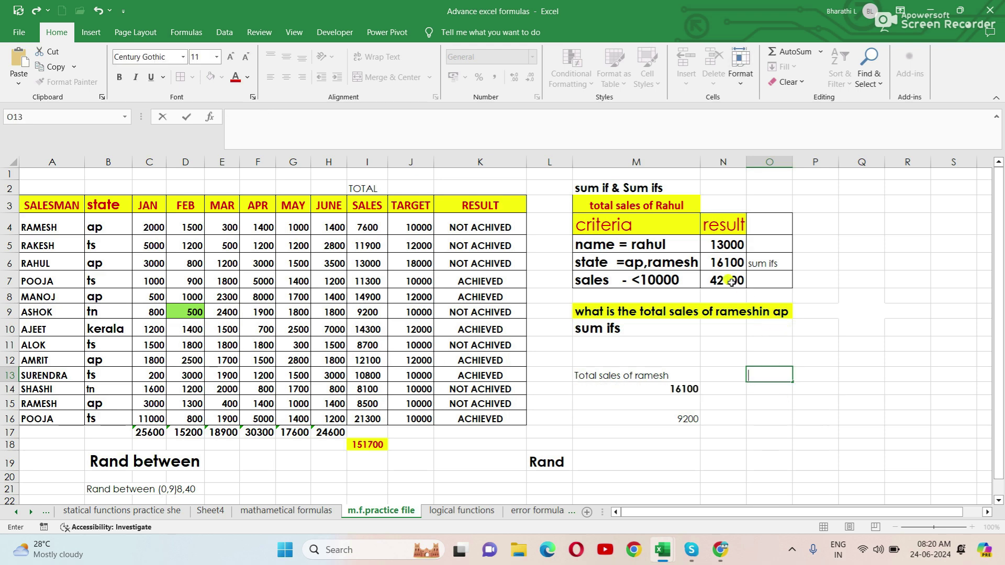
click(721, 261)
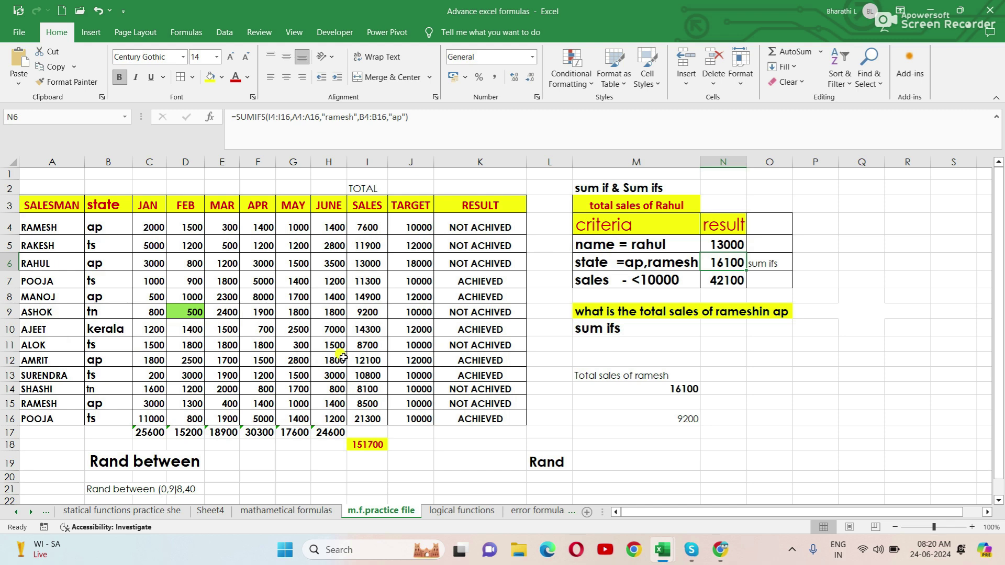
click(781, 391)
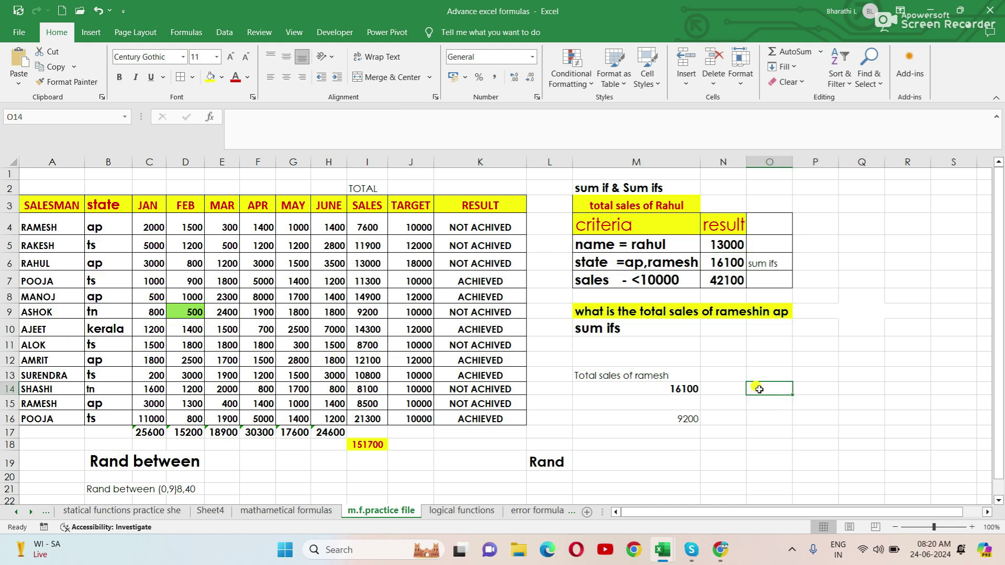
Step: Start a SUMIFS in O14 summing I4:I16 where salesman A4:A16 is "ramesh"
text(=sum)
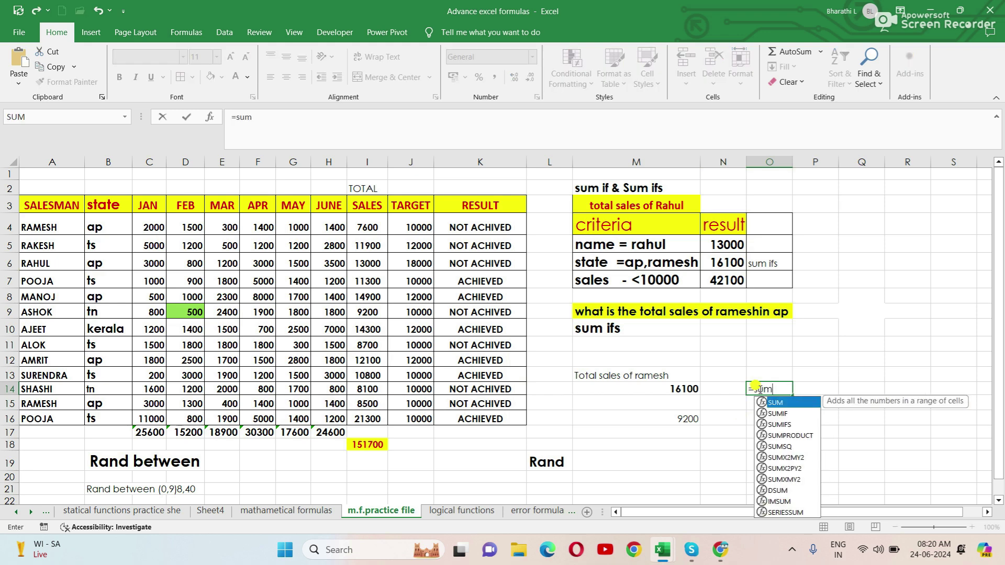
double_click(790, 423)
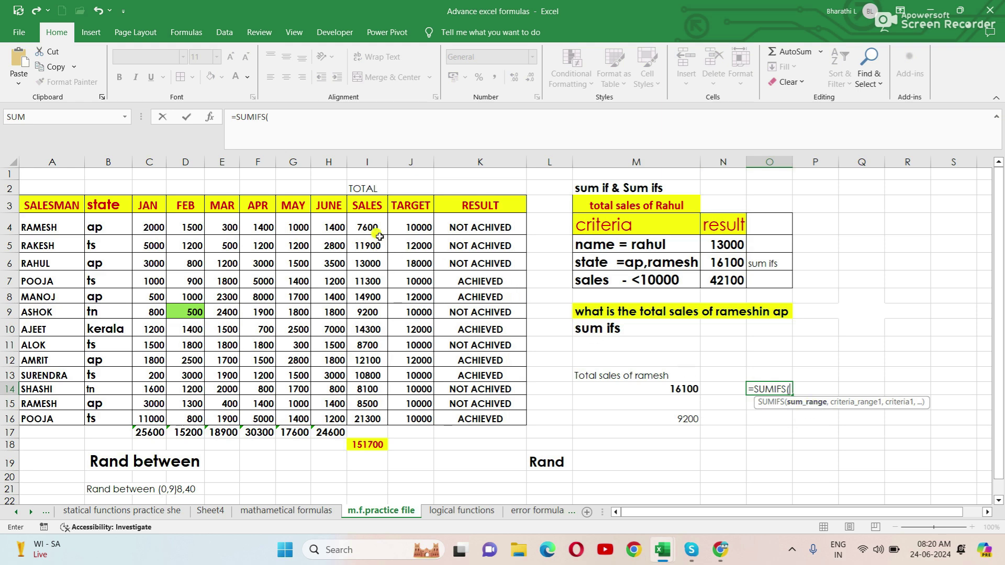
drag(375, 227, 357, 419)
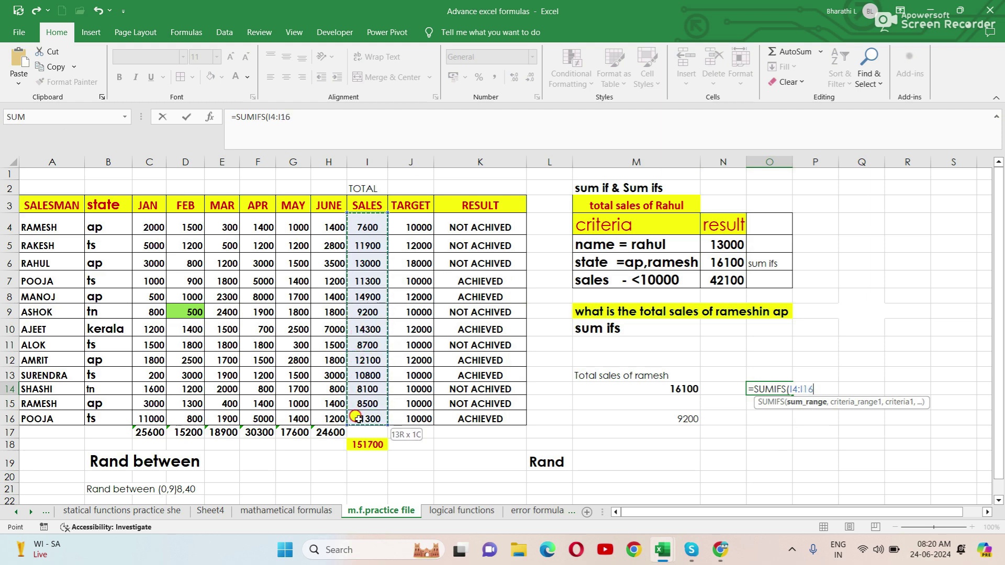
text(,)
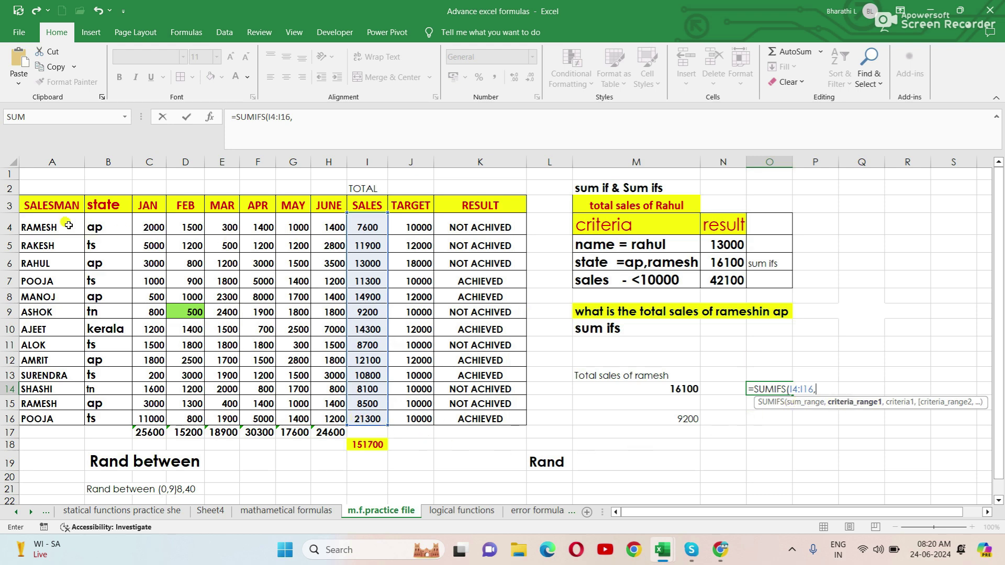
drag(56, 220, 49, 418)
text(,)
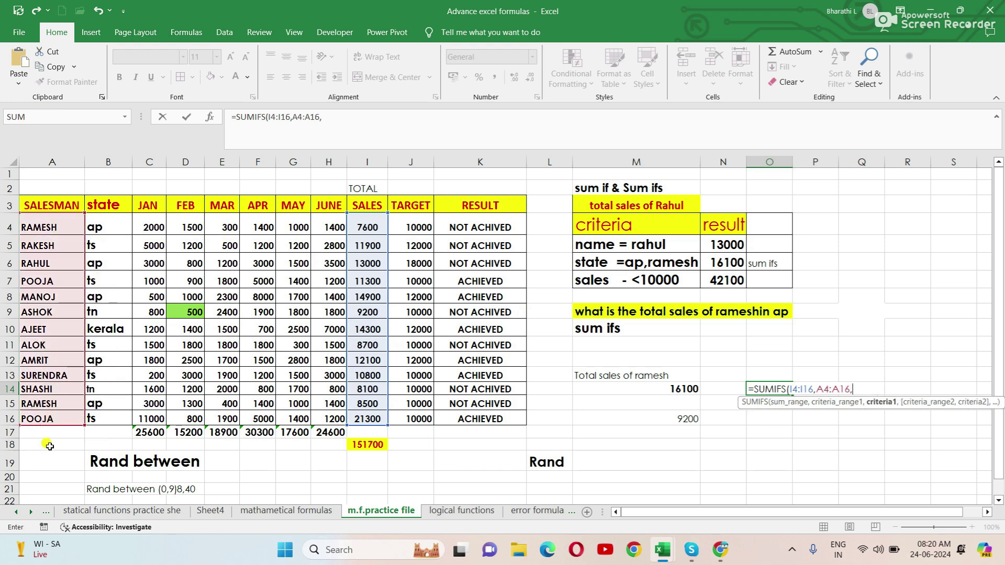
text(")
text(ramesh")
text(,)
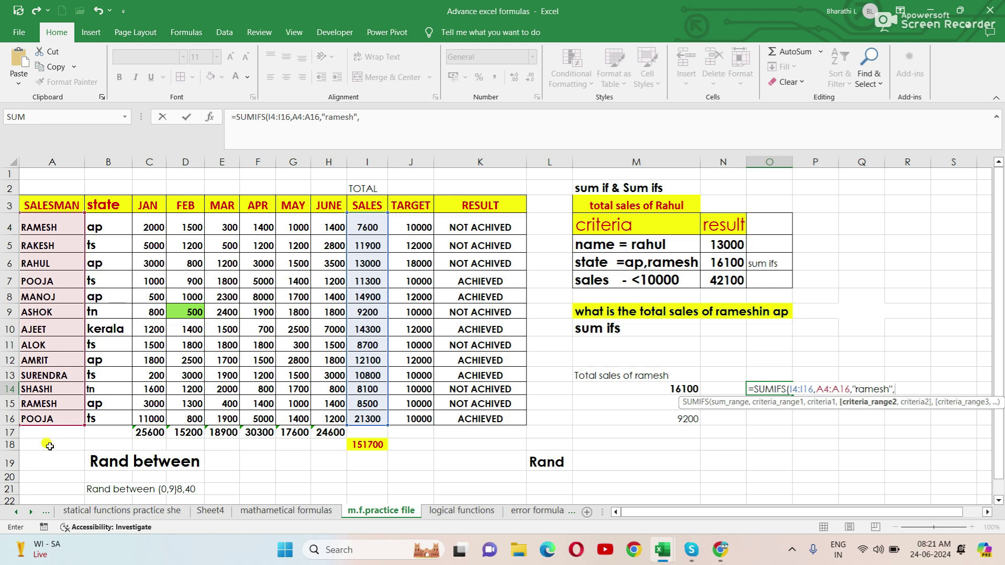
Step: Add the state criterion B4:B16 = "ap" and commit, giving 16100
click(101, 220)
mouse_move(101, 221)
mouse_down()
mouse_move(88, 420)
mouse_move(99, 423)
mouse_up()
text(,")
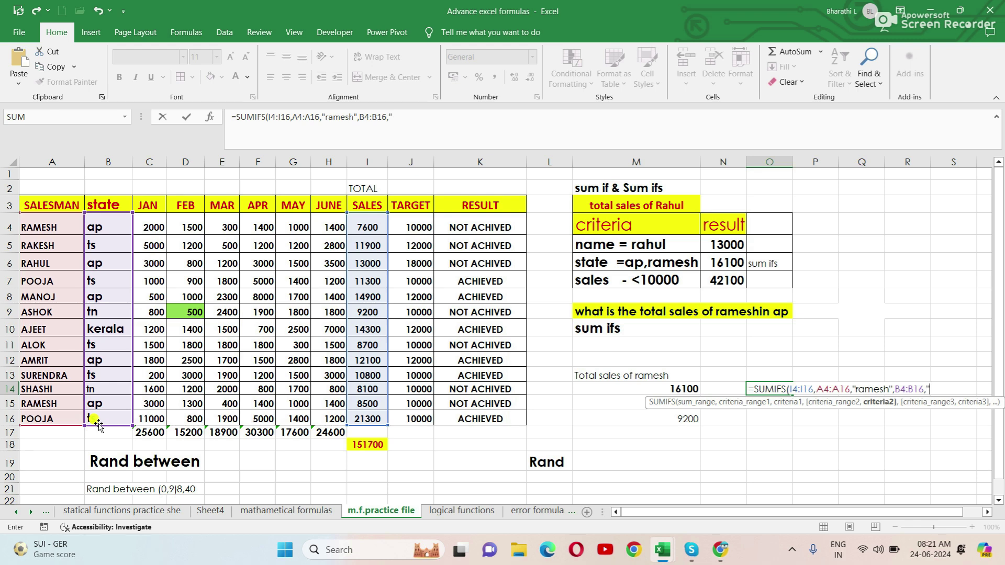
text(ap)
text(")
text())
key(Return)
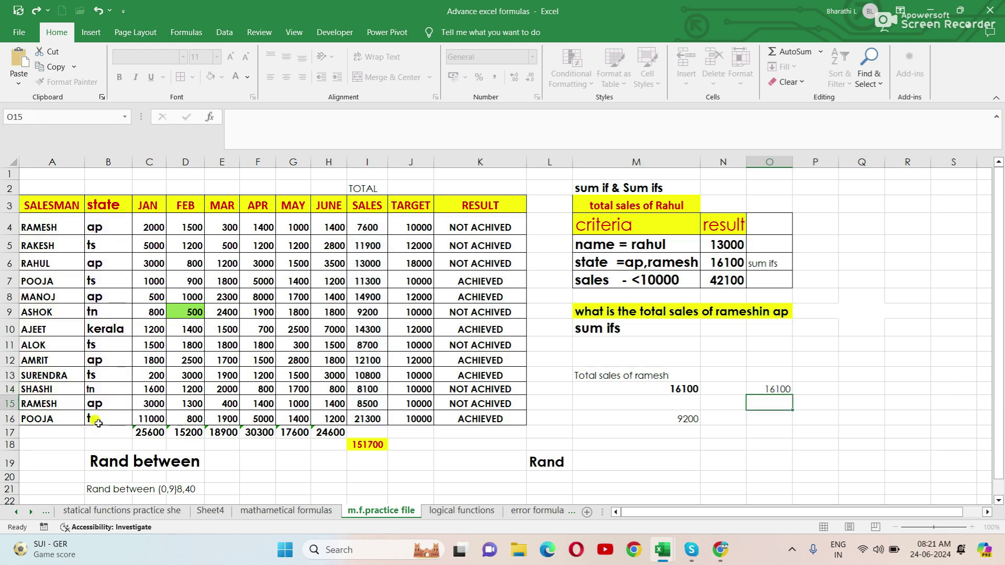
click(783, 389)
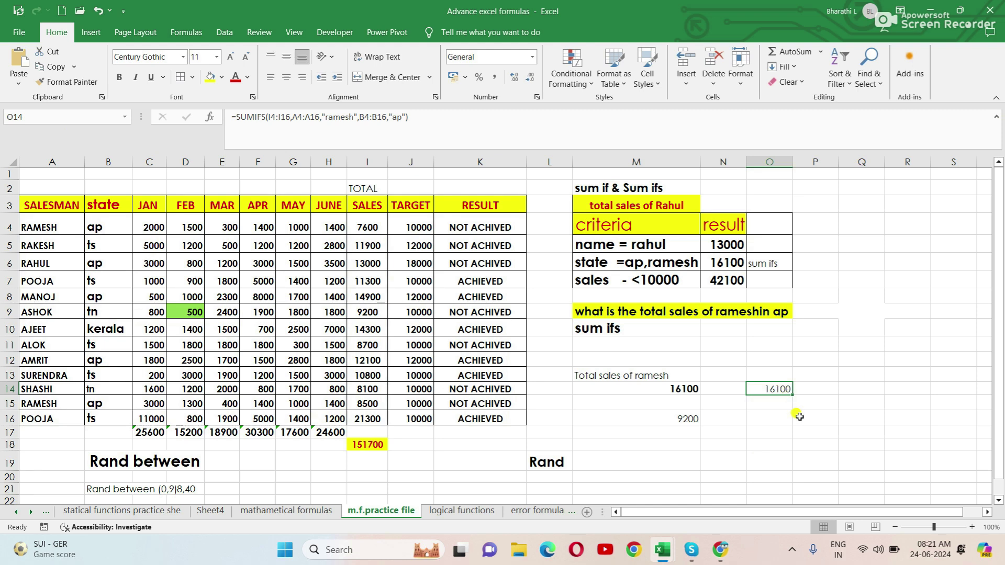
click(815, 390)
Step: In O16, SUMIFS the SALES I4:I16 for ASHOK in A4:A16 and "tn" in B4:B16, returning 9200
click(825, 361)
click(771, 415)
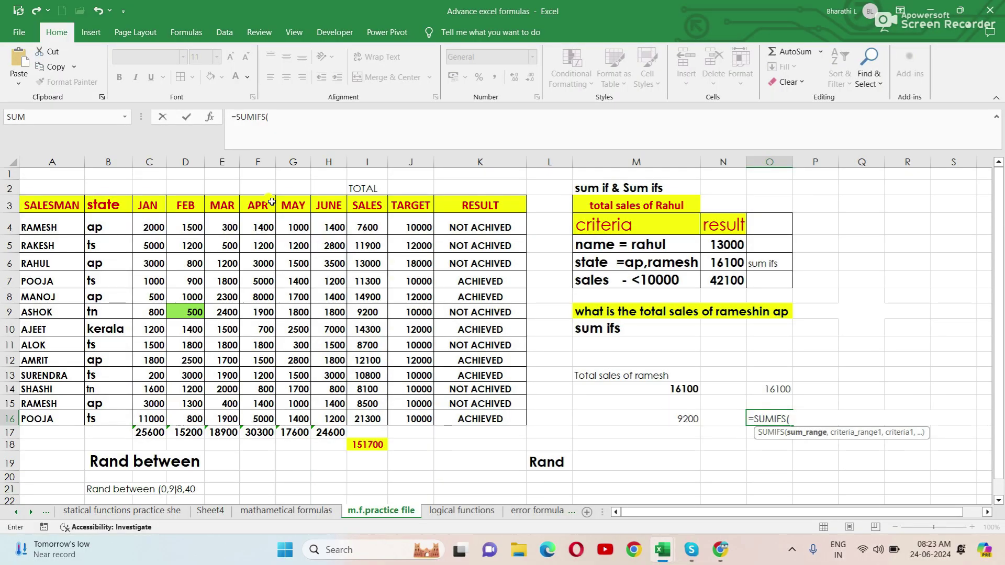
drag(366, 225, 375, 414)
text(,)
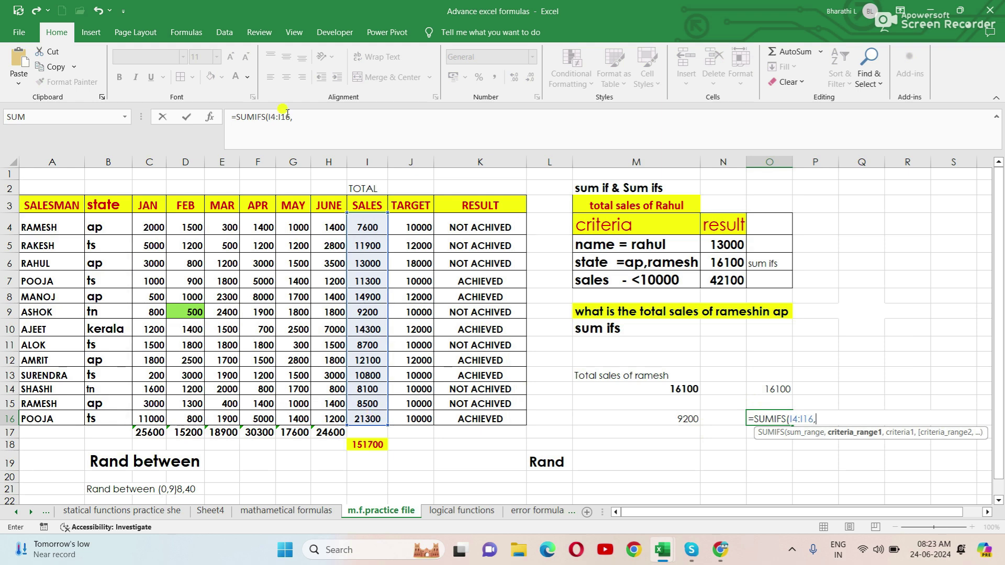
drag(68, 224, 27, 425)
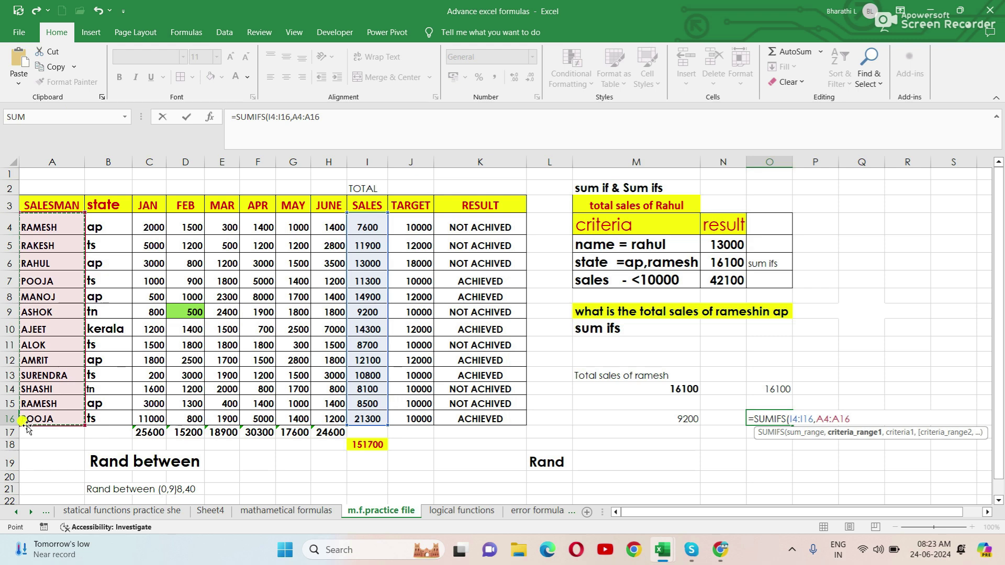
text(,")
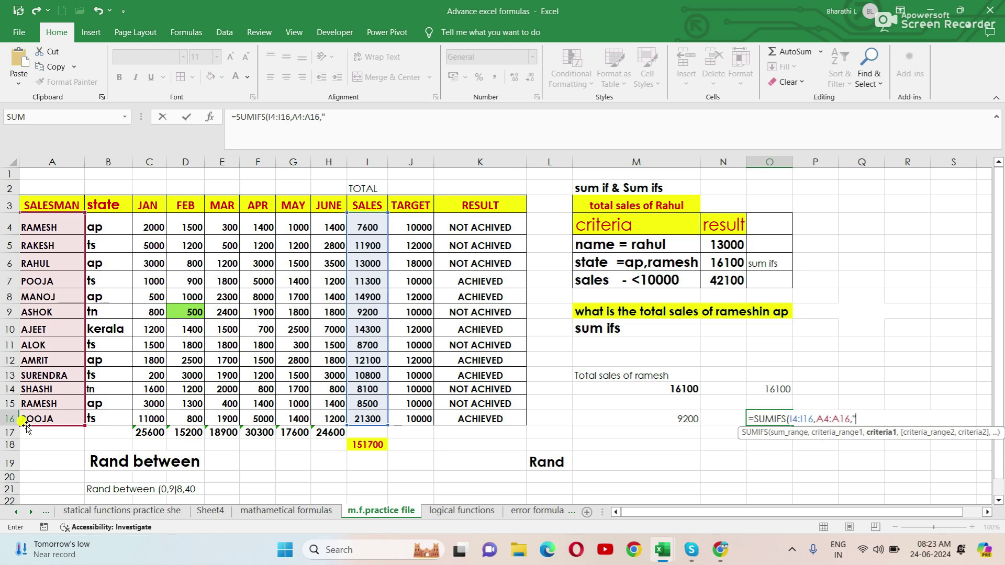
text(ASHOK)
text( ,)
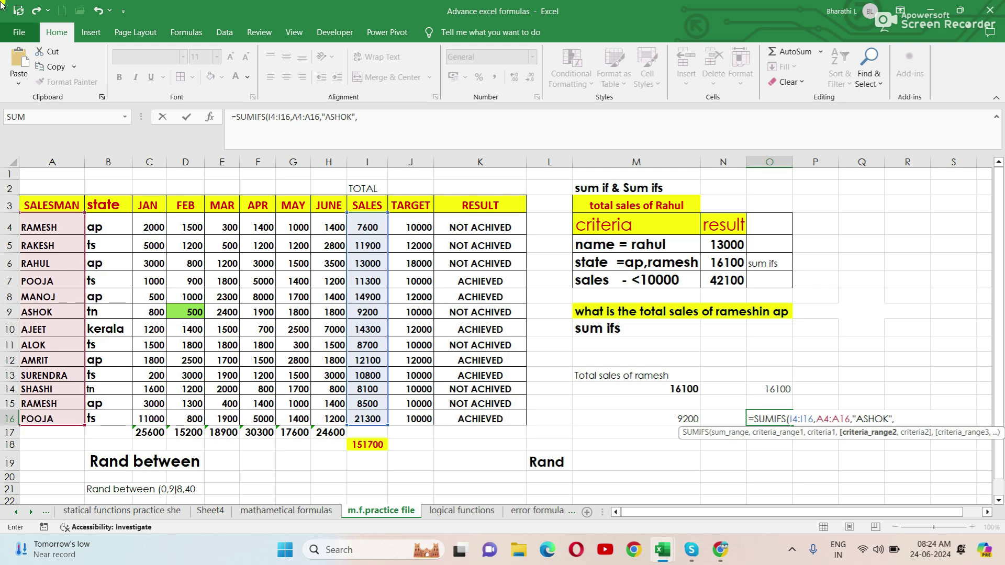
drag(100, 225, 93, 420)
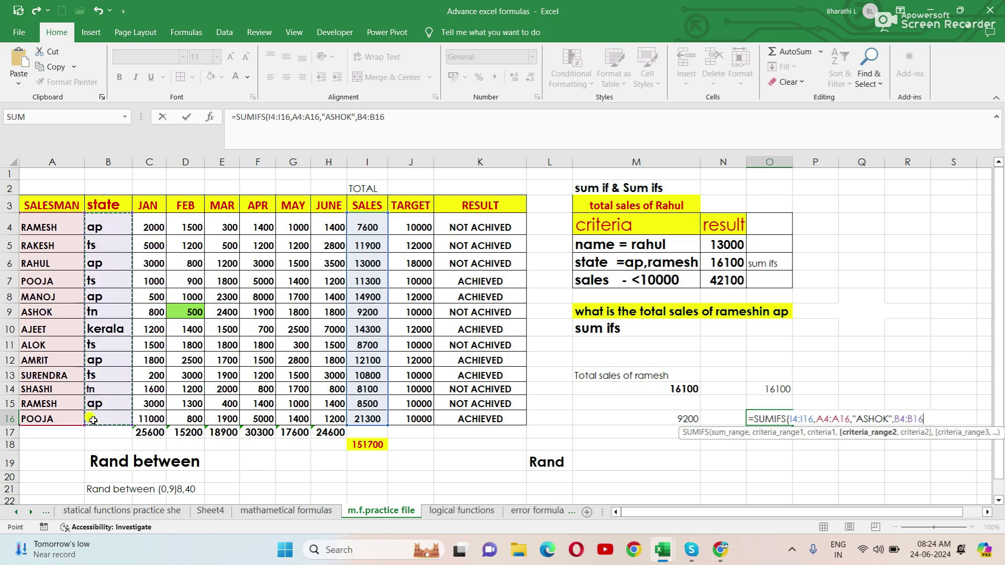
text(,)
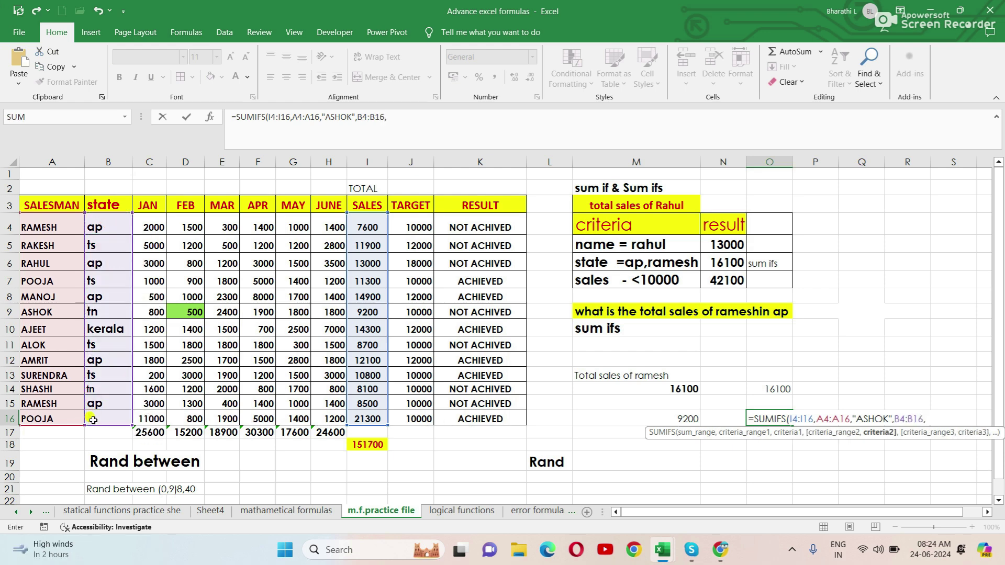
text(")
text(tn)
text(")
key(Return)
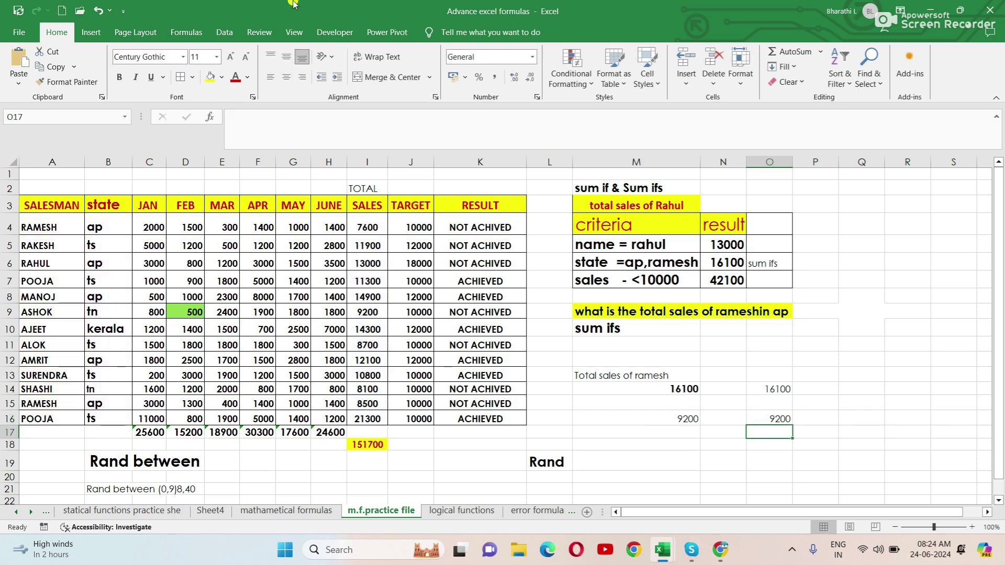
click(787, 418)
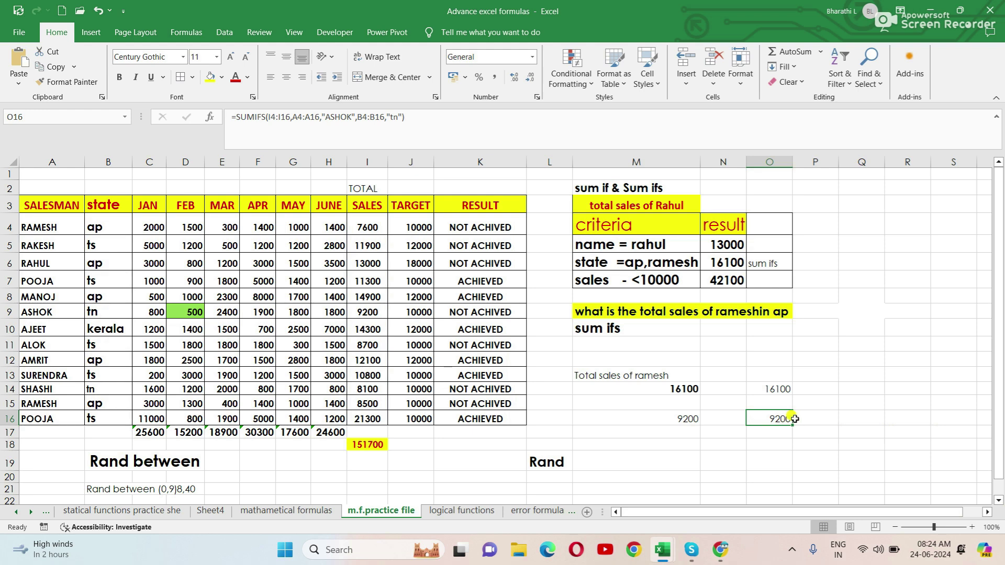
click(889, 430)
click(747, 425)
key(ctrl+Page_Up)
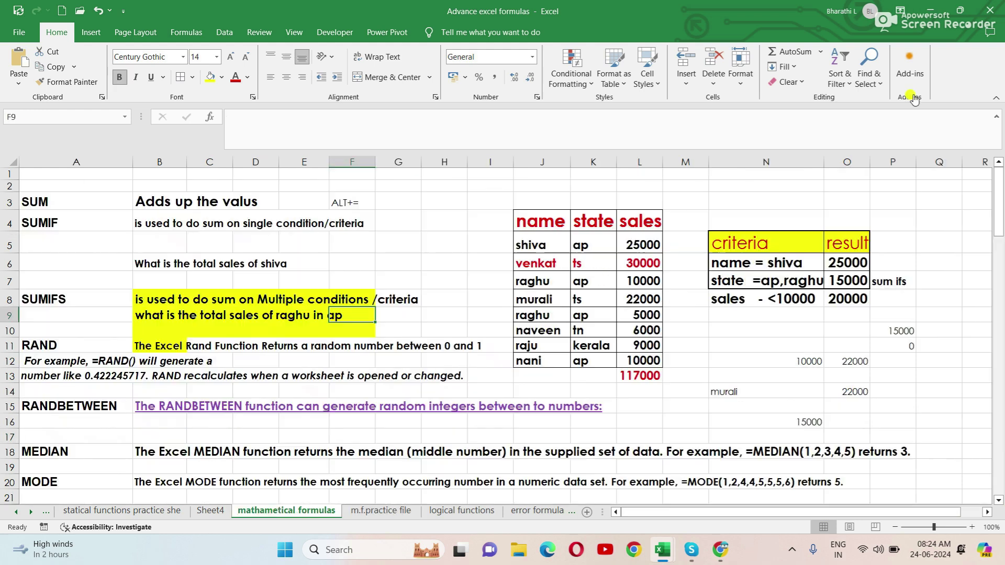
scroll(212, 329, down, 1)
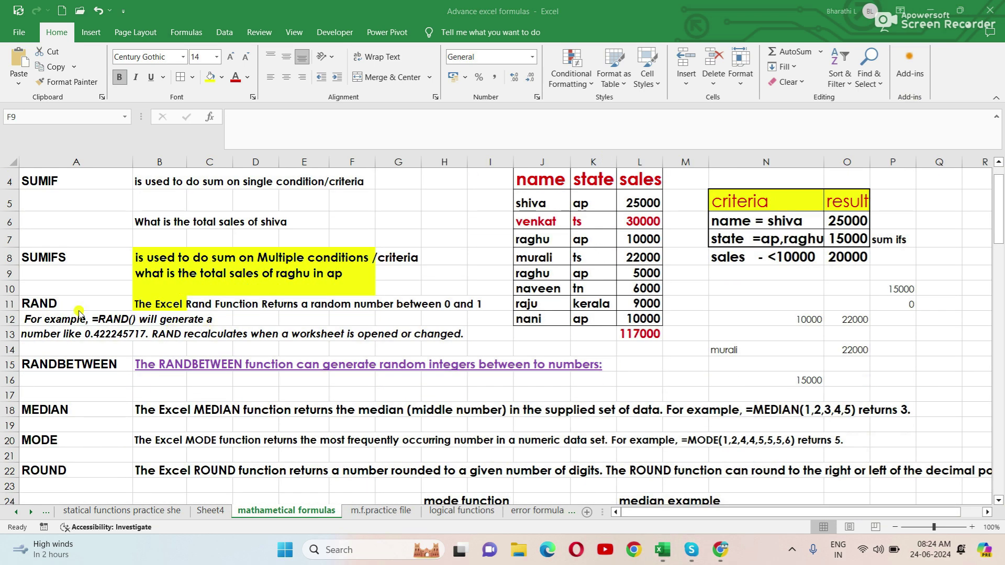
click(38, 304)
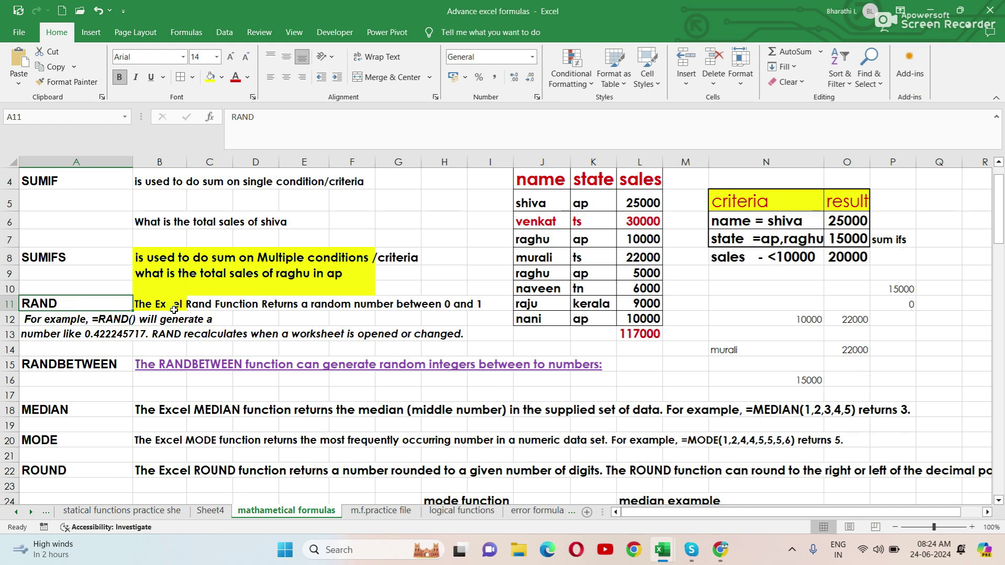
click(58, 321)
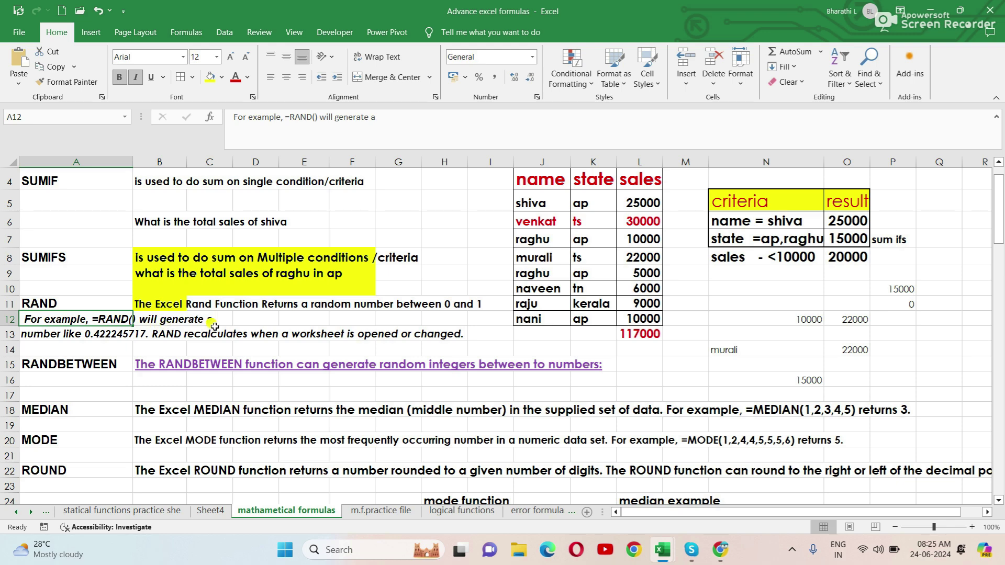
click(86, 335)
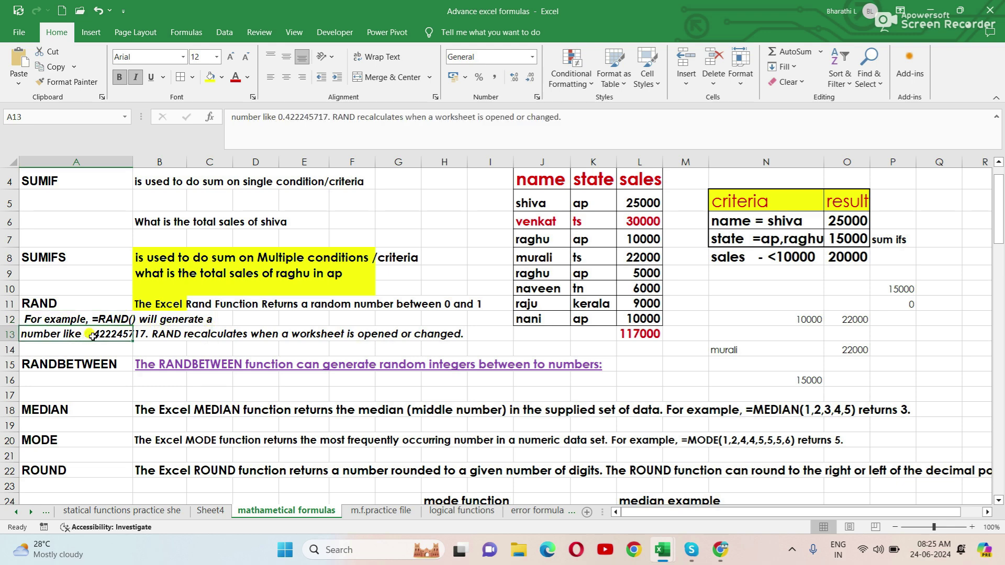
click(144, 335)
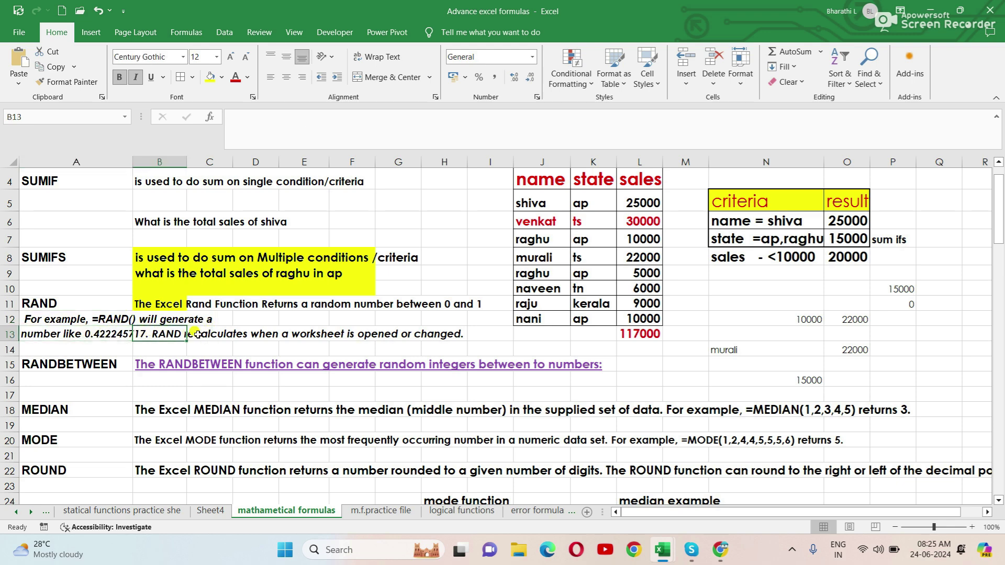
scroll(196, 335, down, 3)
scroll(335, 472, up, 2)
click(381, 512)
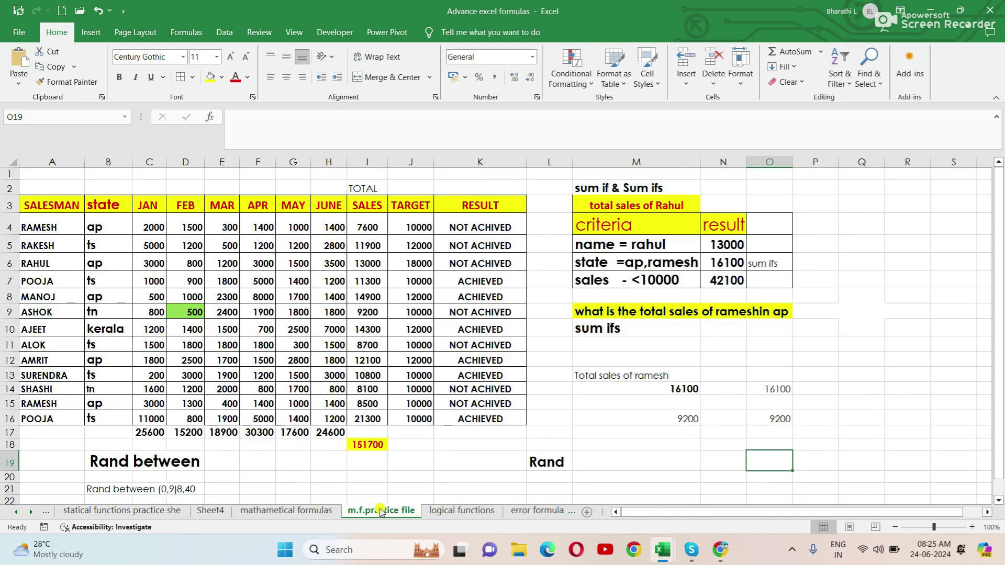
Step: Enter =RAND() in cell L20 under the Rand heading
click(550, 477)
scroll(576, 408, down, 2)
scroll(605, 403, down, 1)
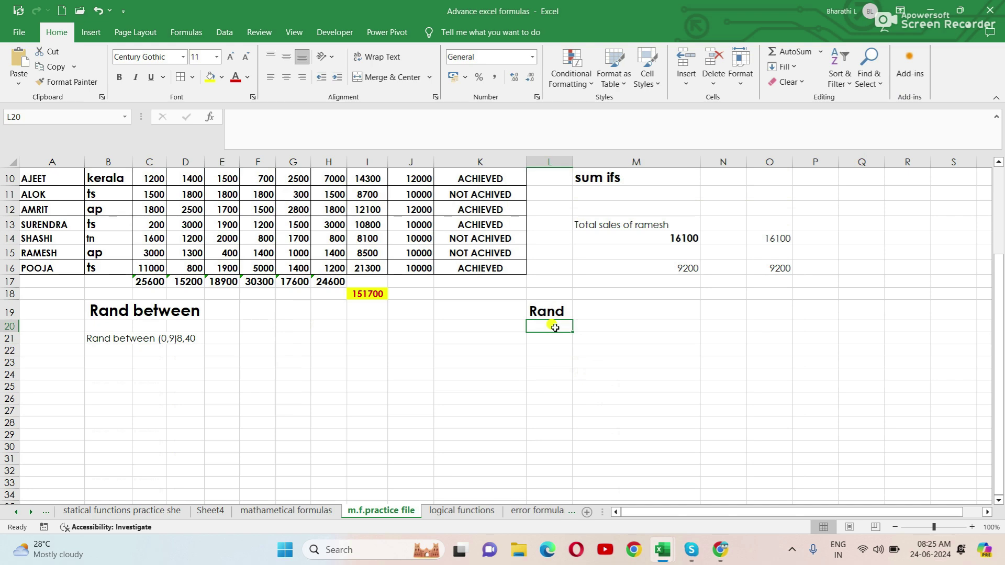
mouse_move(555, 328)
mouse_down()
mouse_move(682, 480)
mouse_move(738, 487)
mouse_up()
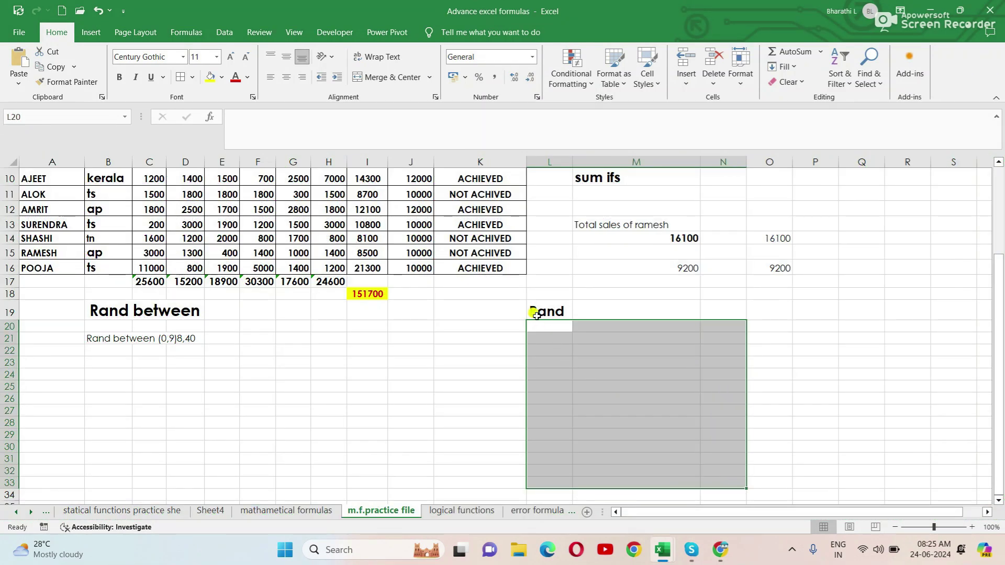
text(=rand)
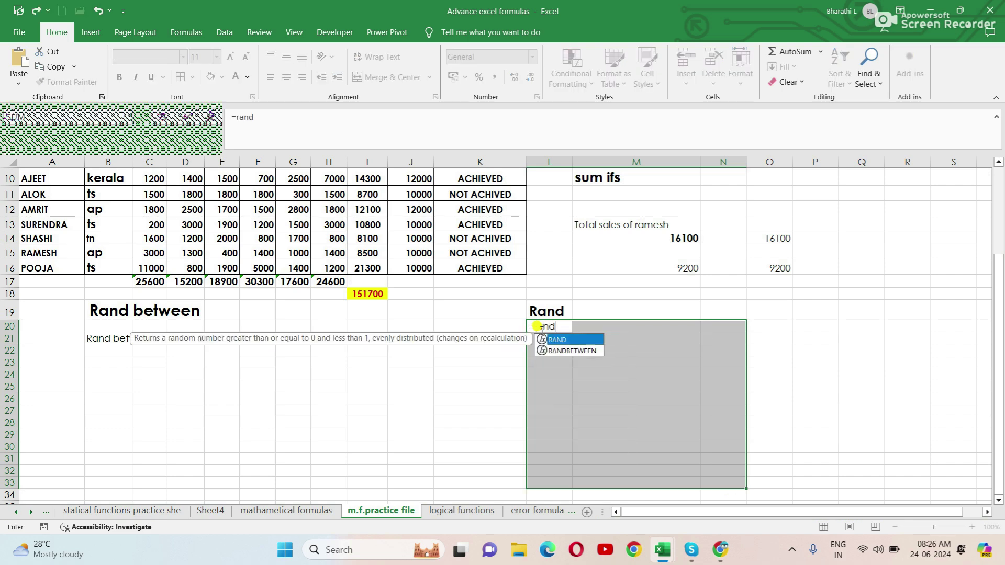
double_click(564, 340)
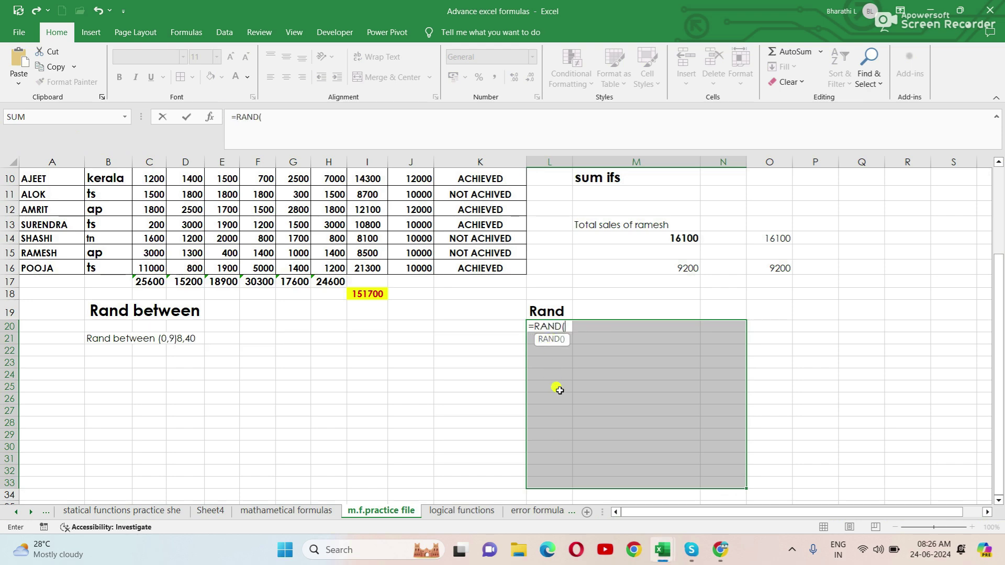
text())
key(Return)
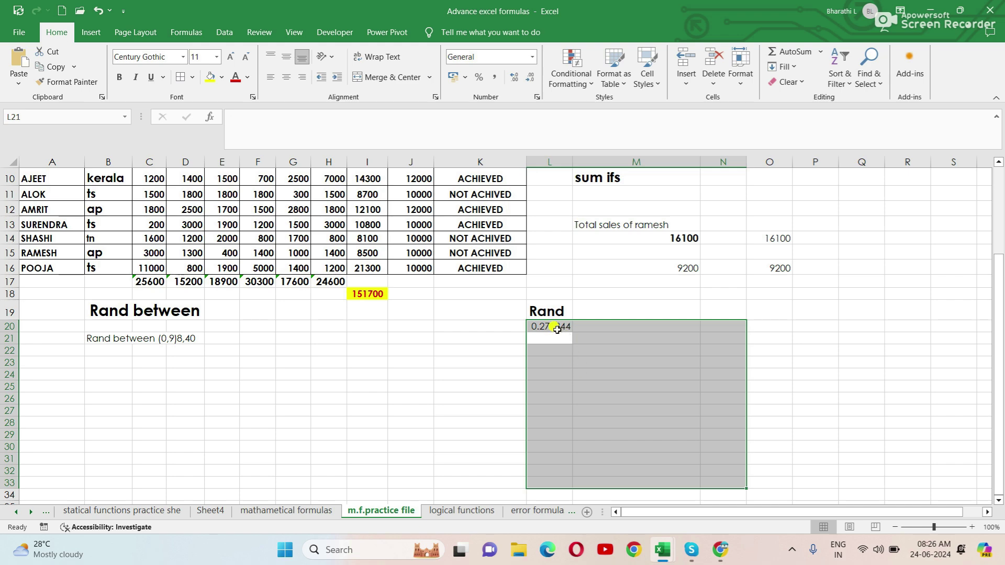
Step: Fill the L20 RAND formula down to row 31 and across into column M
click(559, 329)
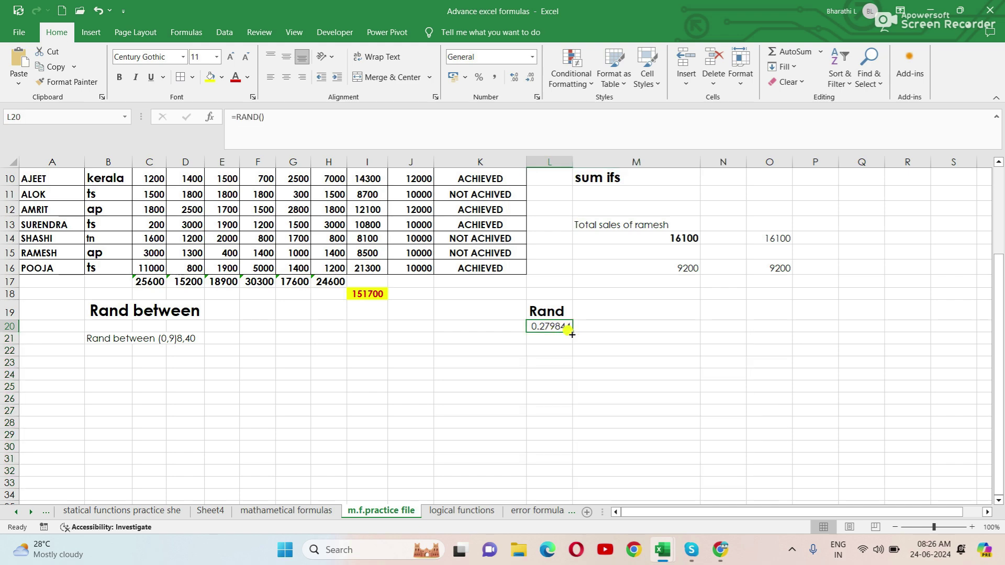
drag(571, 332, 578, 468)
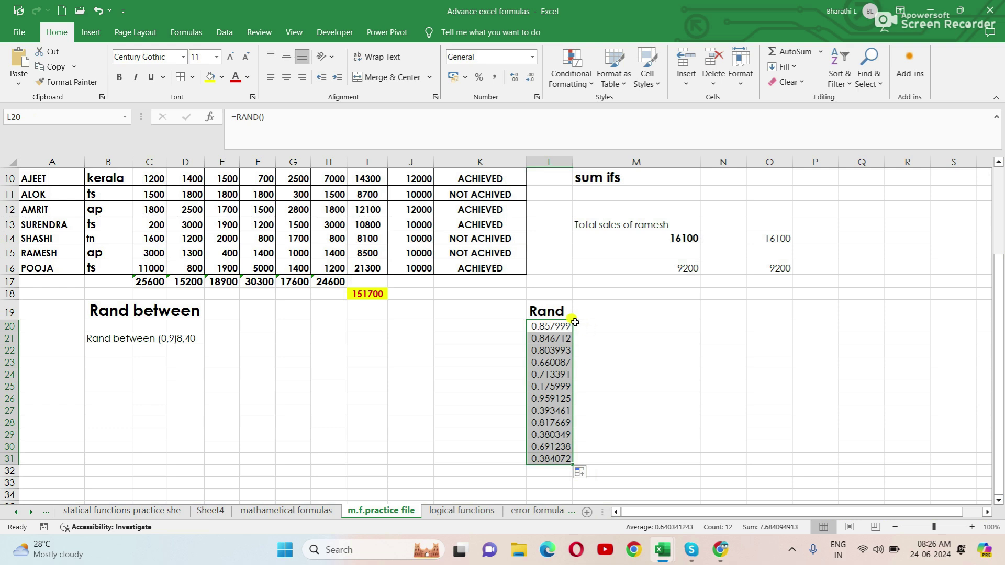
click(629, 362)
click(555, 327)
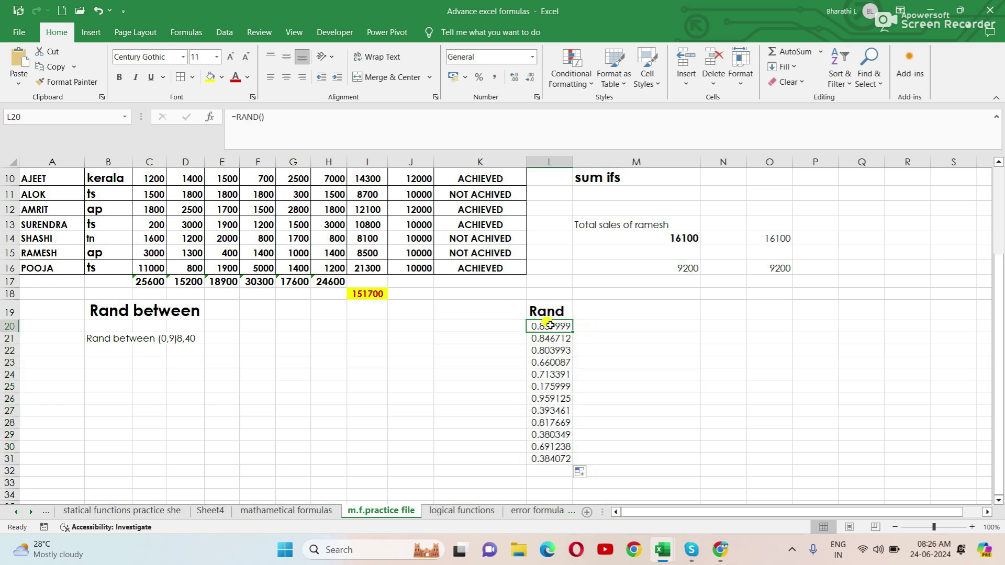
mouse_move(570, 335)
mouse_down()
mouse_move(663, 346)
mouse_move(701, 335)
mouse_move(686, 463)
mouse_up()
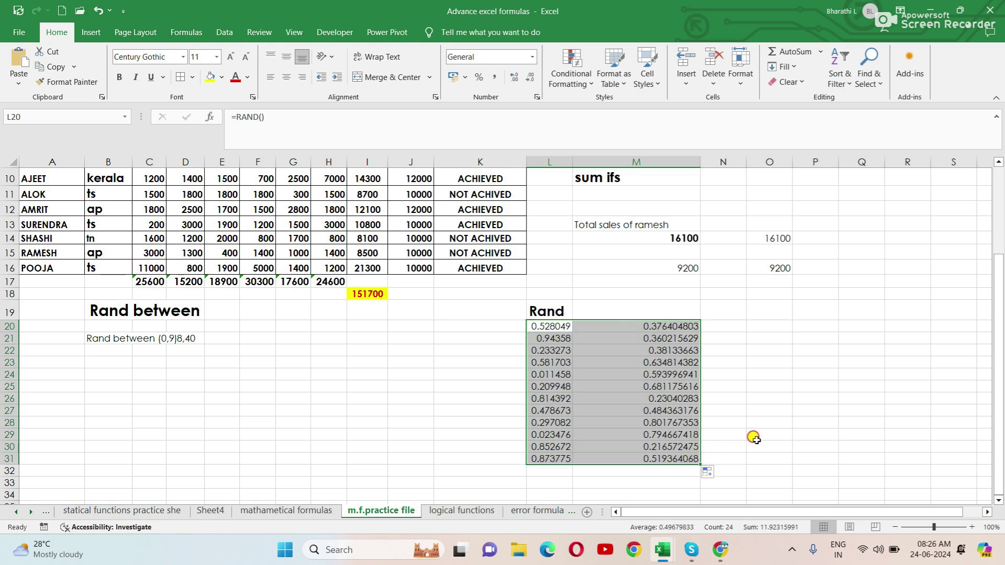
click(726, 426)
click(682, 399)
click(548, 327)
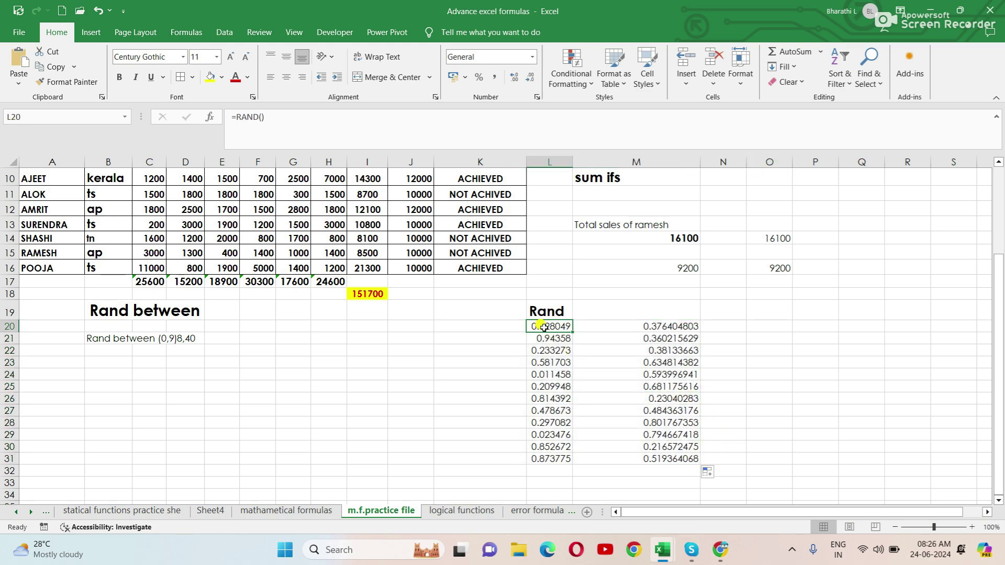
click(661, 314)
click(733, 325)
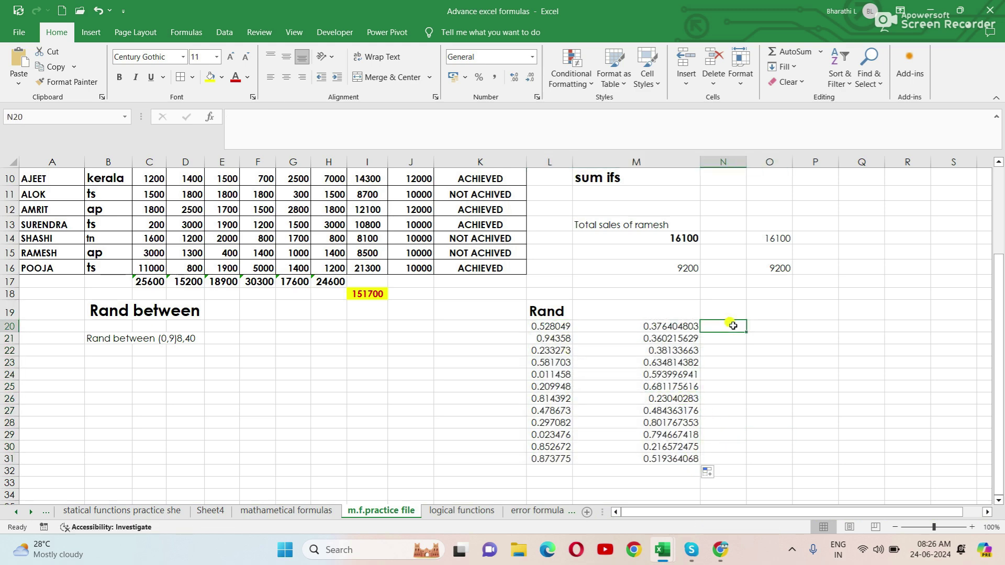
Step: Cancel the formula started in N20 and enter =RAND() in O20 instead
text(=)
key(Escape)
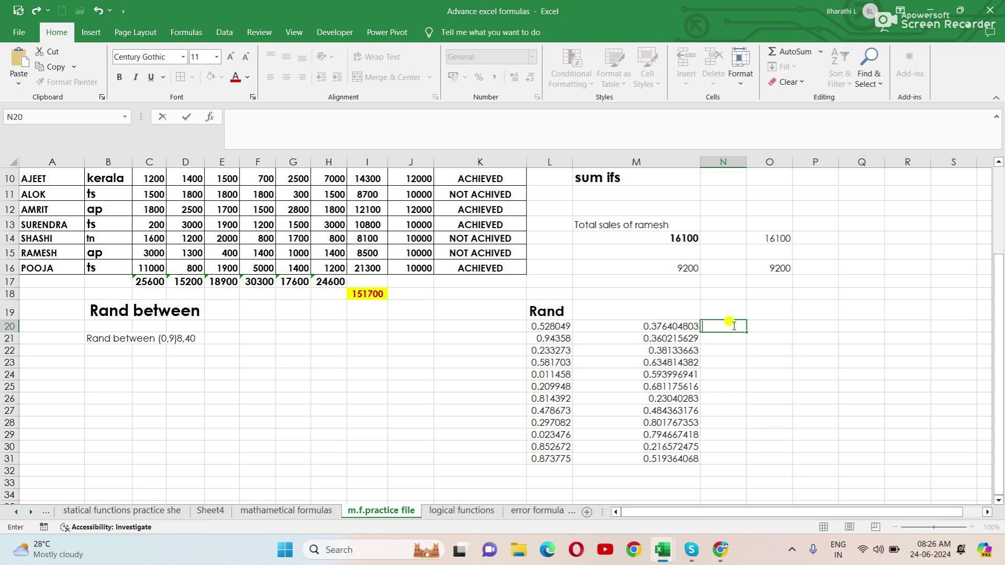
mouse_move(771, 326)
mouse_down()
mouse_move(774, 339)
mouse_move(899, 422)
mouse_up()
click(765, 324)
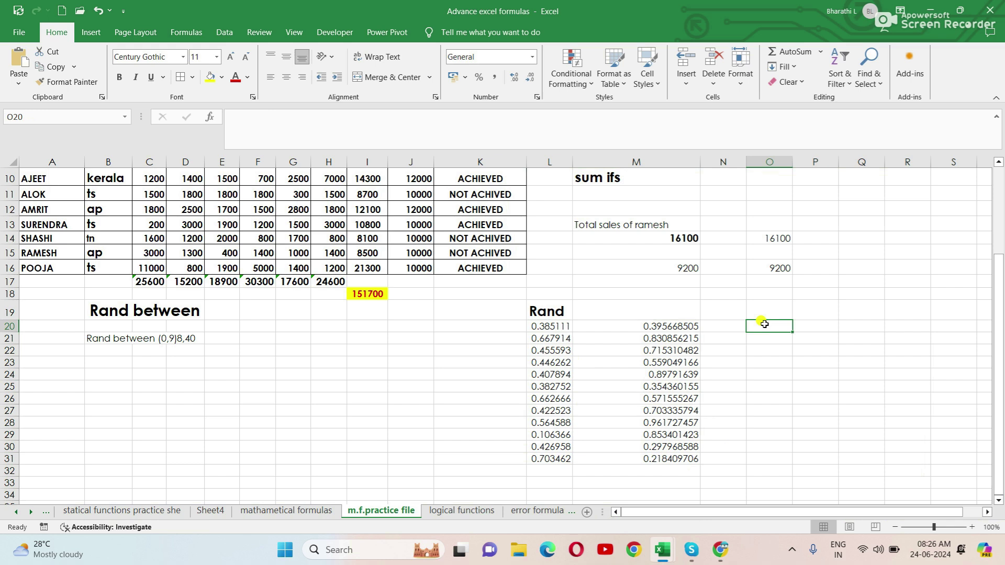
text(=ra)
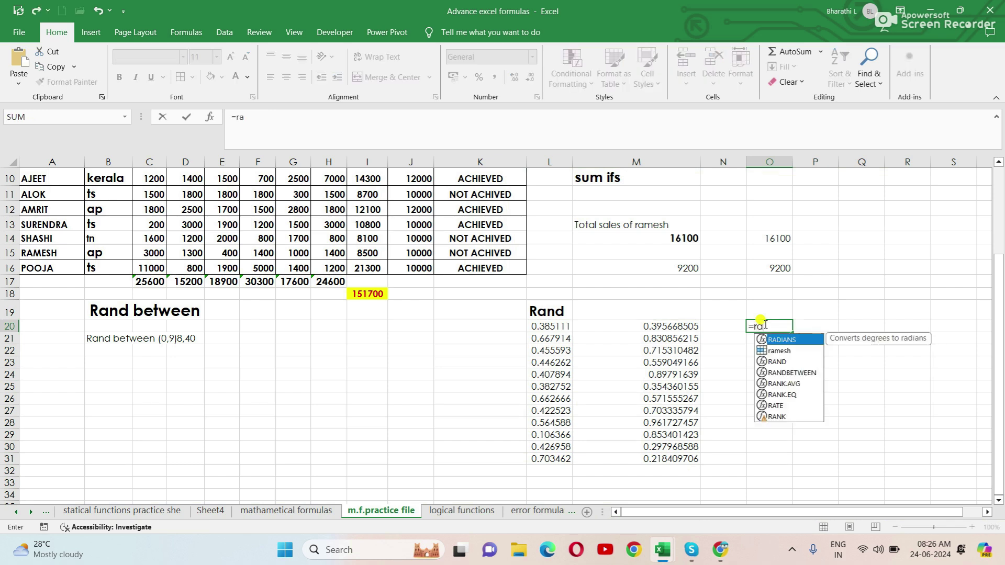
double_click(778, 361)
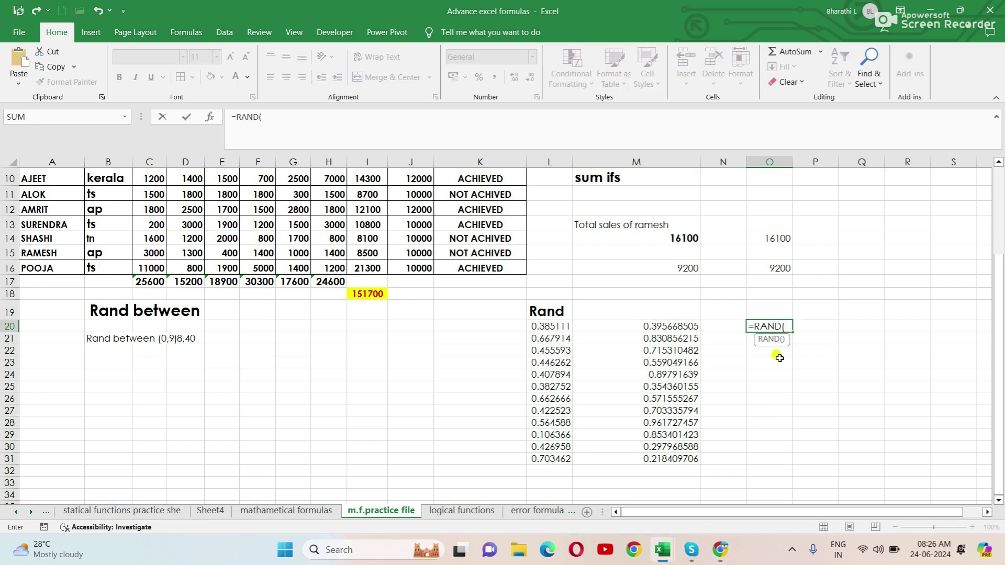
text())
key(Return)
Step: Recheck the O20 RAND result of 0.879941, then go to the mathematical formulas sheet
click(775, 325)
click(783, 348)
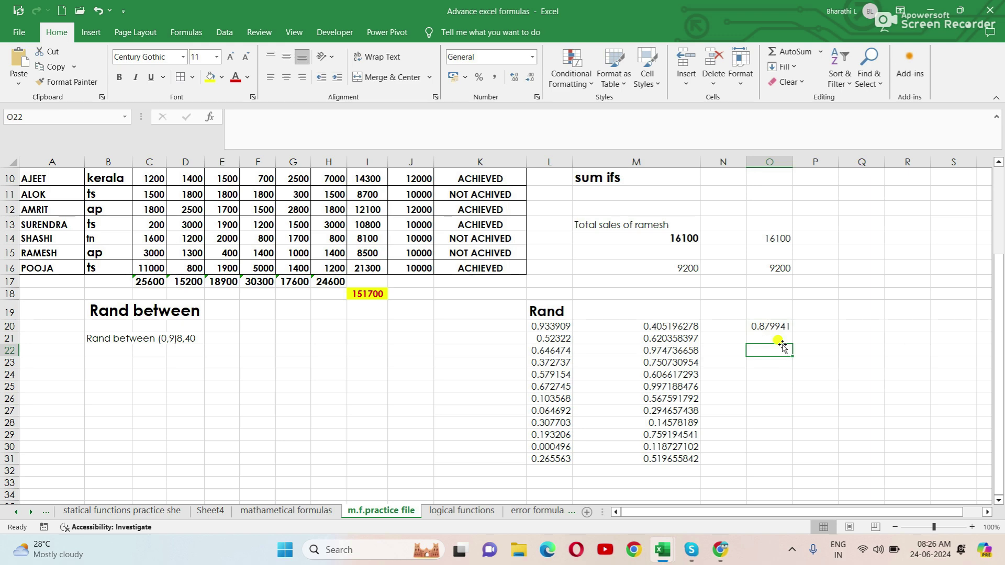
click(809, 350)
click(861, 338)
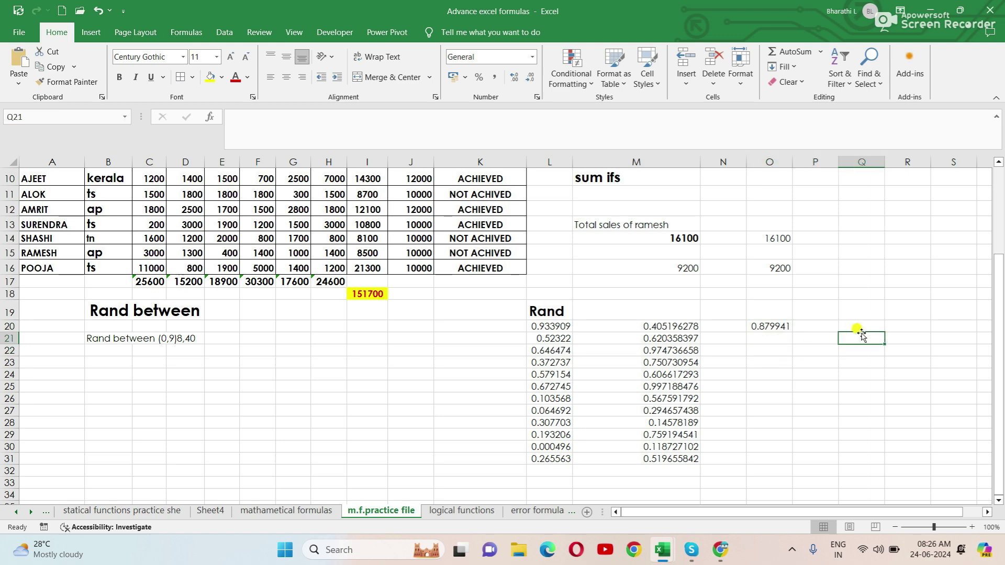
click(779, 325)
click(768, 350)
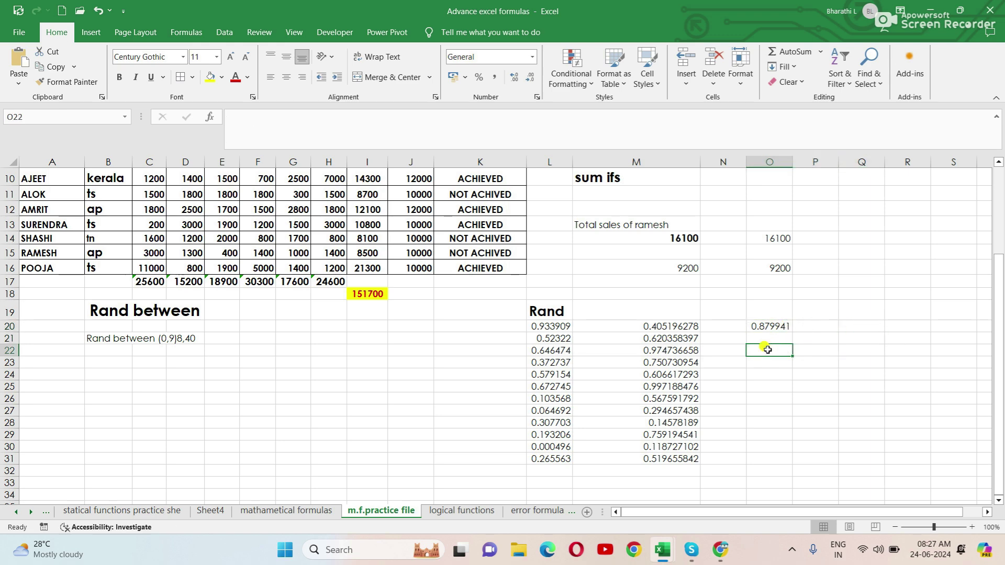
key(ctrl+Page_Up)
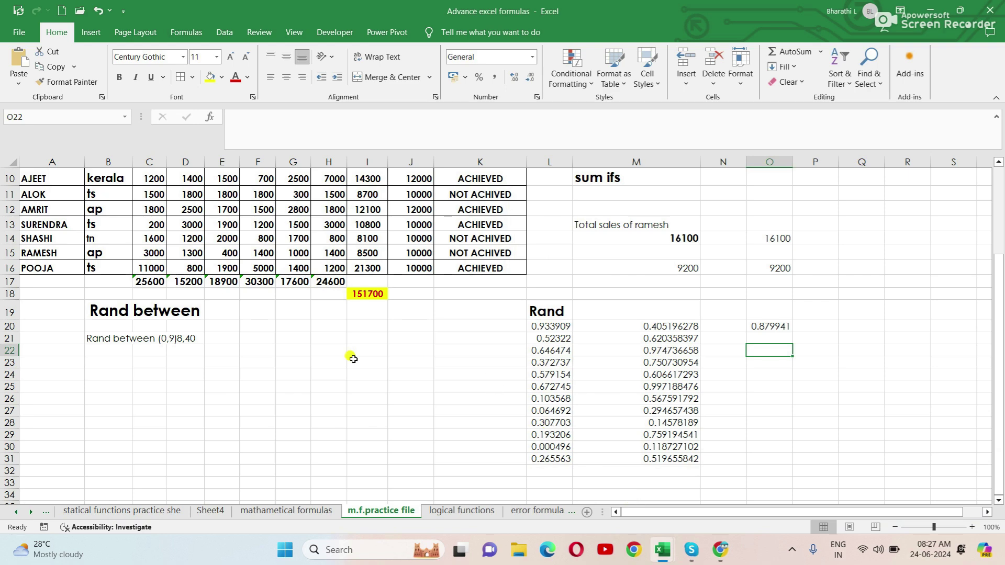
click(283, 361)
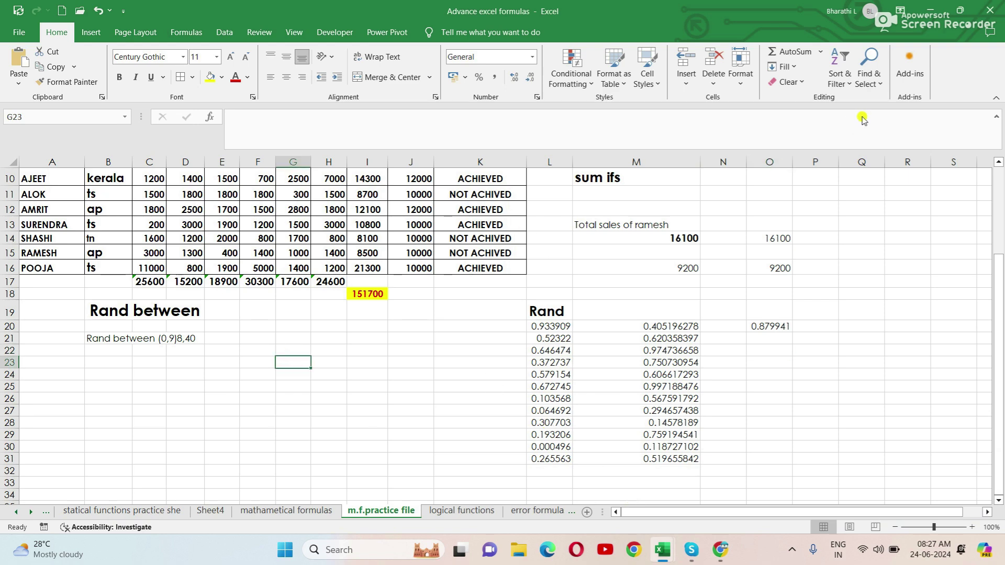
Step: Enter =RANDBETWEEN(0,9) in cell B24 below the Rand between note
scroll(95, 377, down, 2)
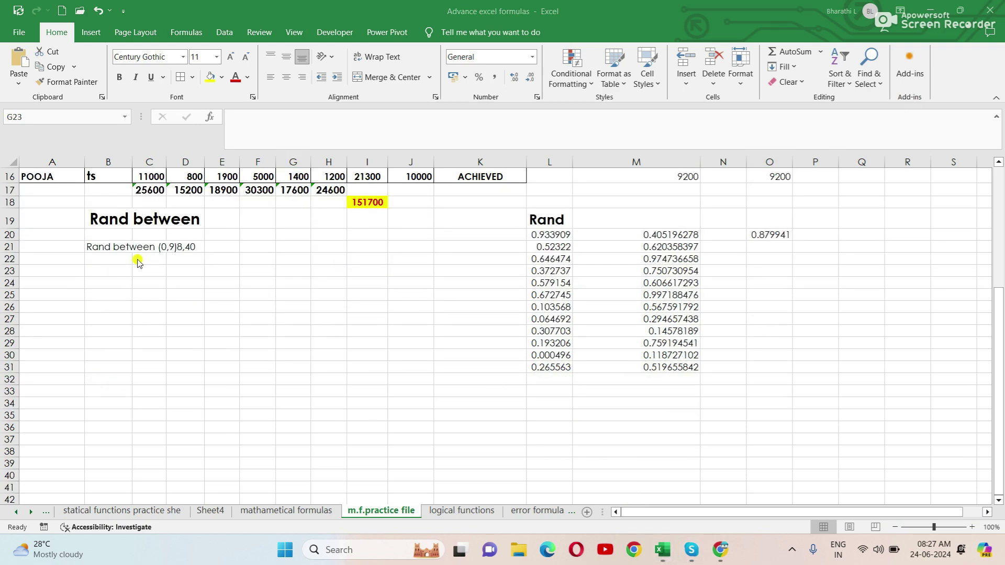
click(113, 247)
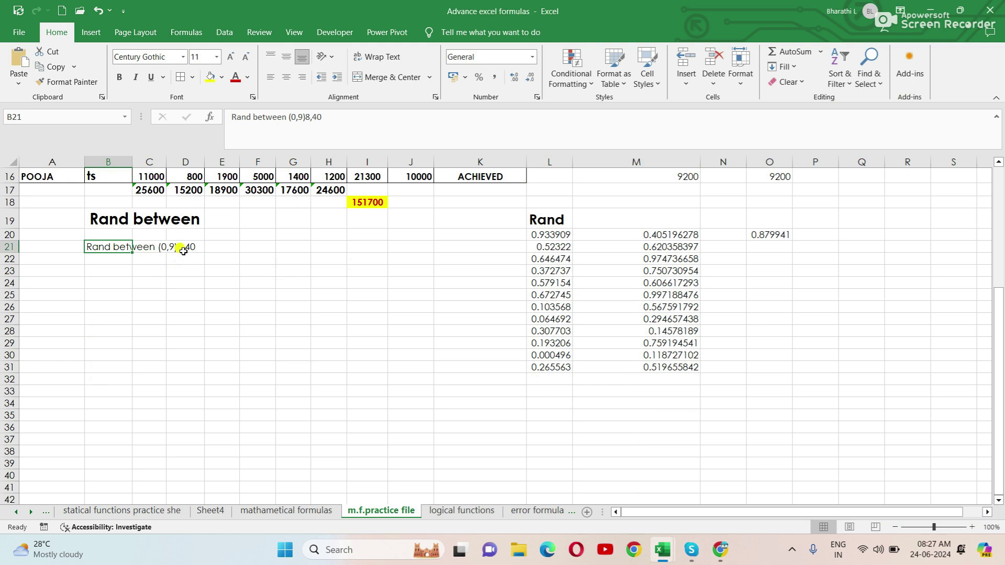
click(177, 281)
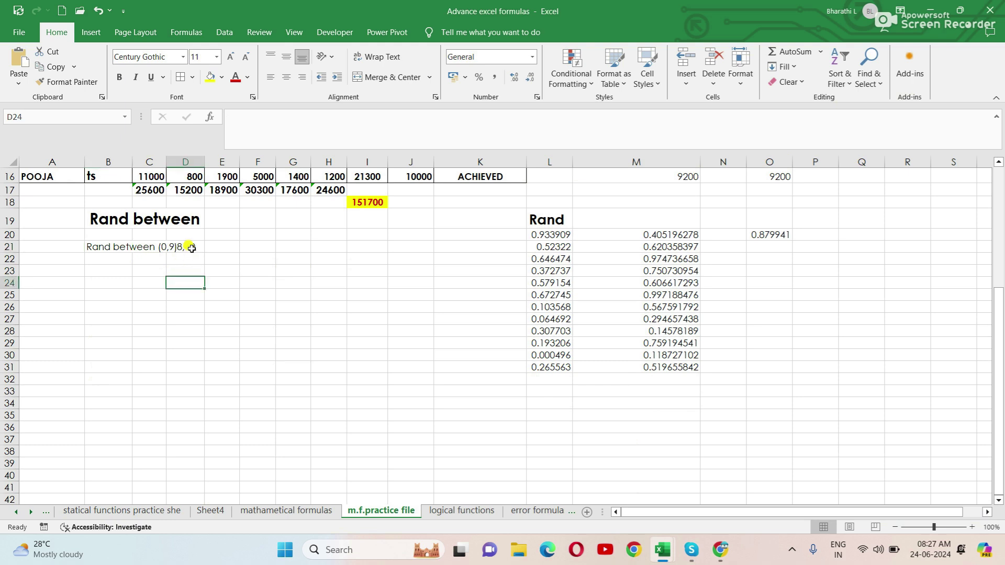
click(96, 282)
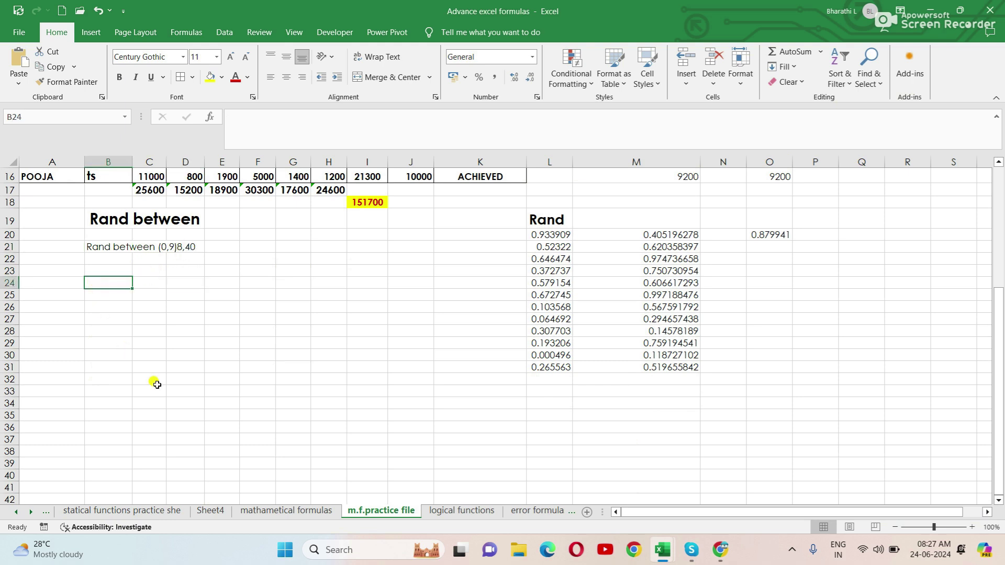
text(=ra)
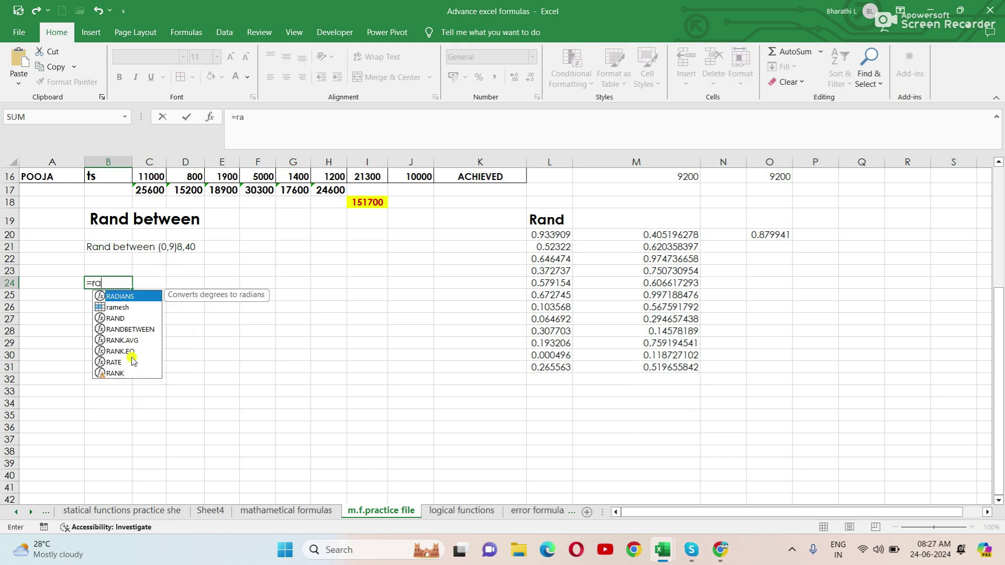
double_click(120, 329)
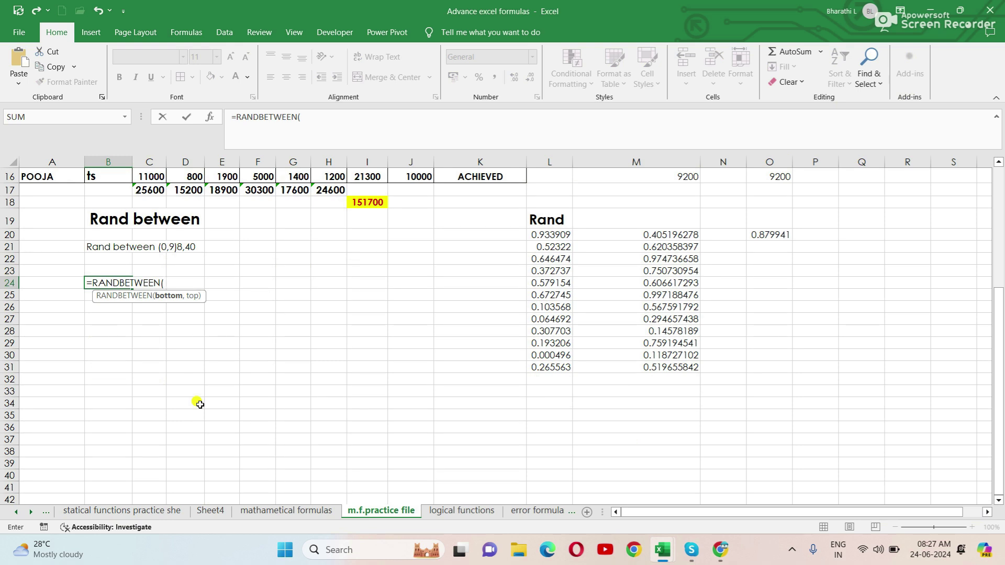
text(0,)
text(9)
text())
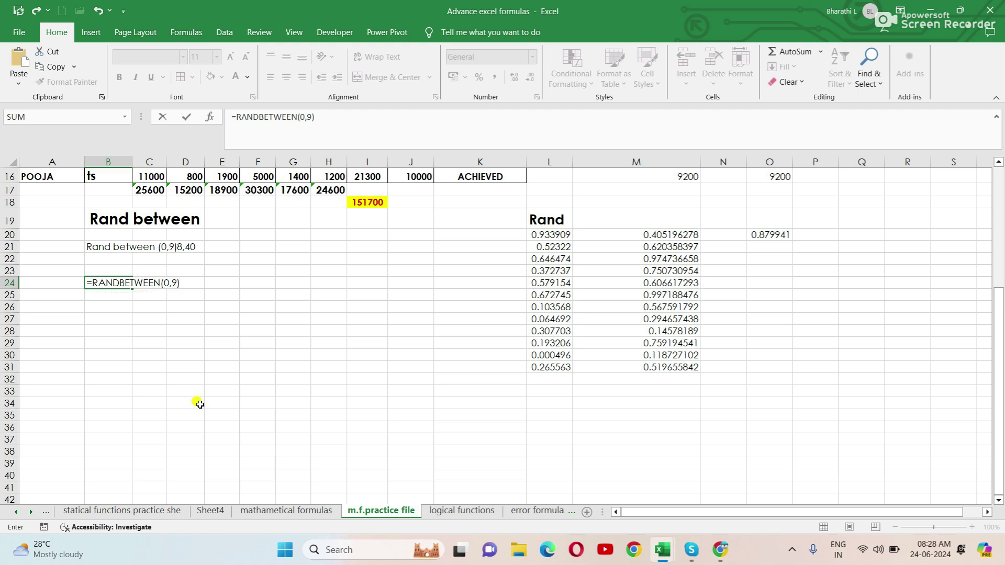
key(Return)
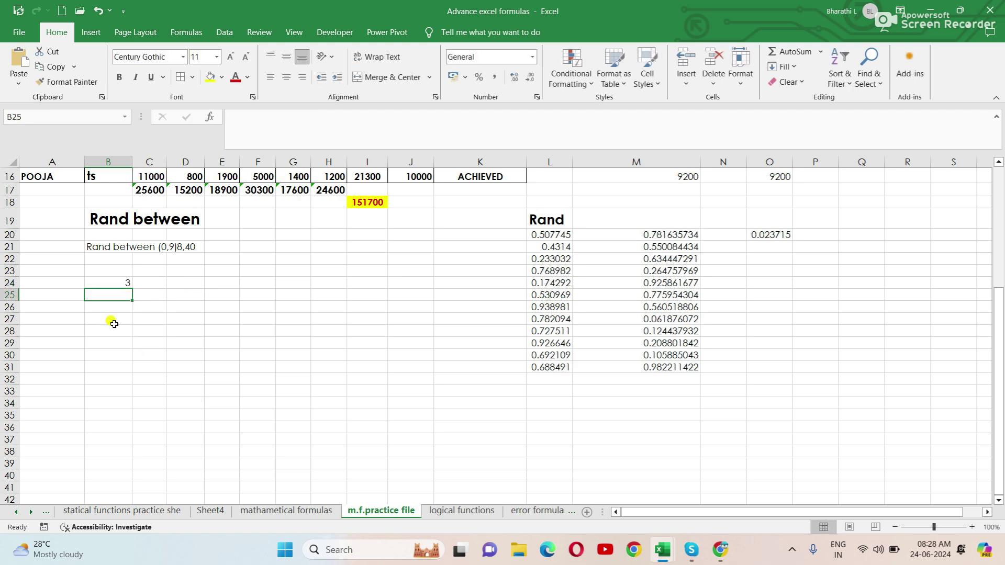
Step: Fill the B24 formula down to B36 and check the random digits in column B
click(112, 283)
drag(129, 289, 121, 431)
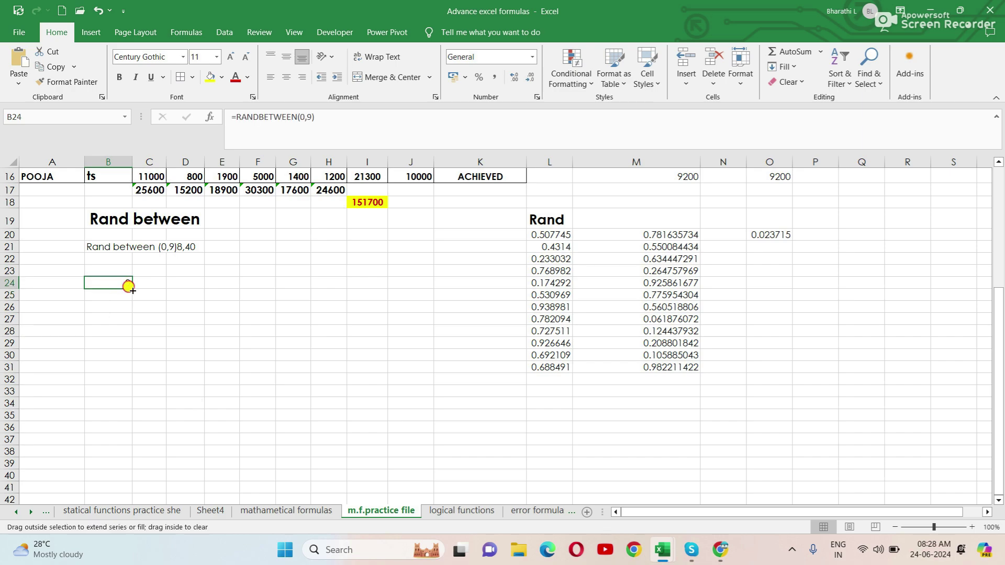
click(197, 435)
click(106, 280)
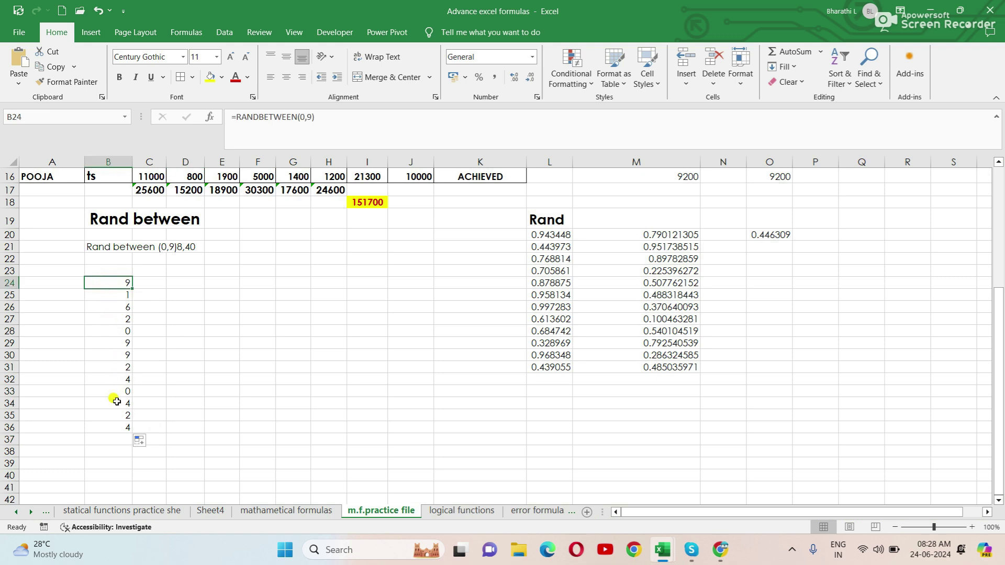
click(119, 427)
click(115, 393)
click(126, 320)
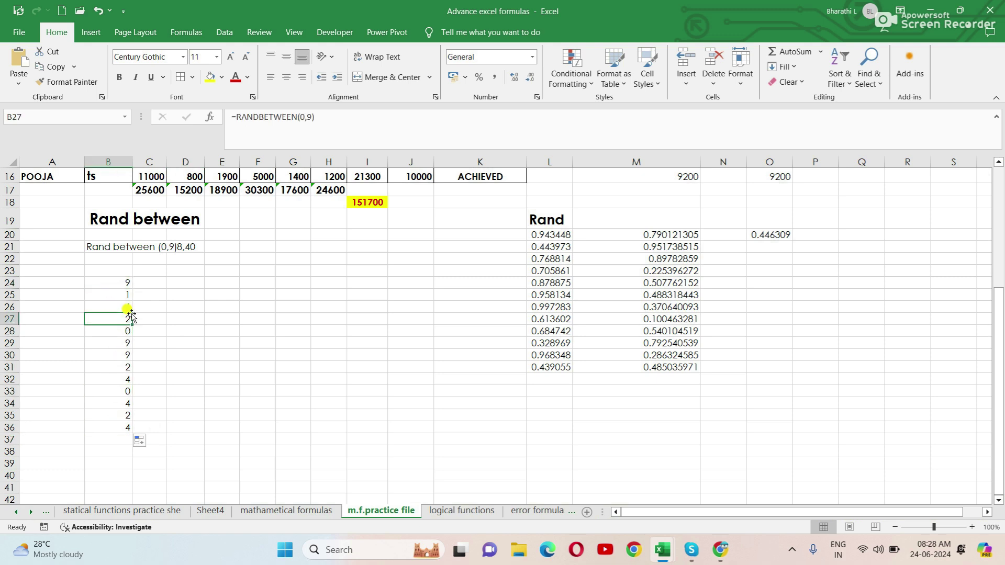
click(174, 284)
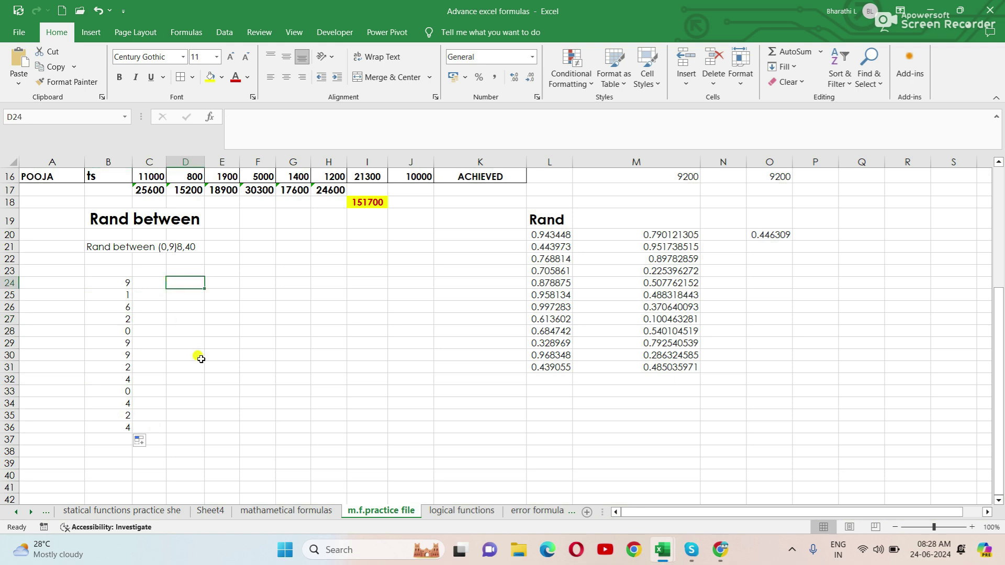
Step: Enter =RANDBETWEEN(8,40) in D24 and fill it down to D39
text(=ran)
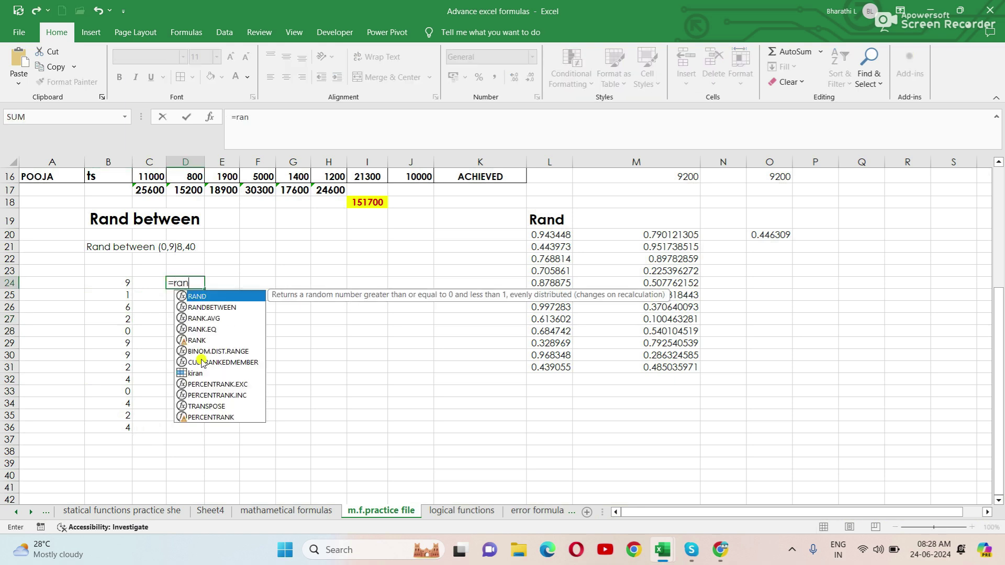
double_click(198, 309)
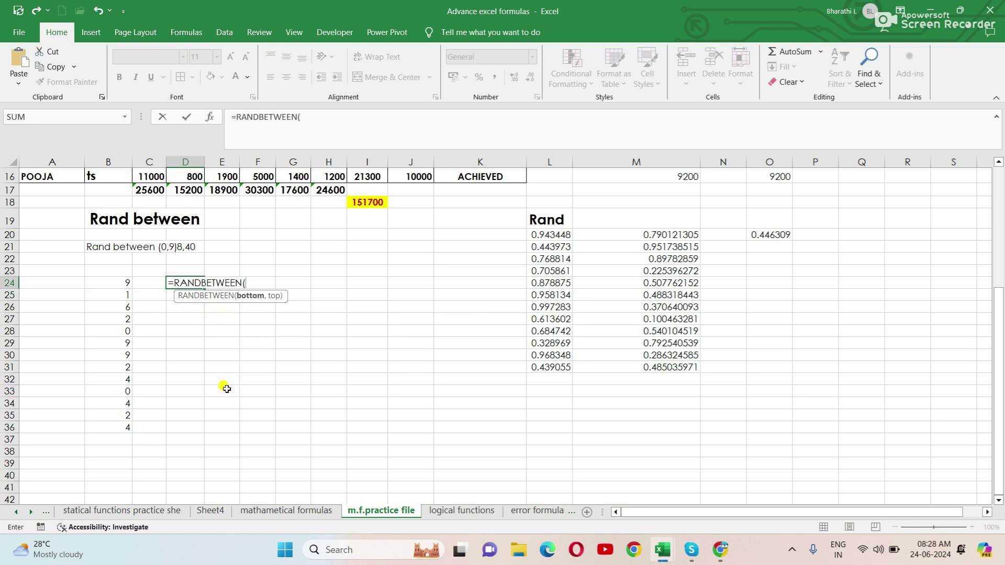
text(8,)
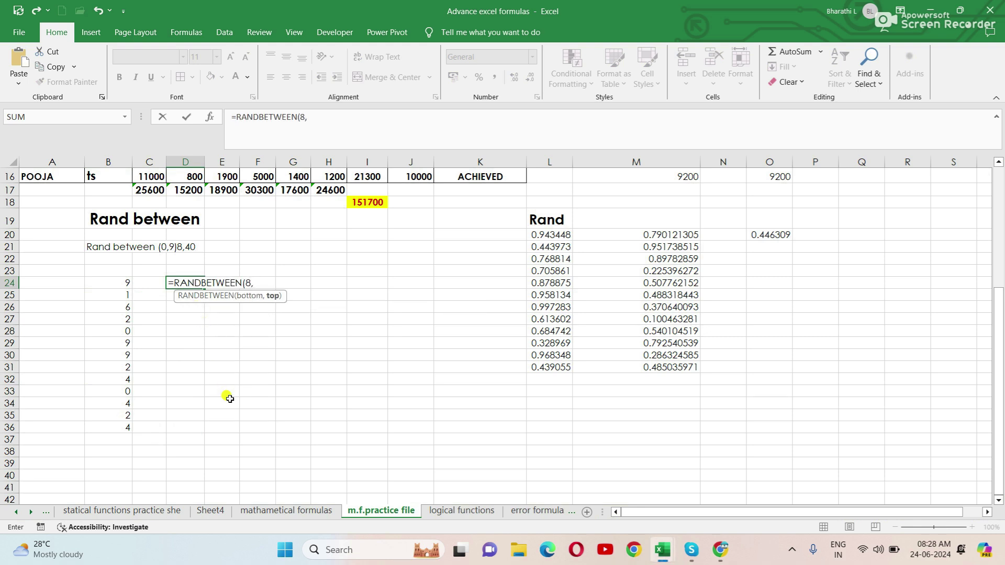
text(4)
text(0)
text())
key(Return)
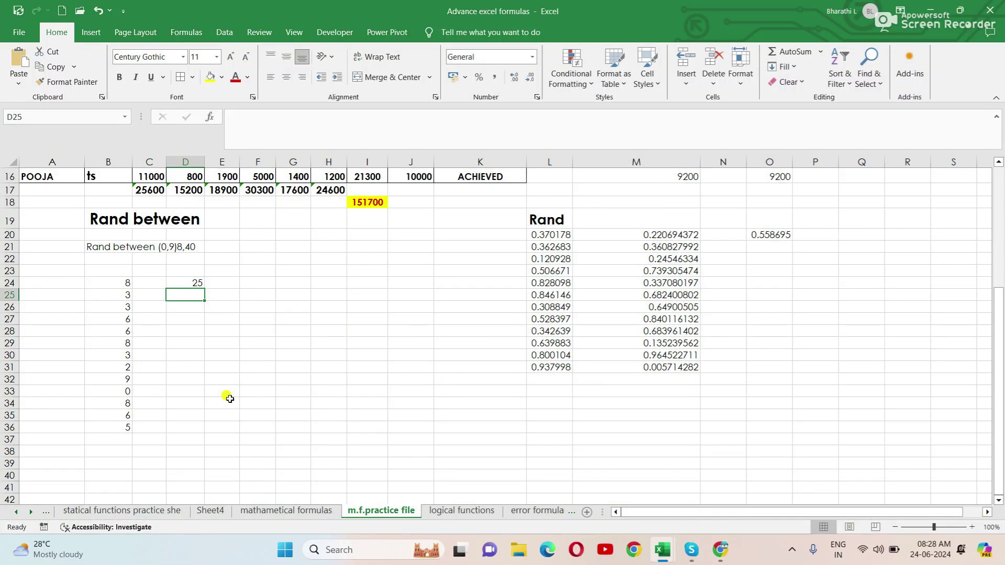
click(197, 285)
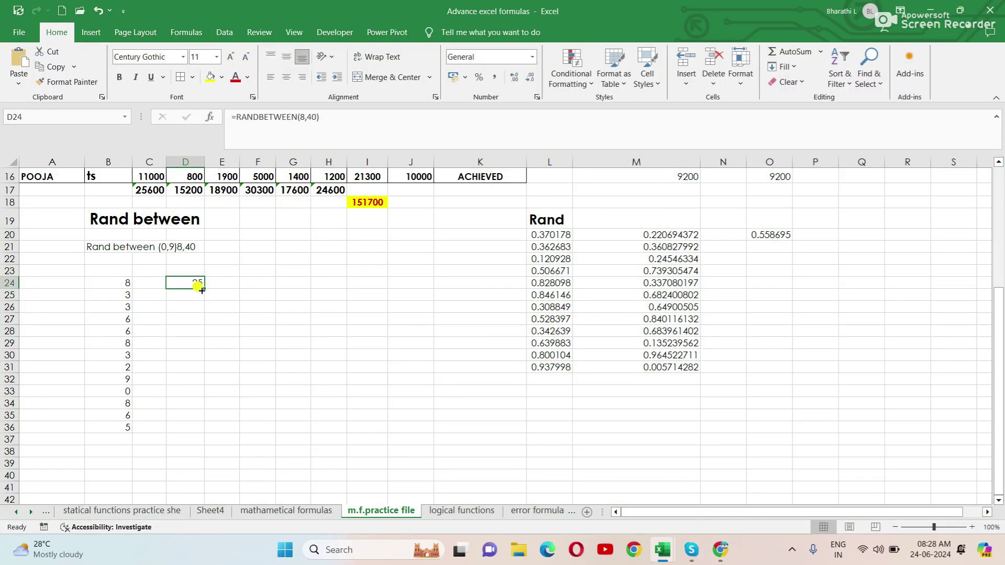
drag(205, 289, 203, 465)
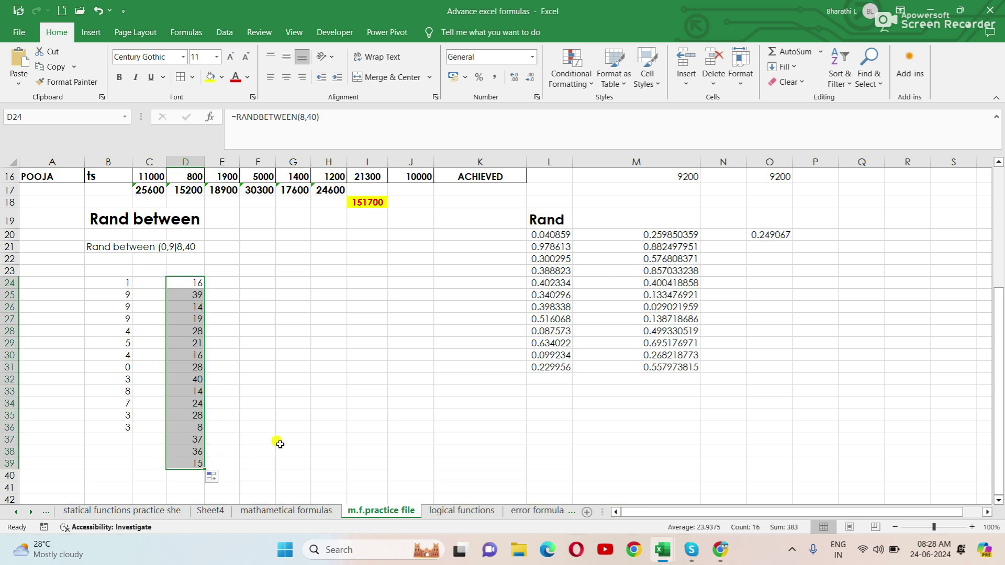
Step: Inspect the random values in column D, then switch to the mathematical formulas sheet
click(276, 442)
click(194, 296)
click(195, 308)
click(196, 331)
click(197, 341)
click(197, 379)
click(197, 440)
click(286, 511)
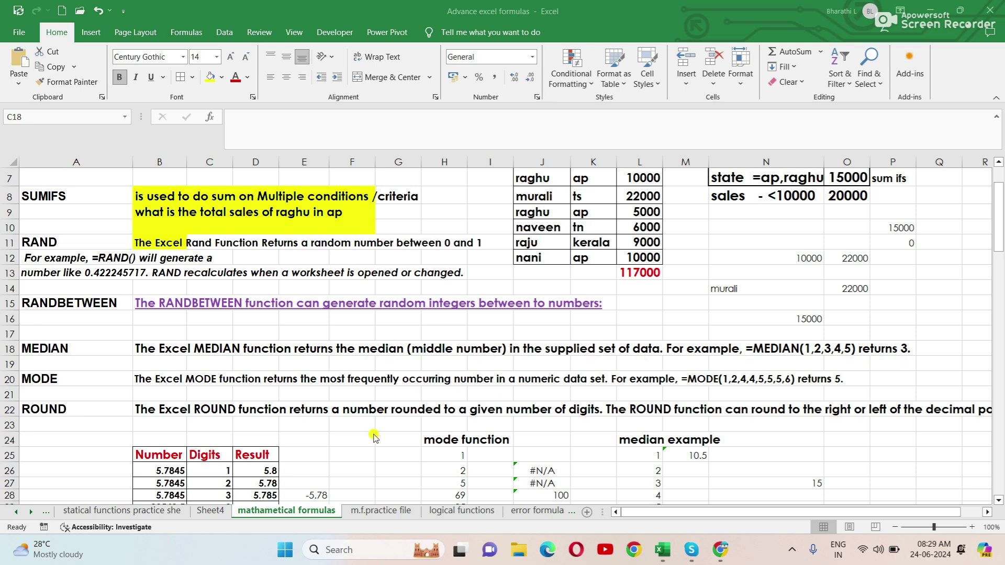
scroll(374, 437, down, 1)
scroll(373, 437, down, 1)
scroll(374, 437, up, 1)
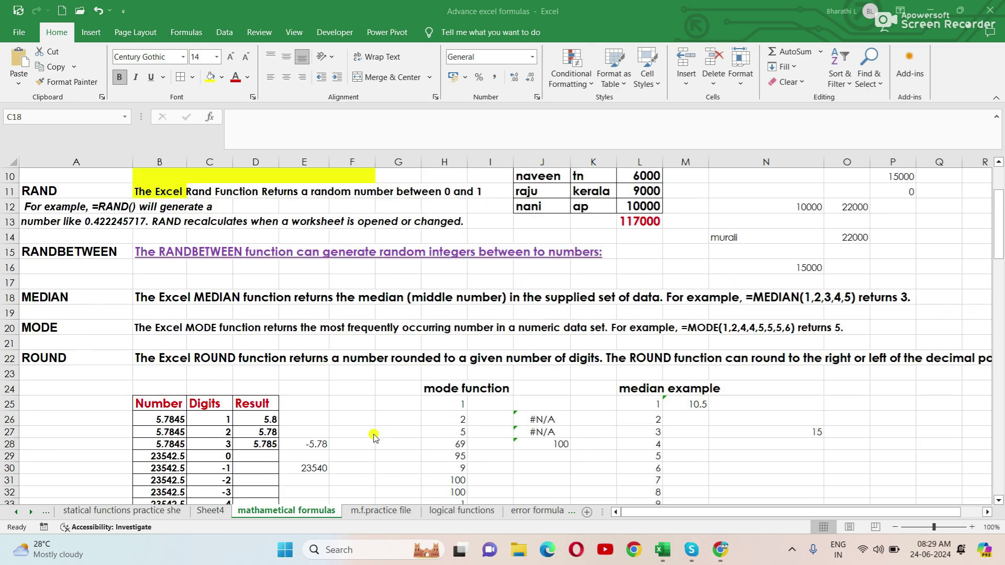
scroll(374, 437, down, 2)
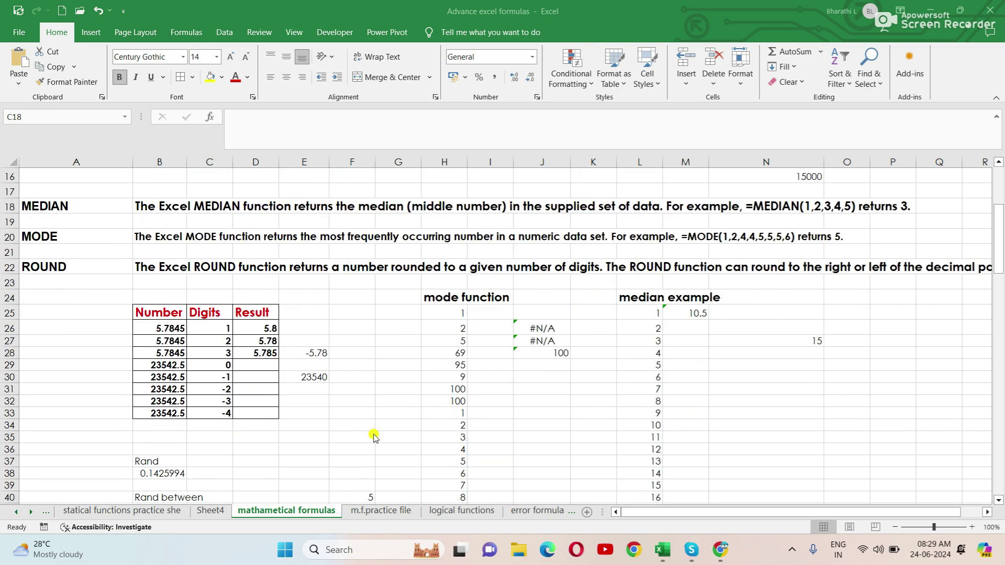
scroll(374, 438, down, 1)
scroll(373, 438, down, 1)
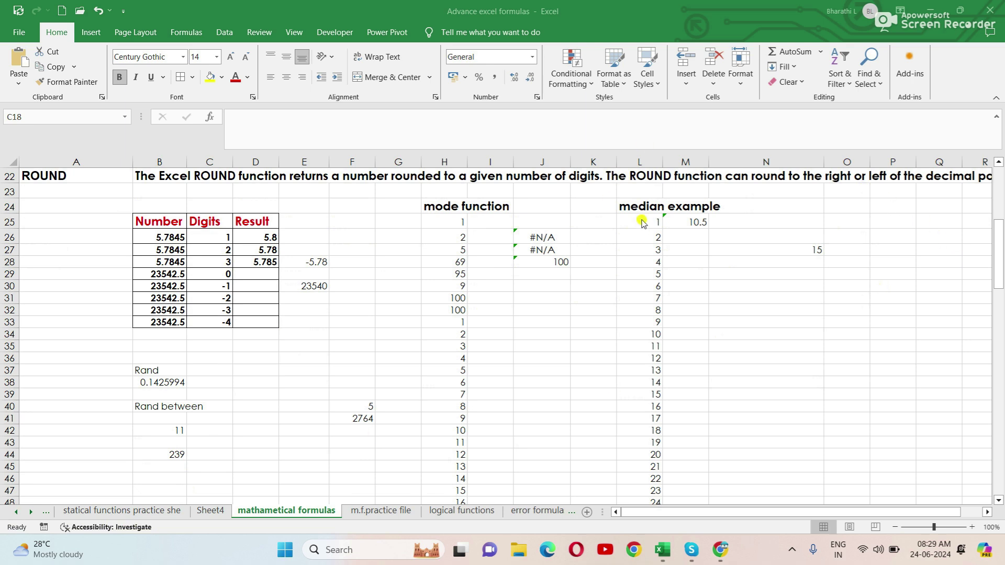
scroll(642, 222, down, 4)
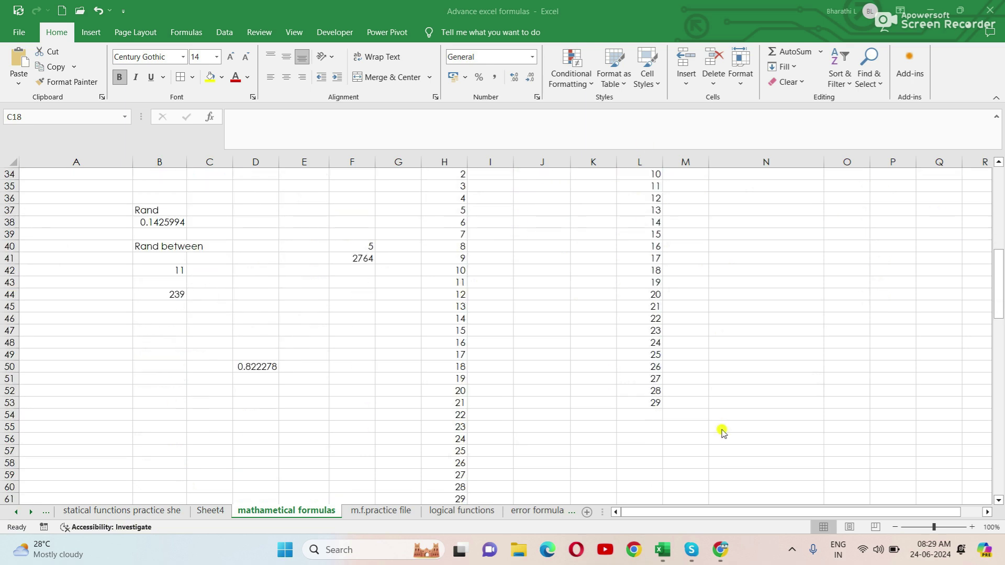
Step: Enter =MEDIAN(L25:L53) in N29, returning 15 for the example numbers 1 to 29
scroll(687, 413, up, 1)
scroll(686, 414, up, 3)
scroll(687, 416, up, 2)
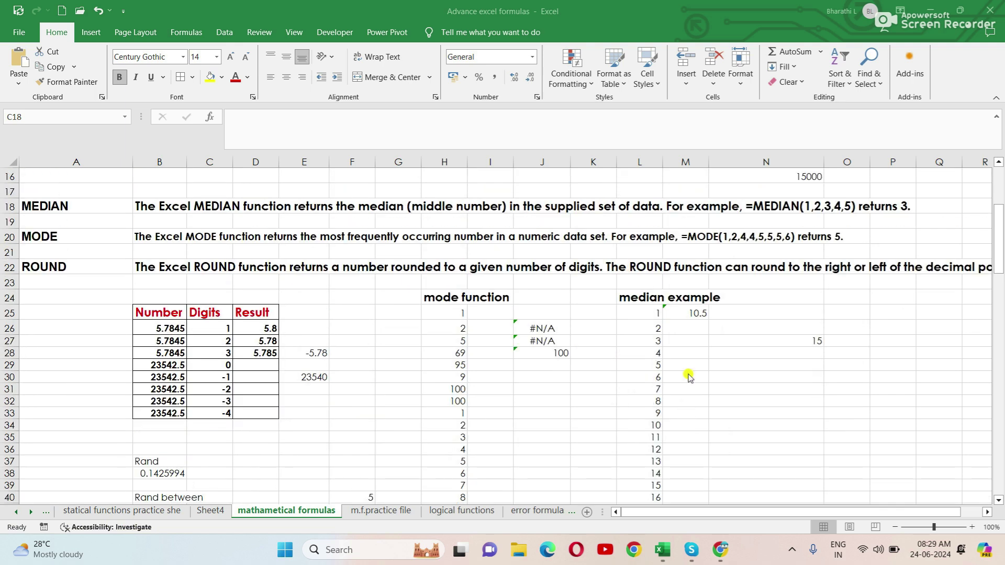
click(733, 339)
click(730, 367)
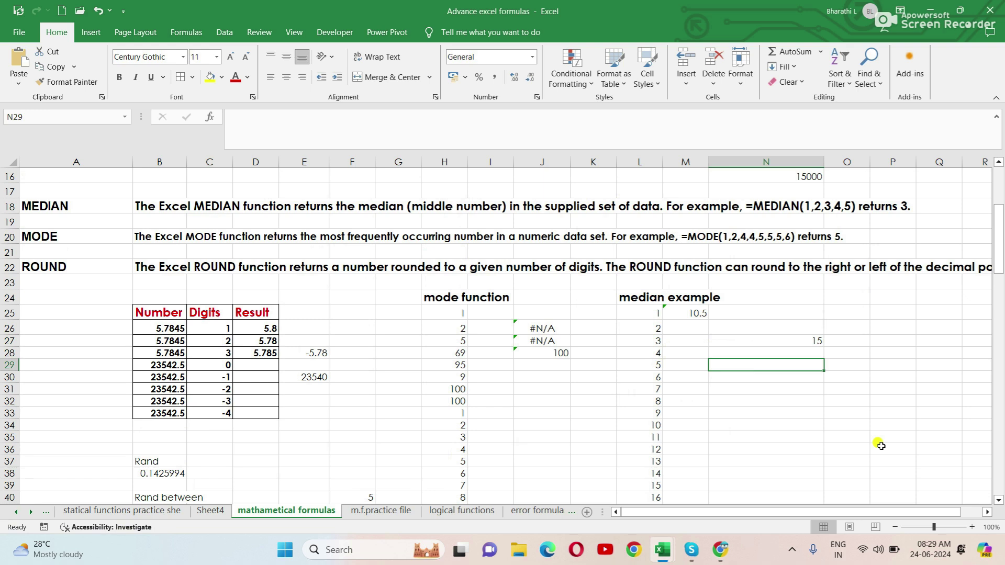
text(=me)
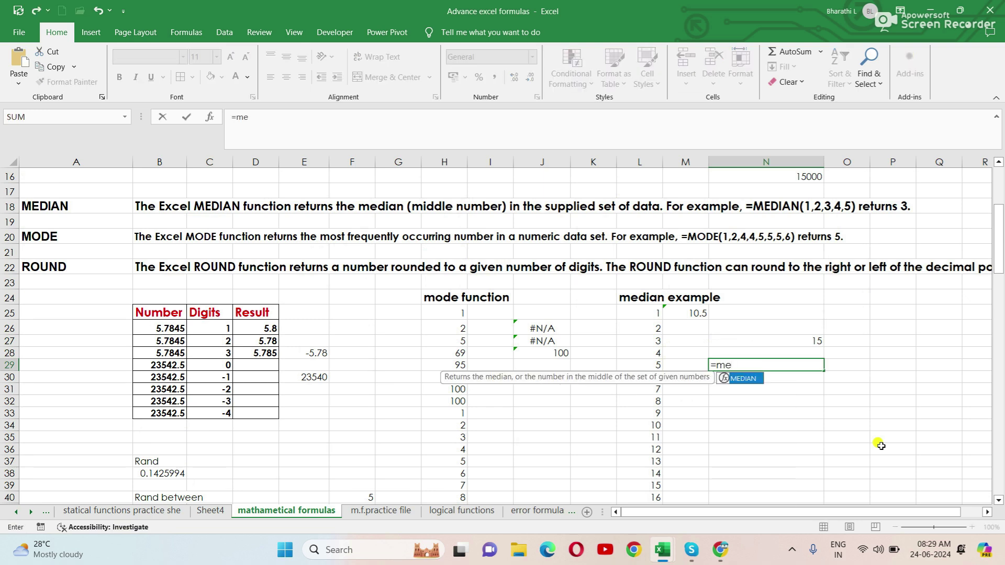
double_click(739, 378)
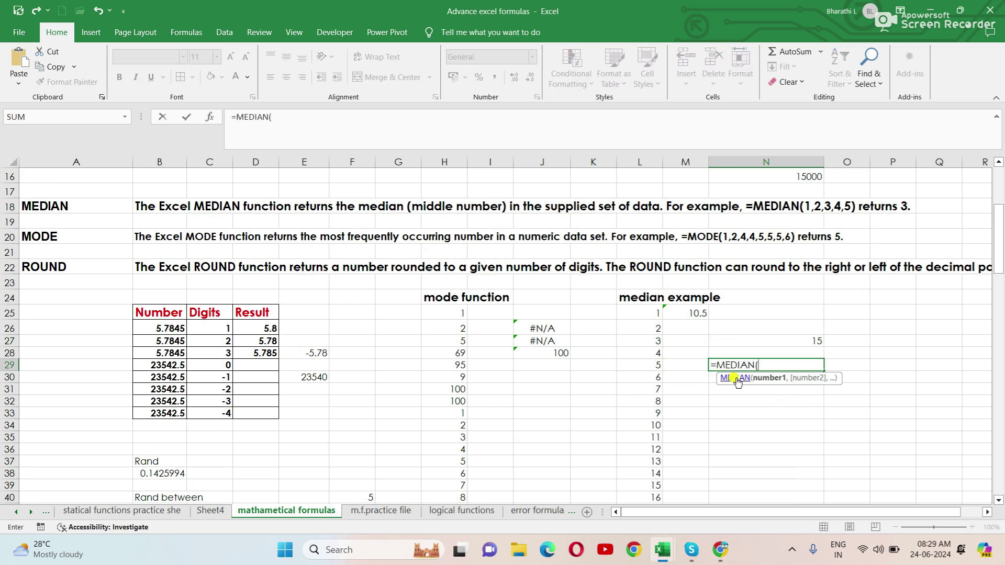
mouse_move(636, 313)
mouse_down()
mouse_move(657, 449)
mouse_move(640, 508)
mouse_move(638, 487)
mouse_up()
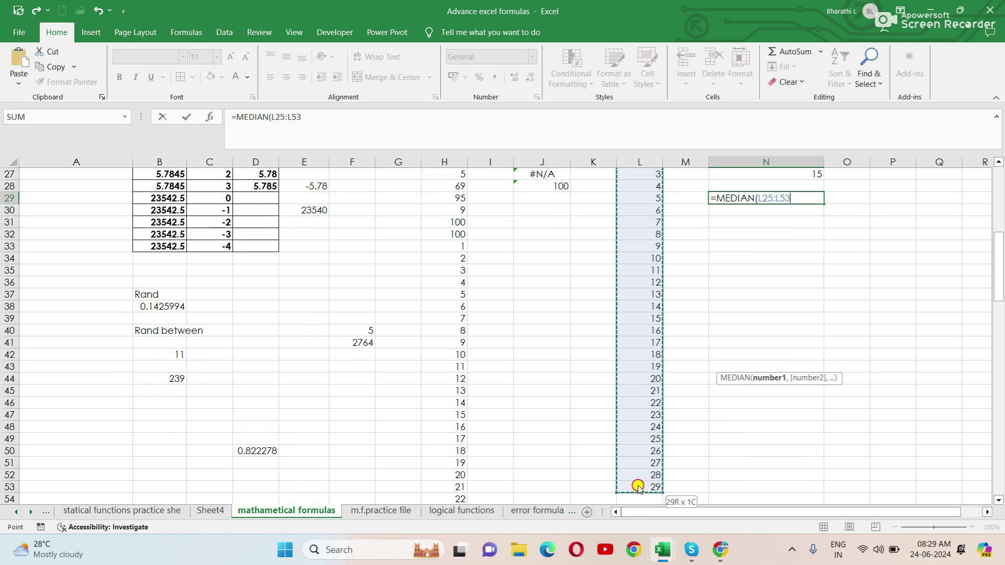
scroll(711, 459, up, 3)
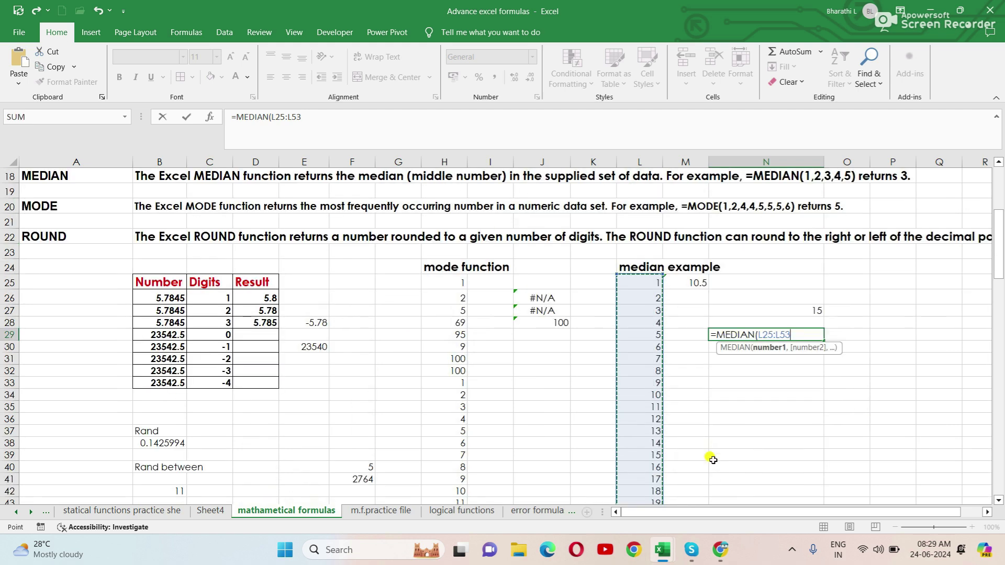
text())
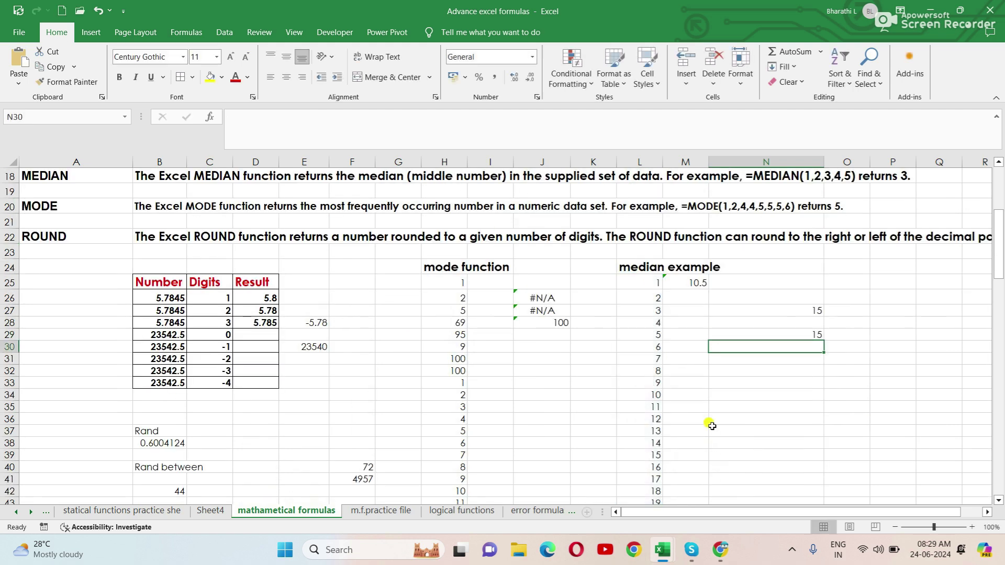
click(804, 336)
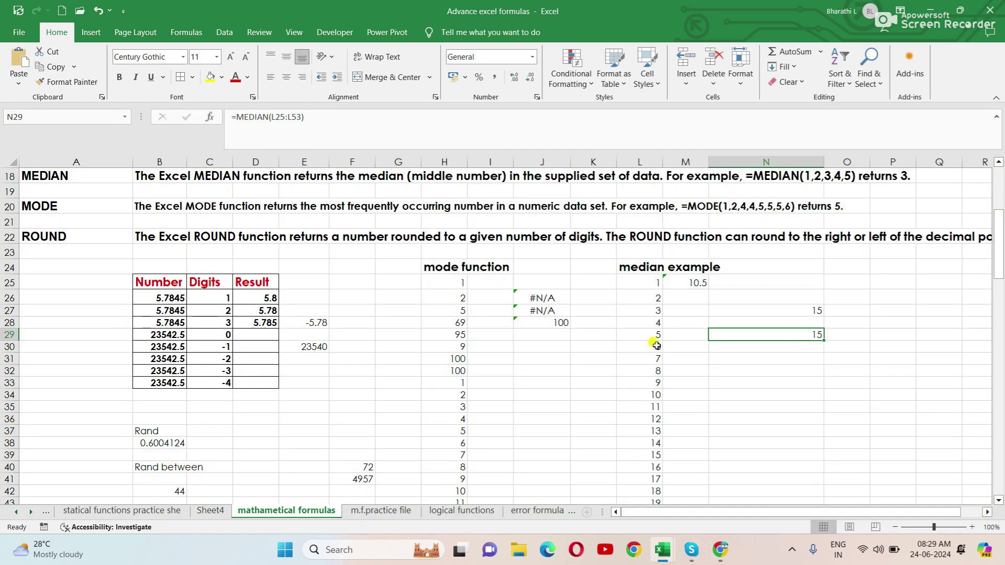
Step: On the m.f.practice file sheet, enter =MEDIAN(I4:I16) in Q12, returning 11300
click(373, 512)
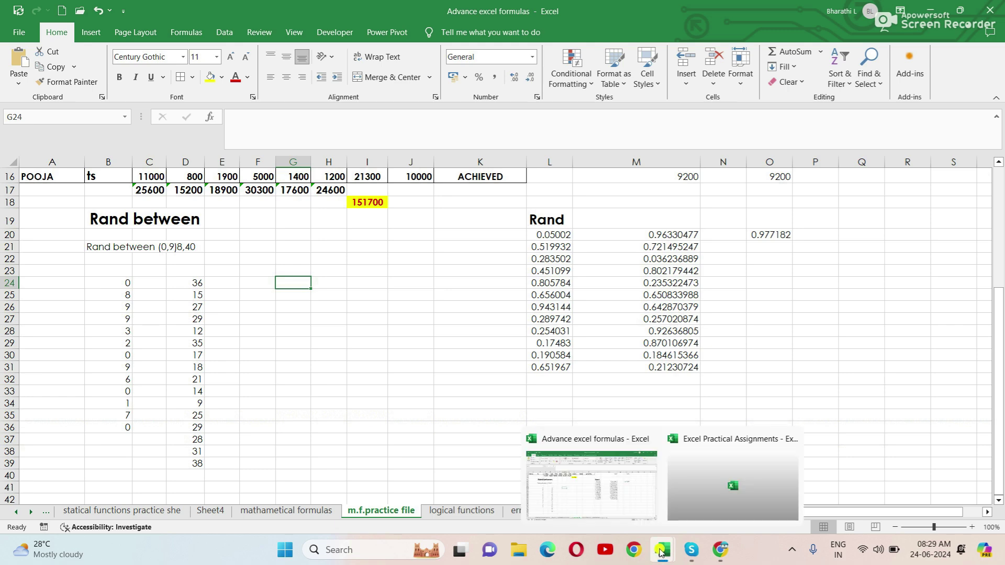
scroll(432, 475, up, 1)
scroll(432, 475, up, 2)
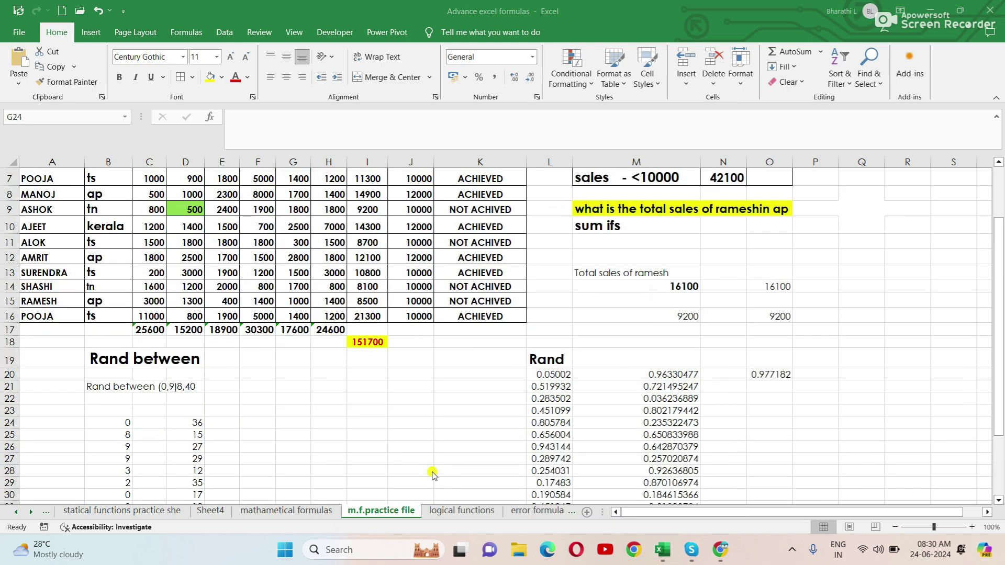
scroll(433, 474, up, 1)
scroll(433, 475, up, 1)
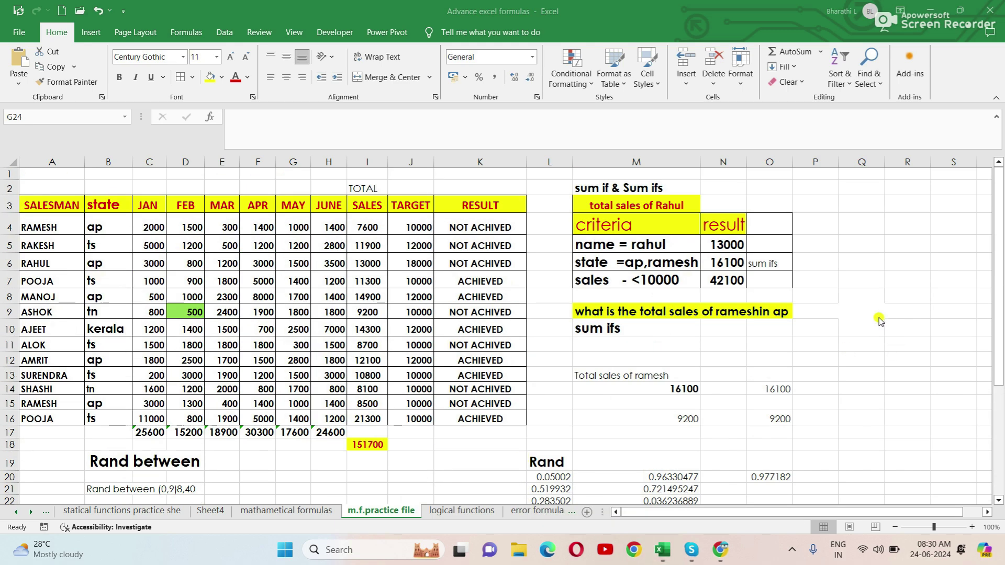
click(862, 360)
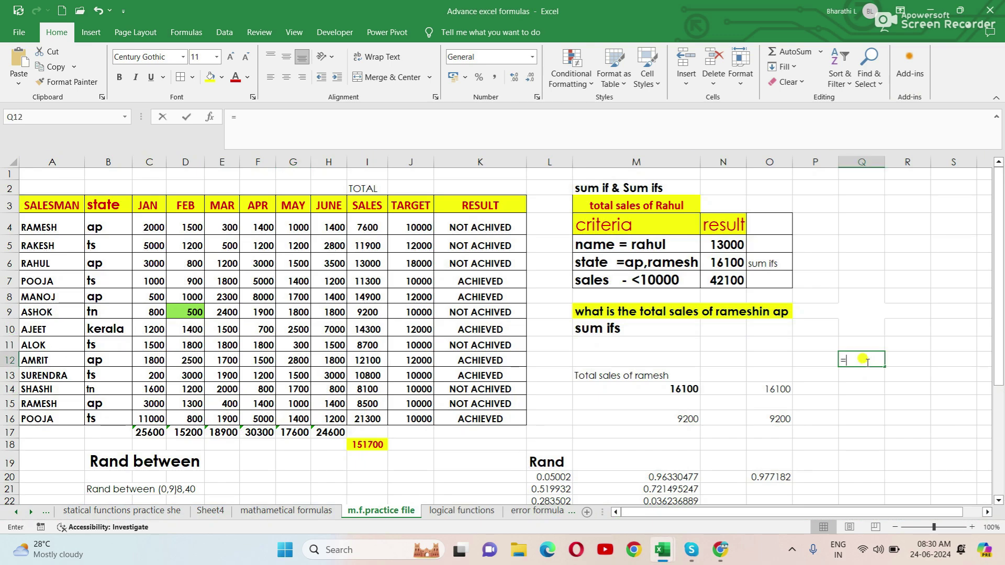
text(=me)
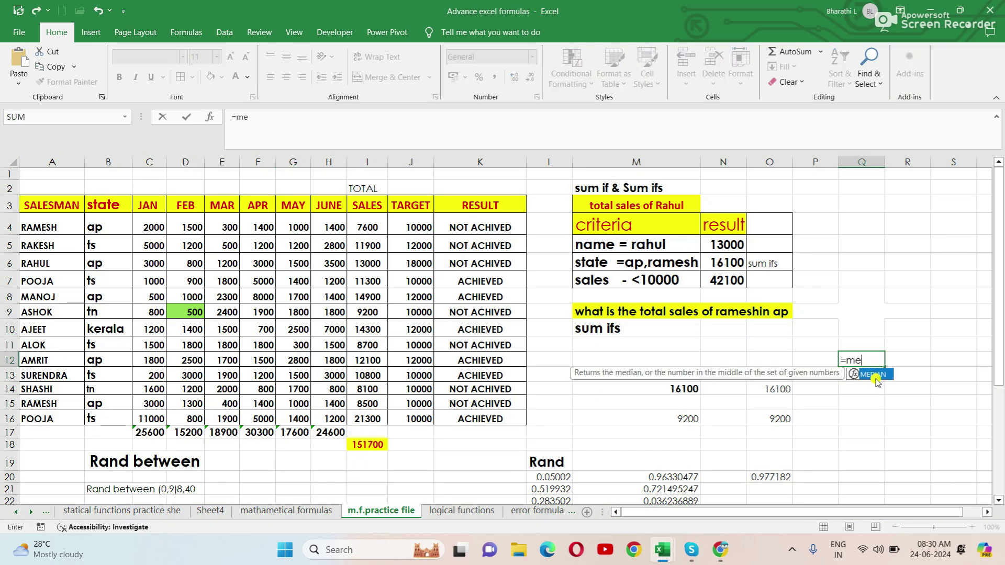
double_click(873, 374)
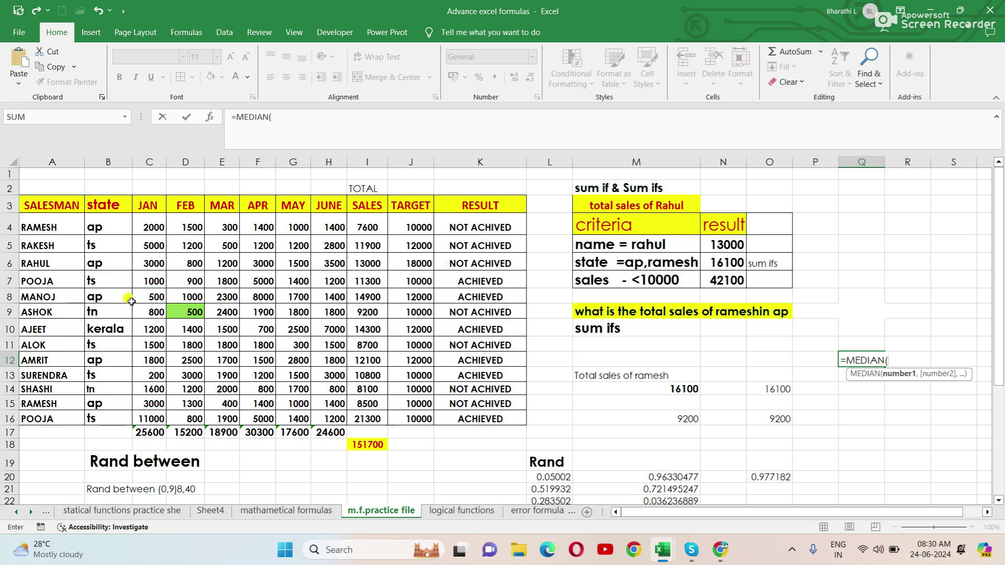
drag(368, 226, 360, 417)
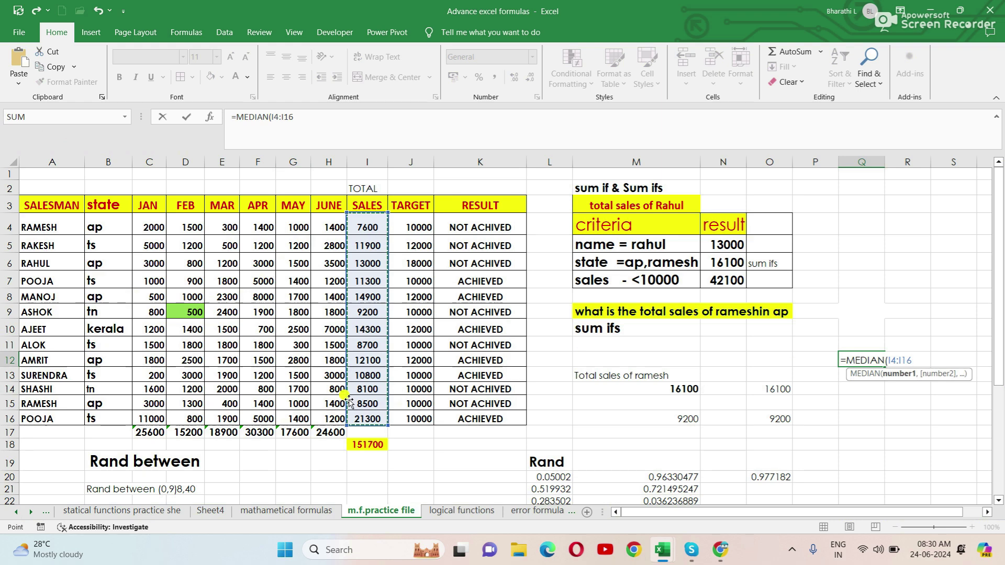
text())
key(ctrl+Return)
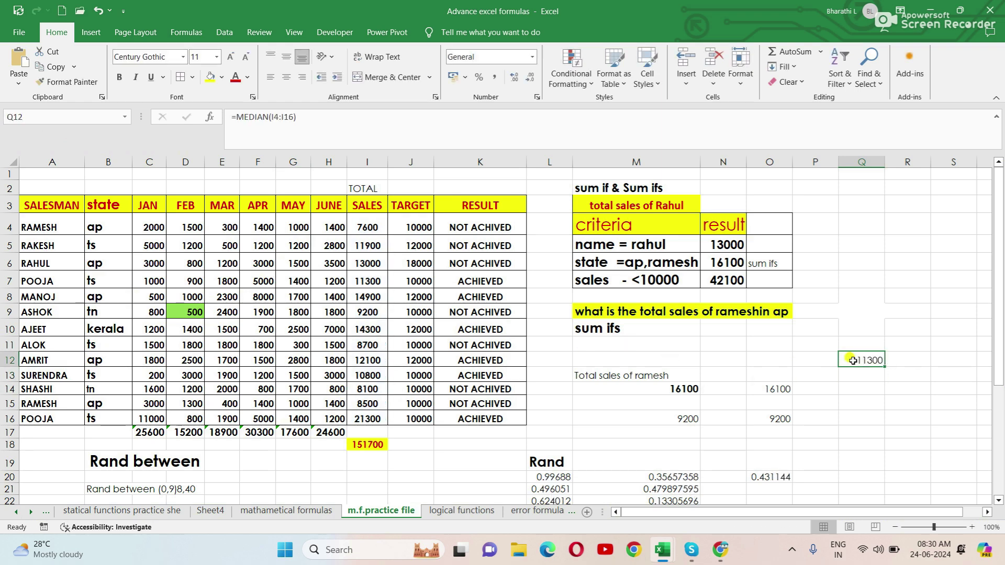
Step: Return to the mathematical formulas sheet
key(ctrl+Page_Up)
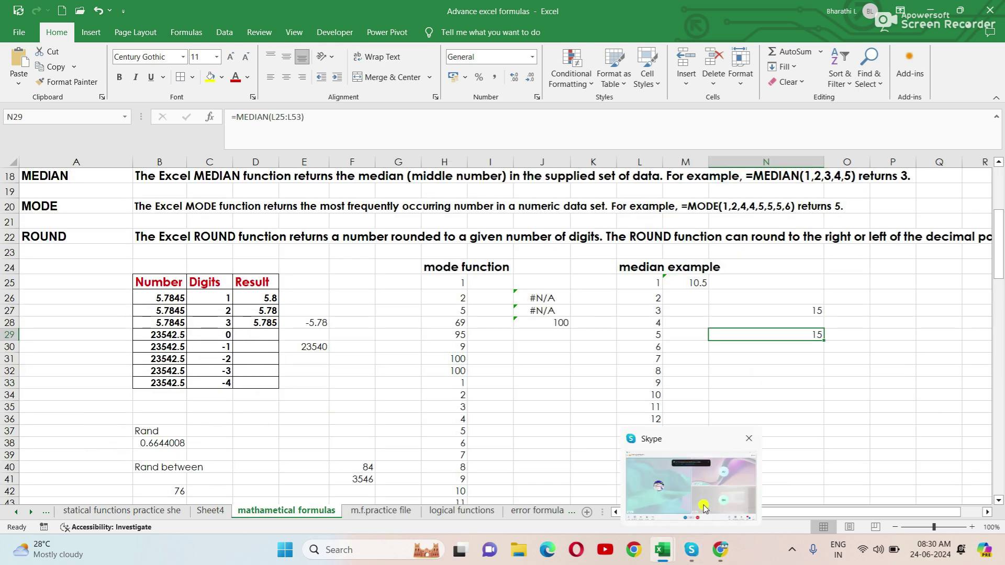
mouse_move(662, 550)
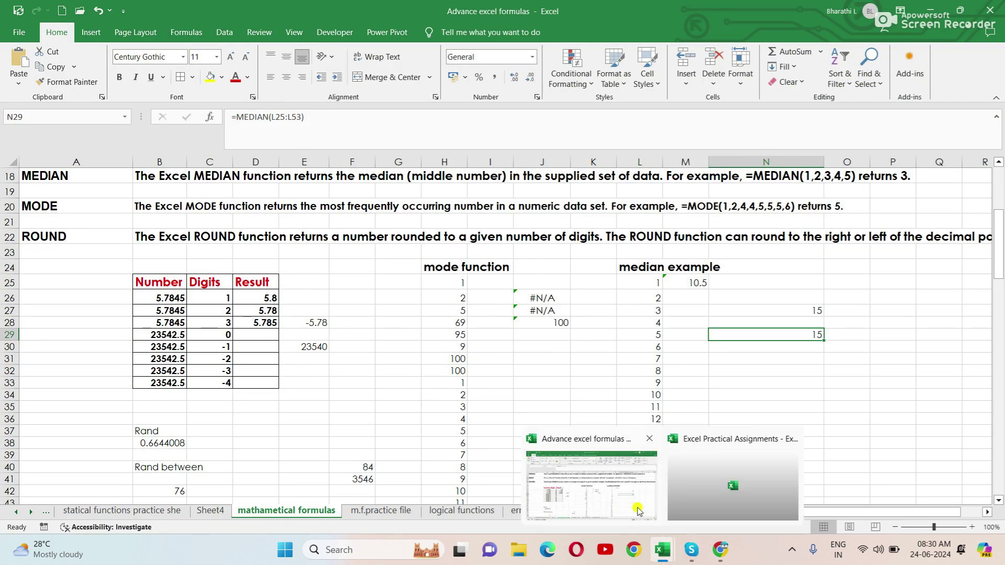
click(639, 510)
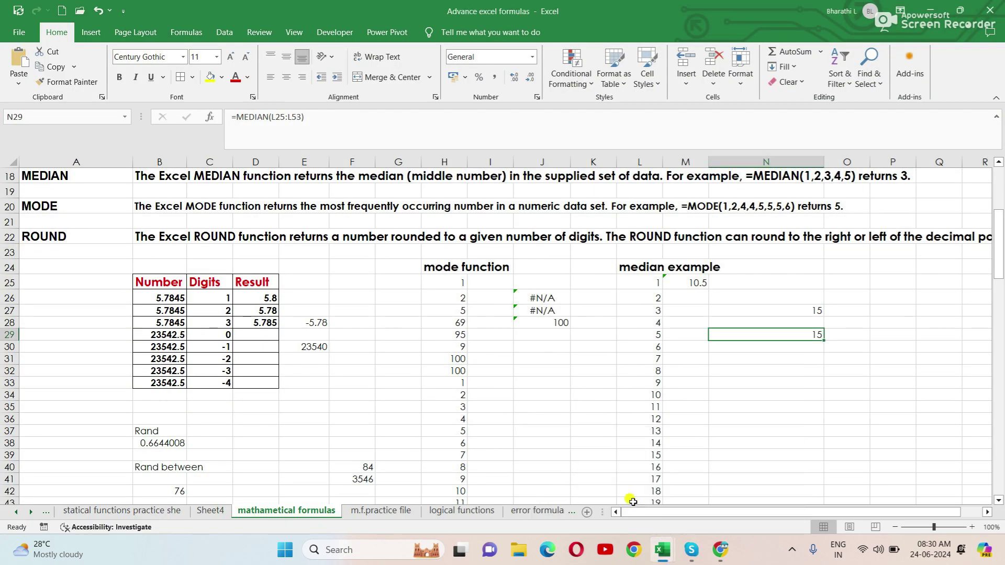
scroll(414, 308, up, 3)
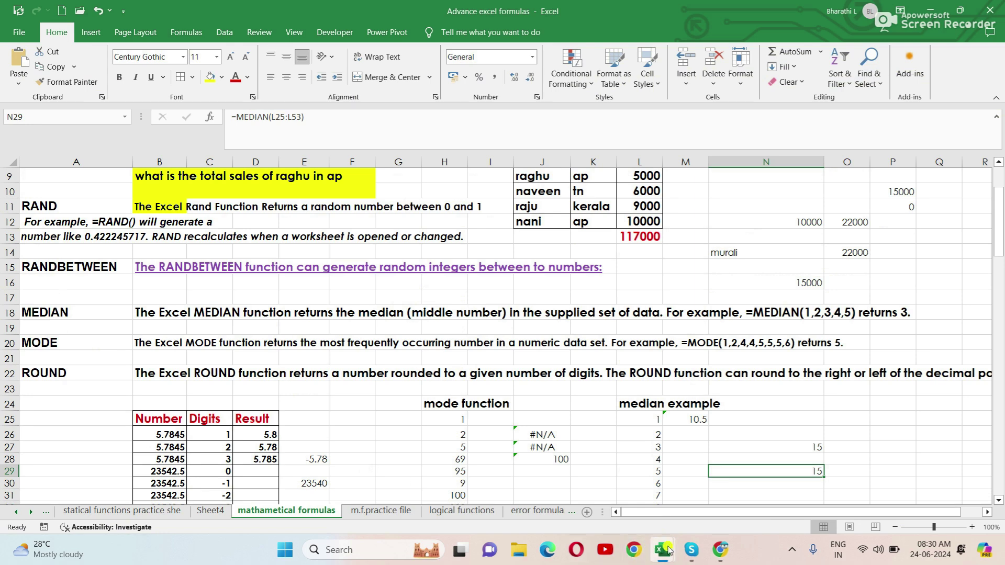
click(697, 558)
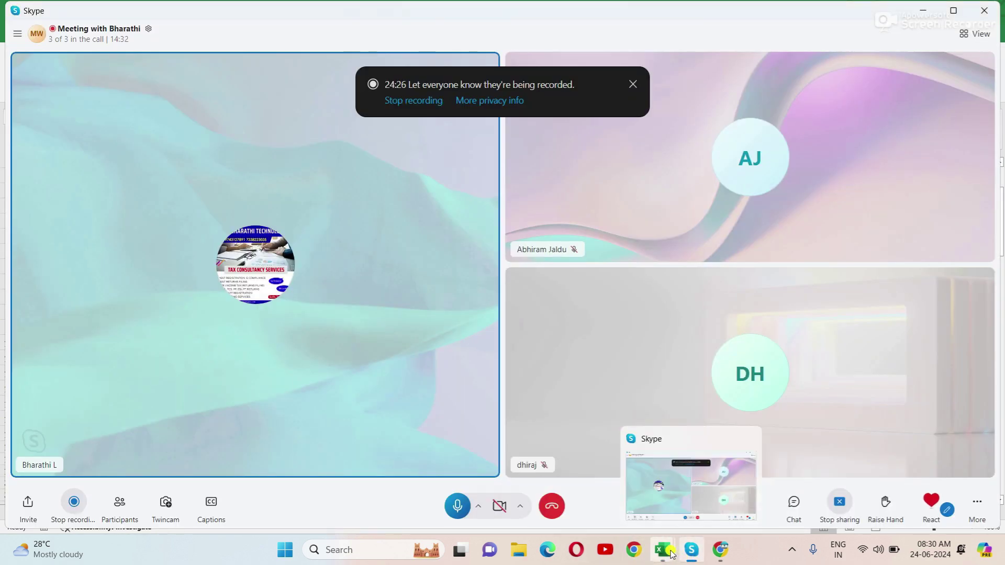
mouse_move(663, 550)
click(591, 471)
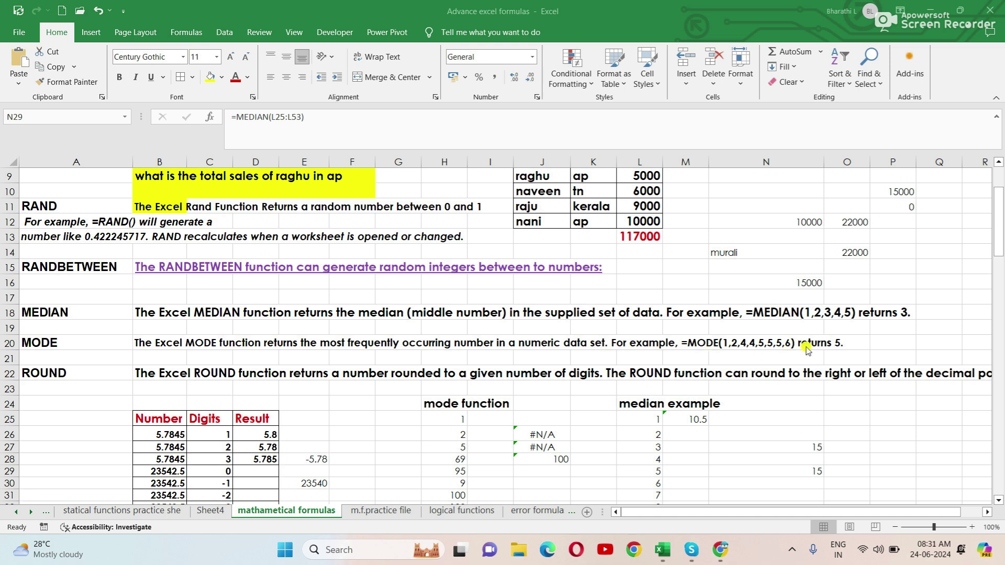
click(739, 346)
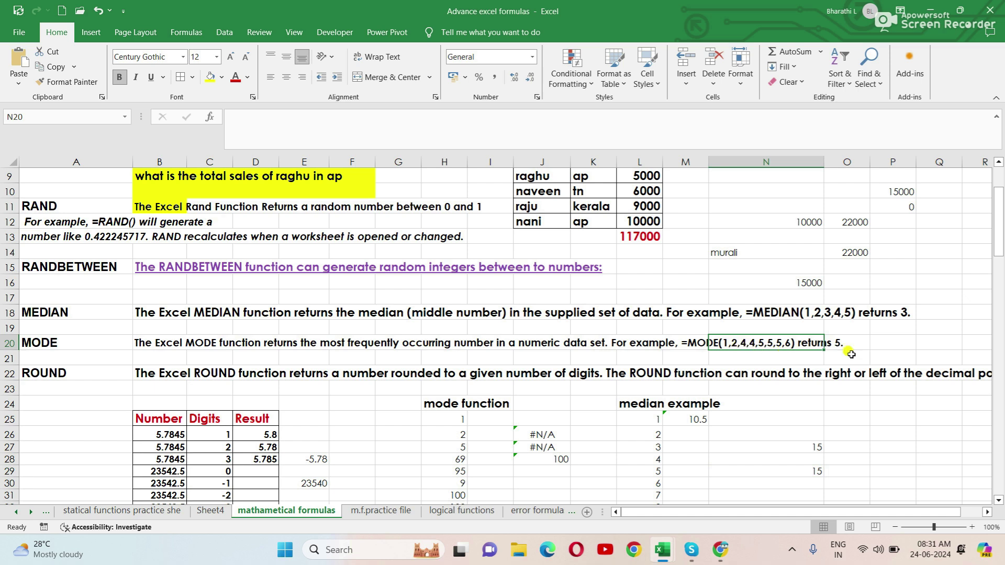
click(887, 355)
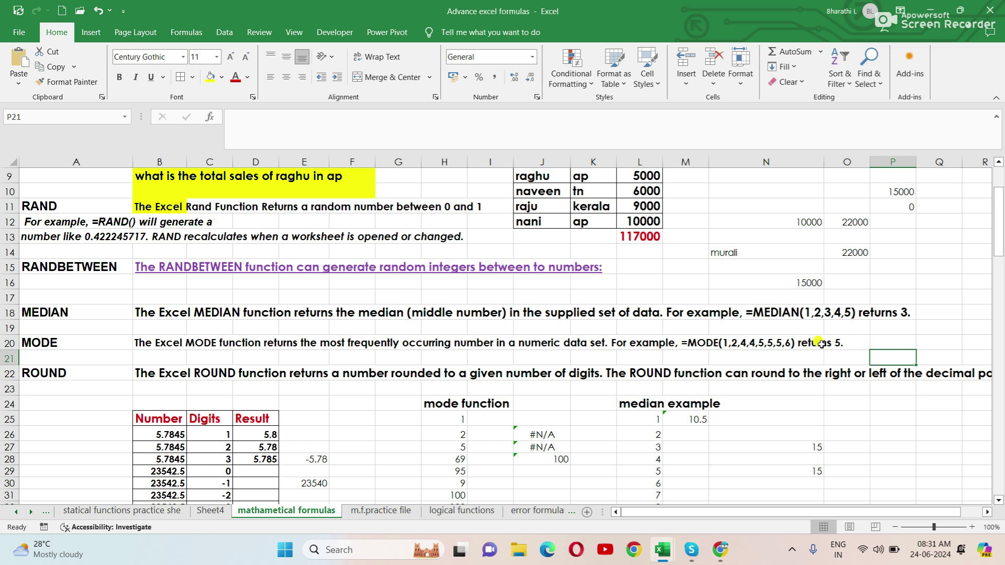
click(743, 343)
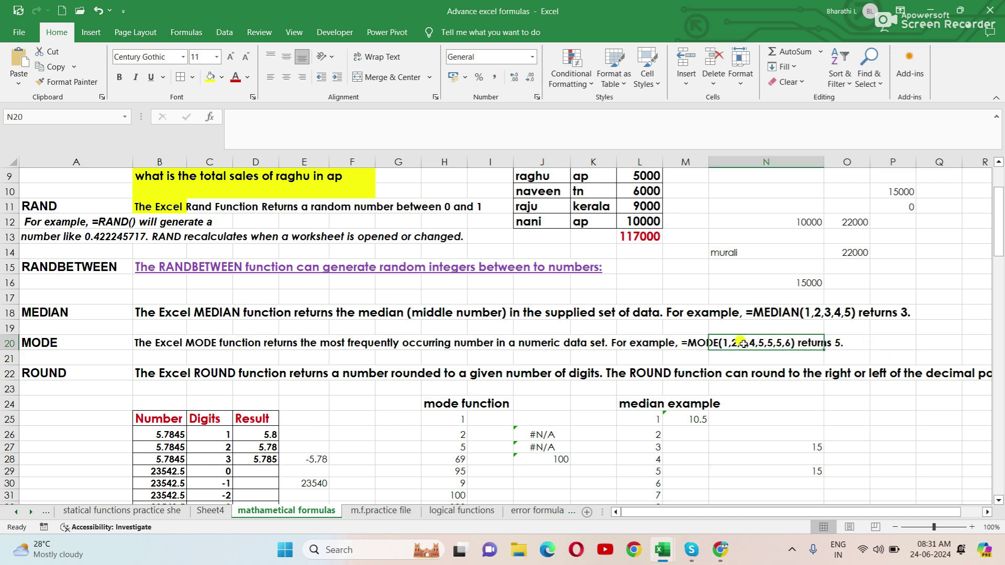
click(876, 354)
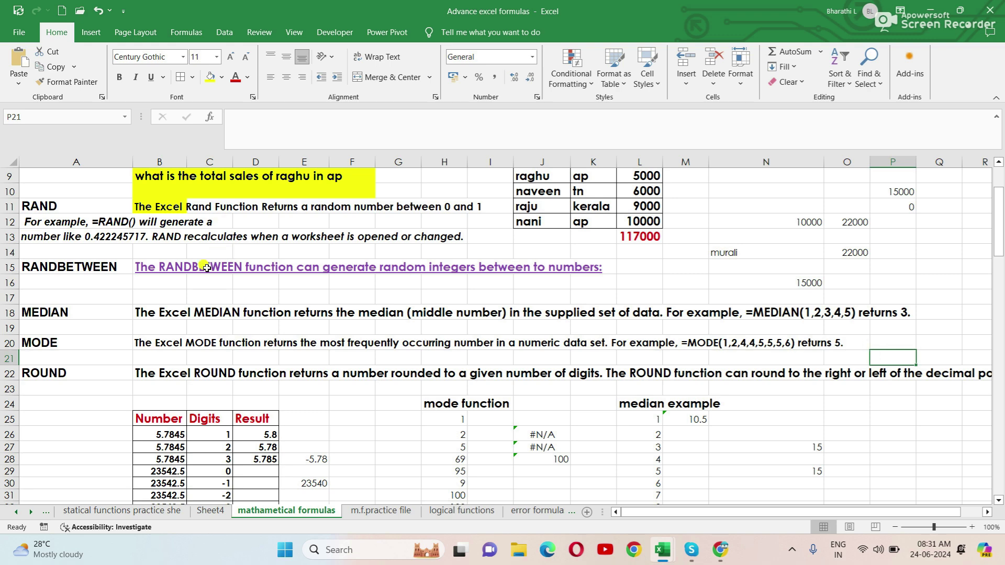
scroll(513, 460, down, 3)
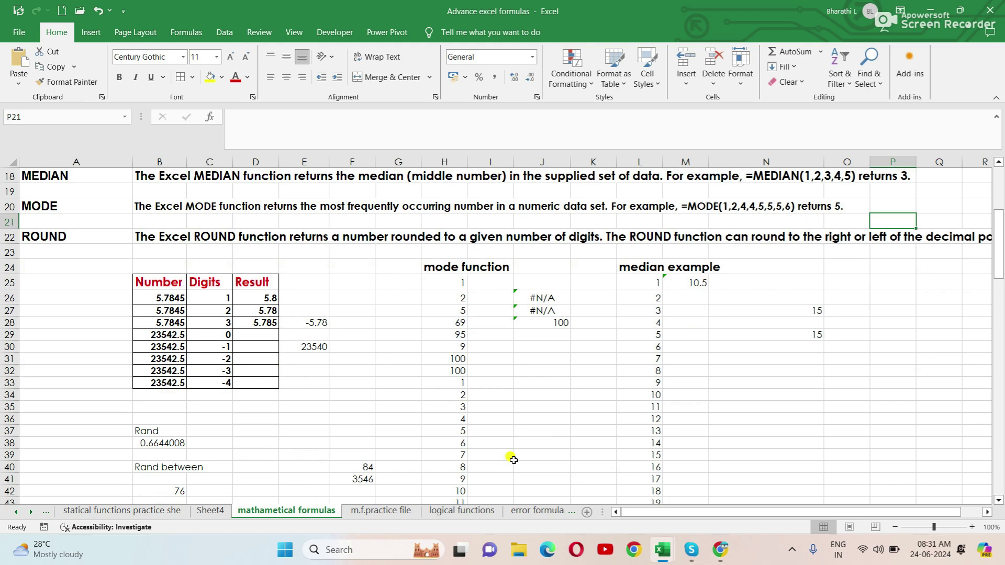
scroll(495, 443, down, 3)
scroll(495, 443, down, 3)
scroll(495, 443, down, 3)
scroll(495, 443, up, 5)
scroll(494, 443, up, 3)
scroll(495, 443, up, 2)
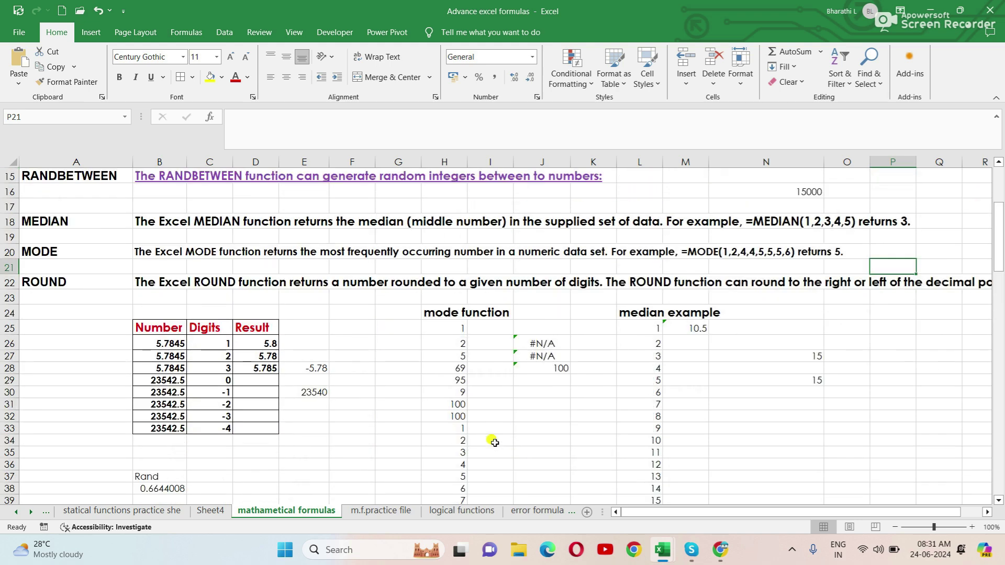
click(457, 329)
click(454, 344)
click(453, 356)
click(452, 381)
click(453, 393)
click(456, 405)
click(457, 416)
scroll(457, 419, down, 2)
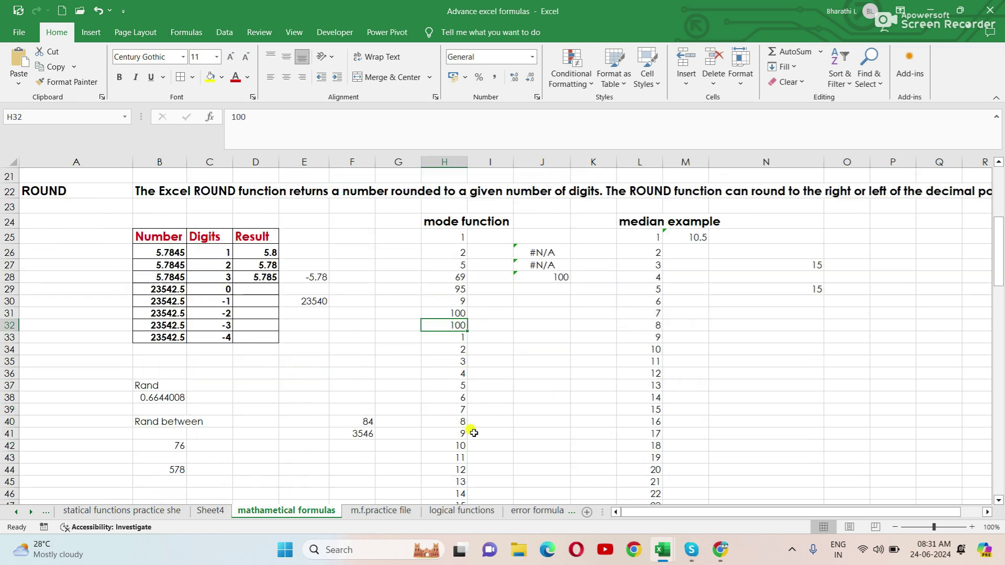
scroll(452, 388, down, 3)
scroll(453, 387, down, 4)
scroll(451, 386, down, 4)
scroll(450, 386, down, 10)
scroll(451, 386, down, 6)
scroll(450, 386, down, 6)
scroll(450, 386, down, 4)
scroll(450, 390, up, 12)
scroll(449, 390, up, 7)
scroll(450, 390, up, 6)
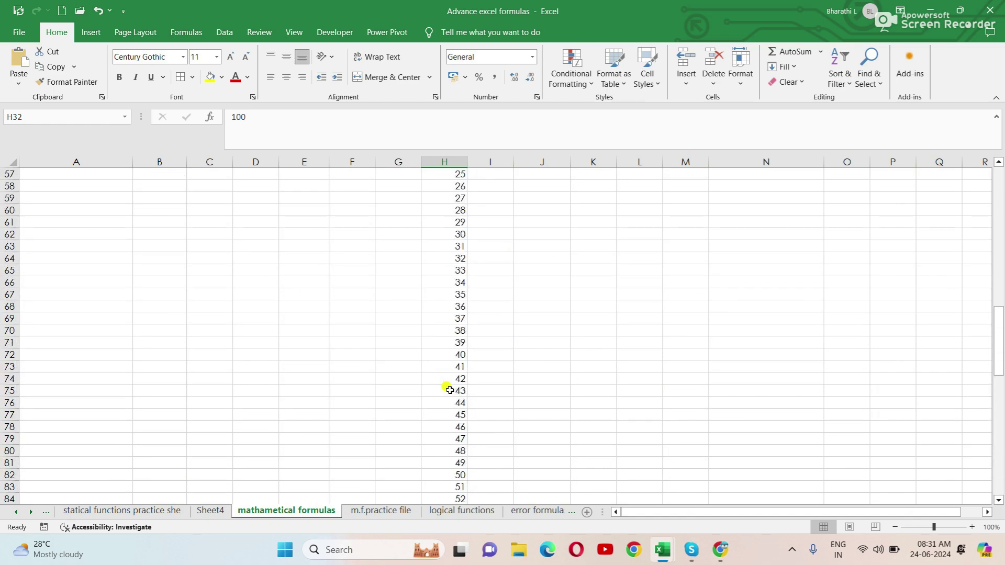
scroll(449, 390, up, 4)
scroll(450, 390, up, 9)
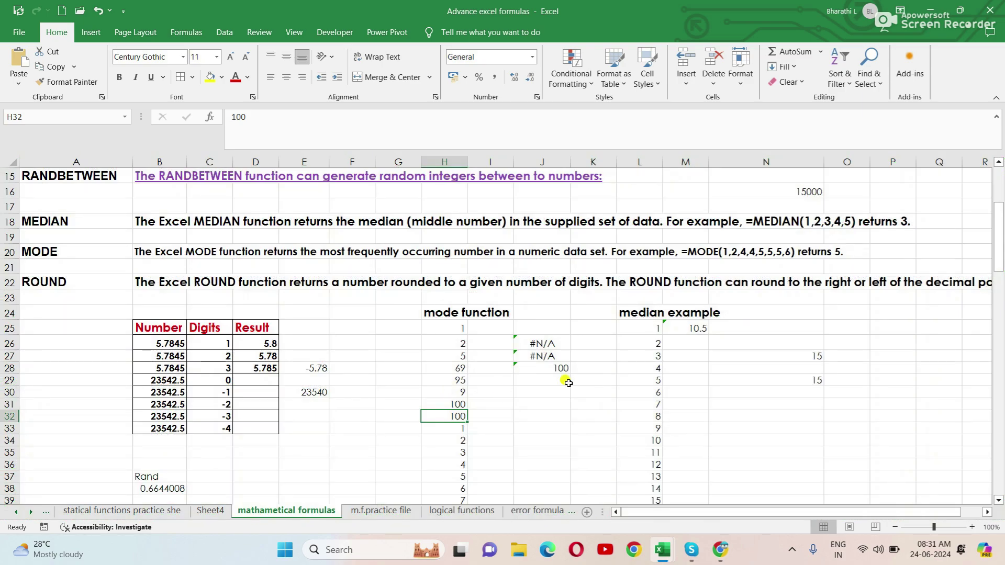
click(547, 391)
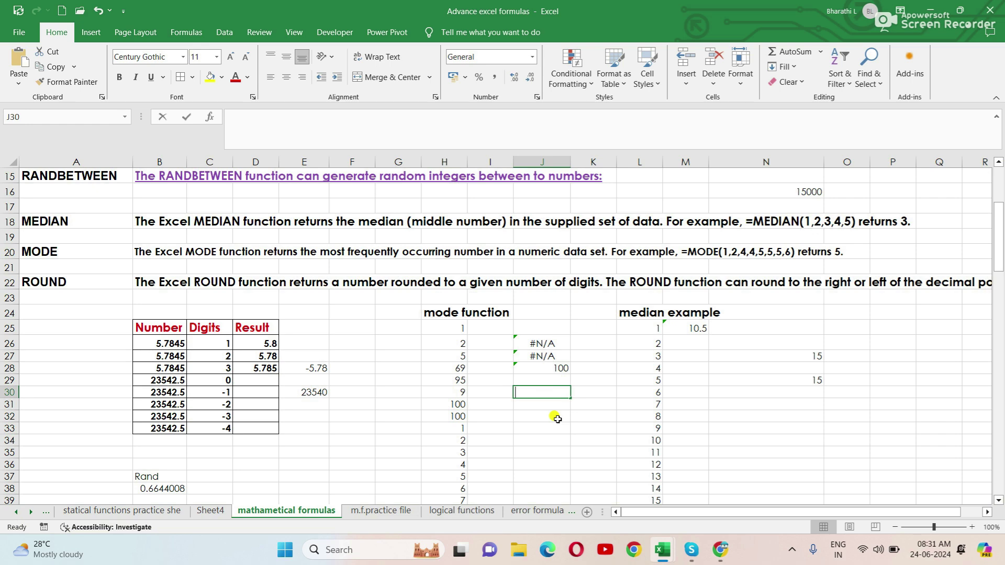
Step: Enter =MODE(H25:H134) in J30 to find the most frequent value in the mode column
text(=mo)
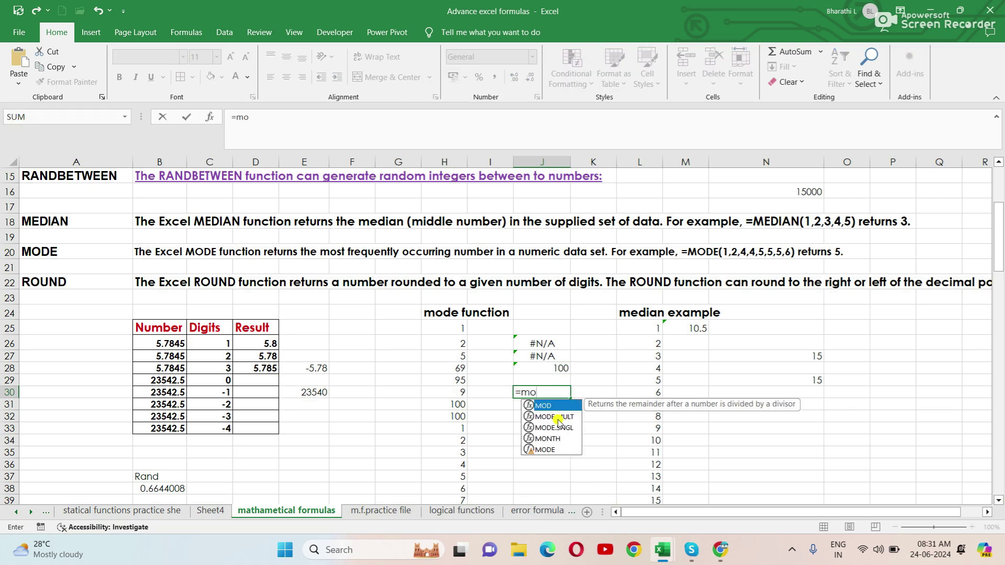
click(543, 449)
double_click(543, 450)
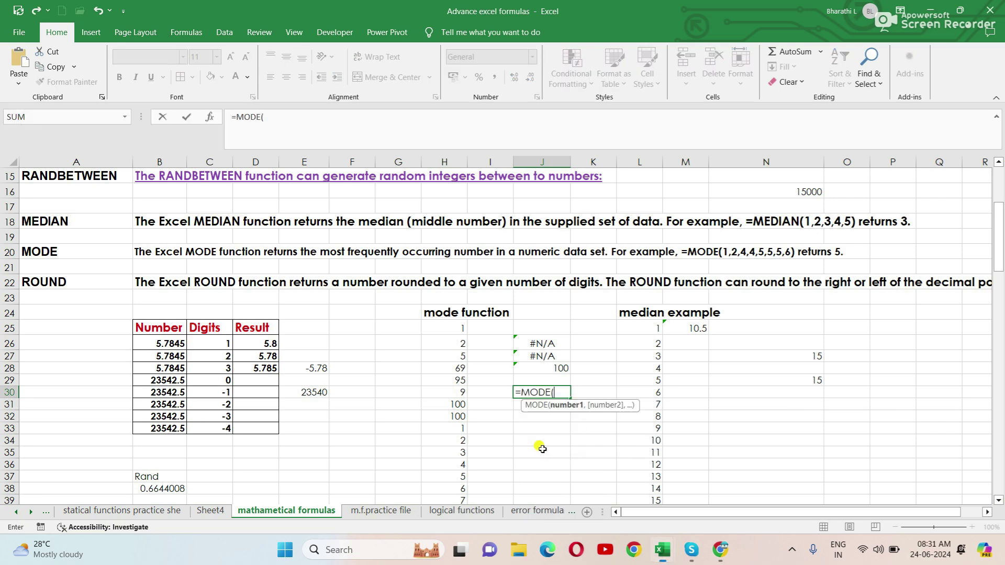
drag(461, 329, 462, 514)
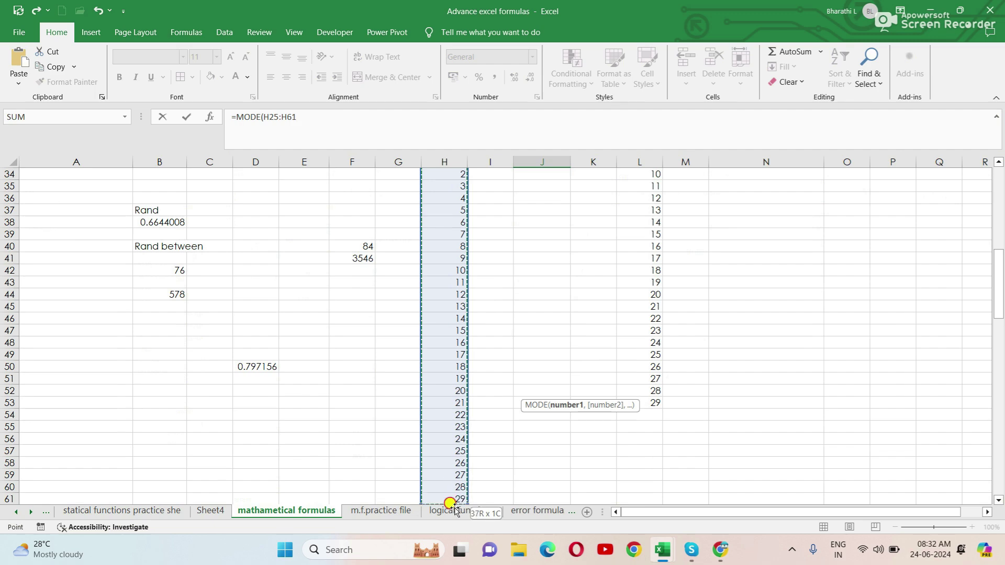
drag(462, 514, 453, 523)
scroll(580, 456, up, 9)
scroll(581, 440, up, 5)
scroll(585, 429, up, 5)
scroll(586, 429, up, 9)
scroll(586, 429, up, 2)
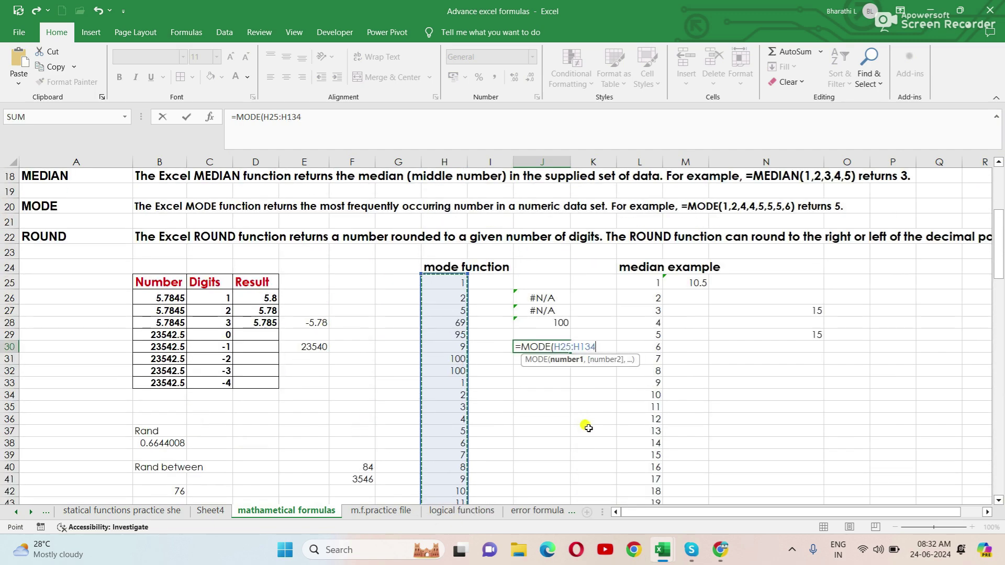
key(Return)
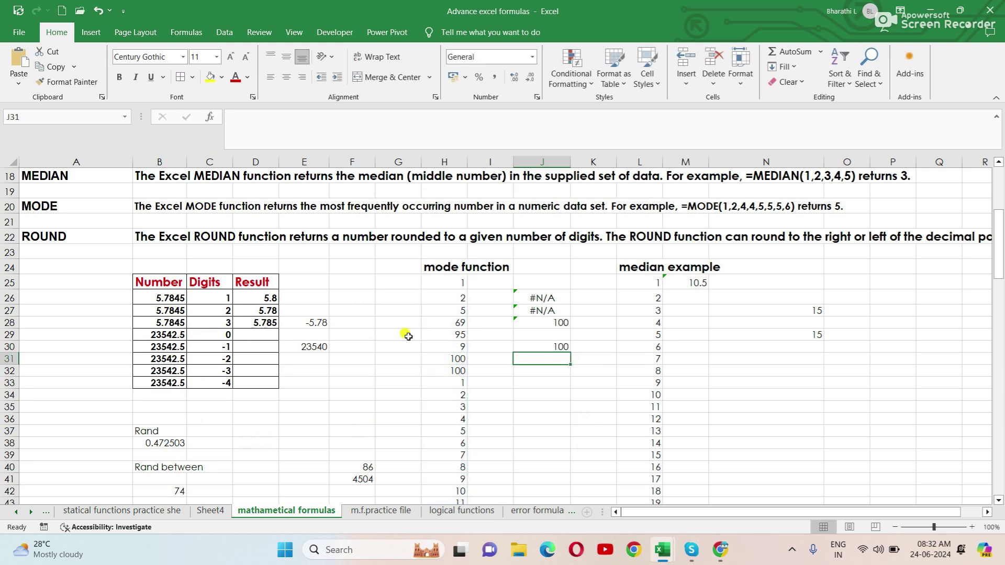
Step: Confirm J30's MODE formula returns 100, then select an empty cell beside the ROUND table
click(556, 345)
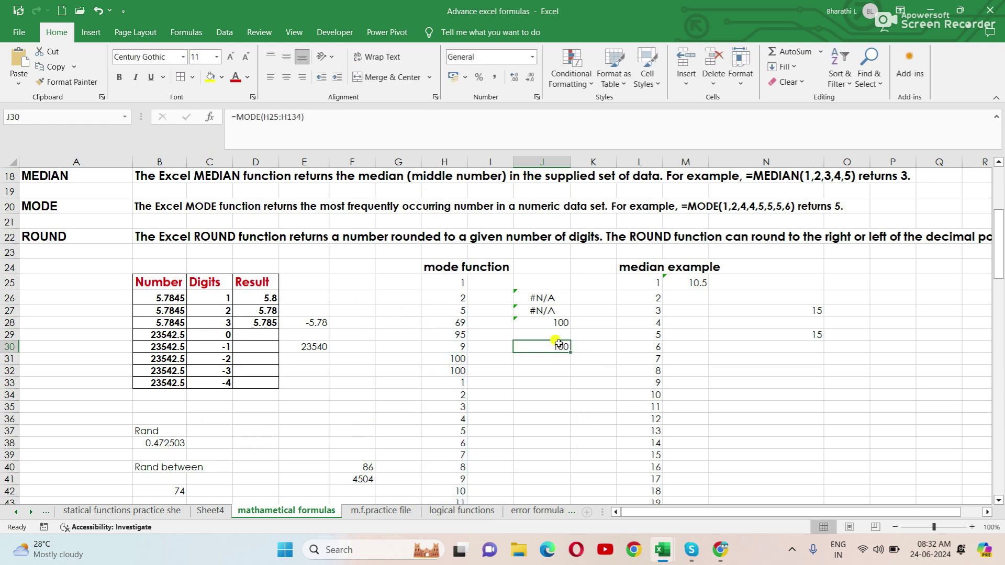
click(564, 407)
click(559, 347)
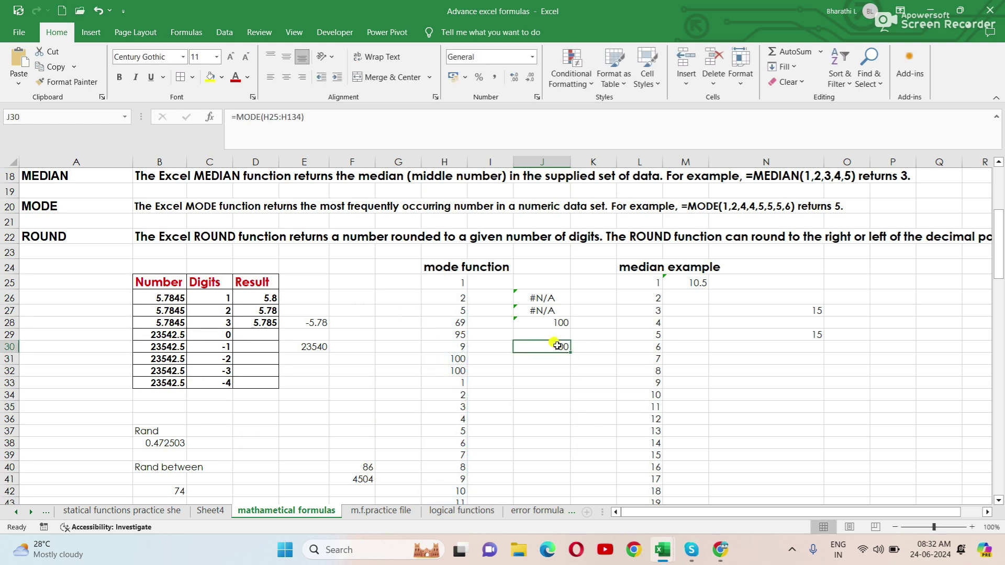
click(553, 399)
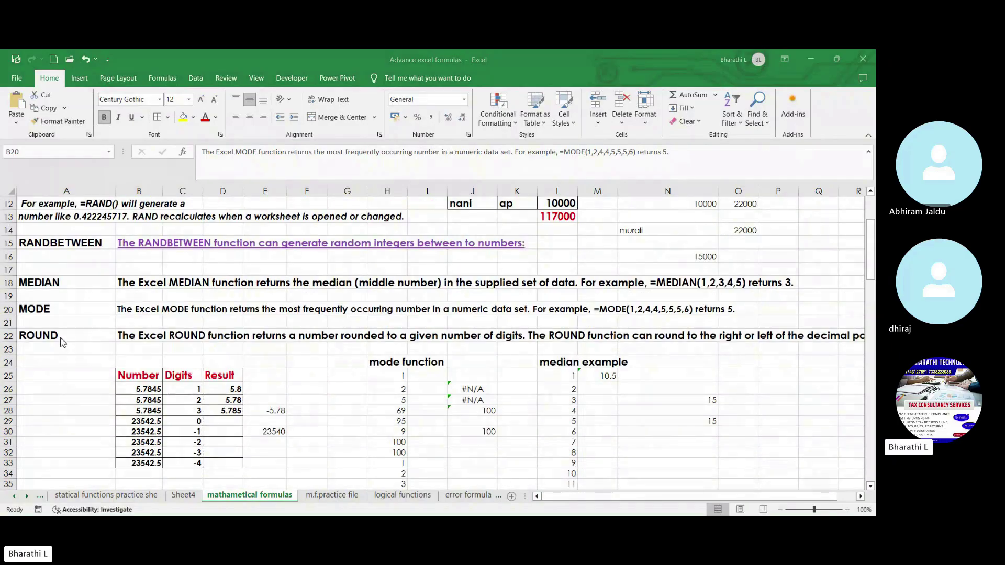
click(72, 336)
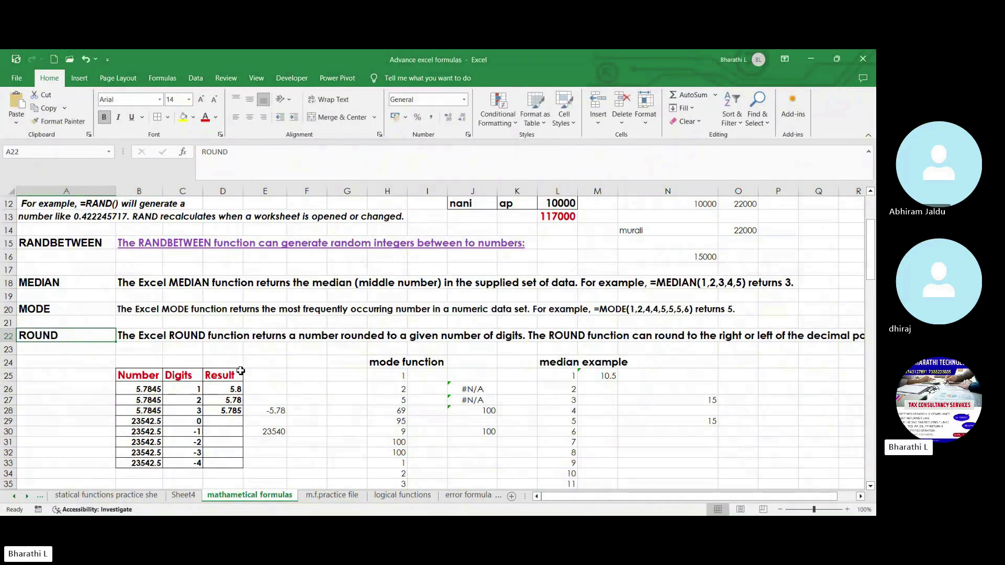
click(304, 378)
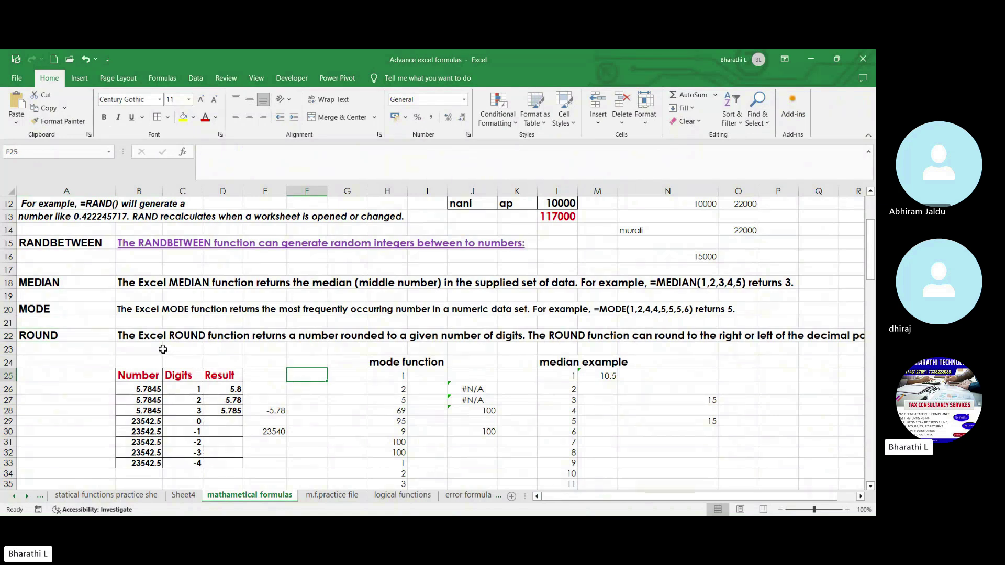
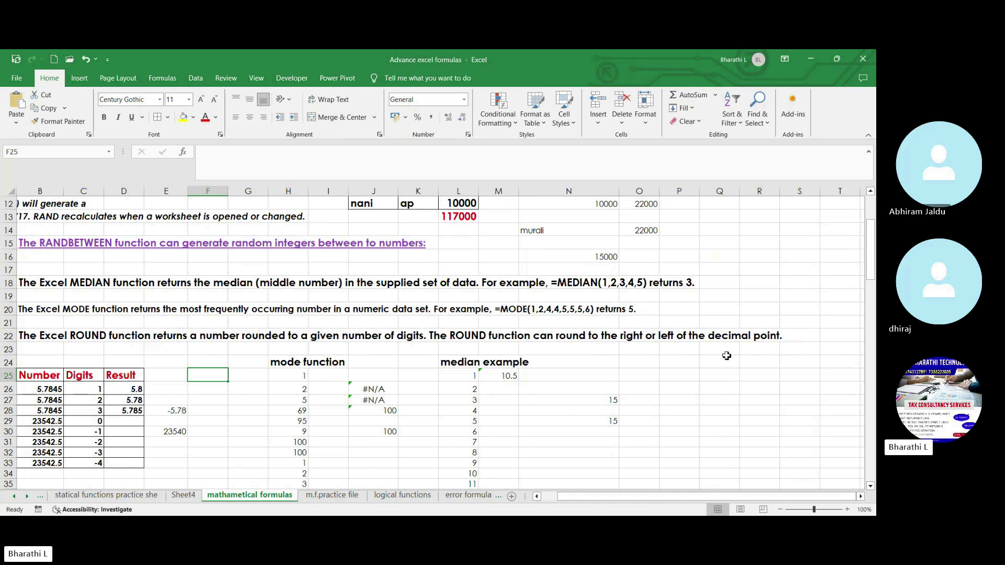
Step: Review the ROUND example numbers, such as 5.7845 in B26 and 23542.5 in row 29
mouse_move(702, 497)
mouse_down()
mouse_move(626, 504)
mouse_move(366, 442)
mouse_up()
scroll(348, 424, down, 1)
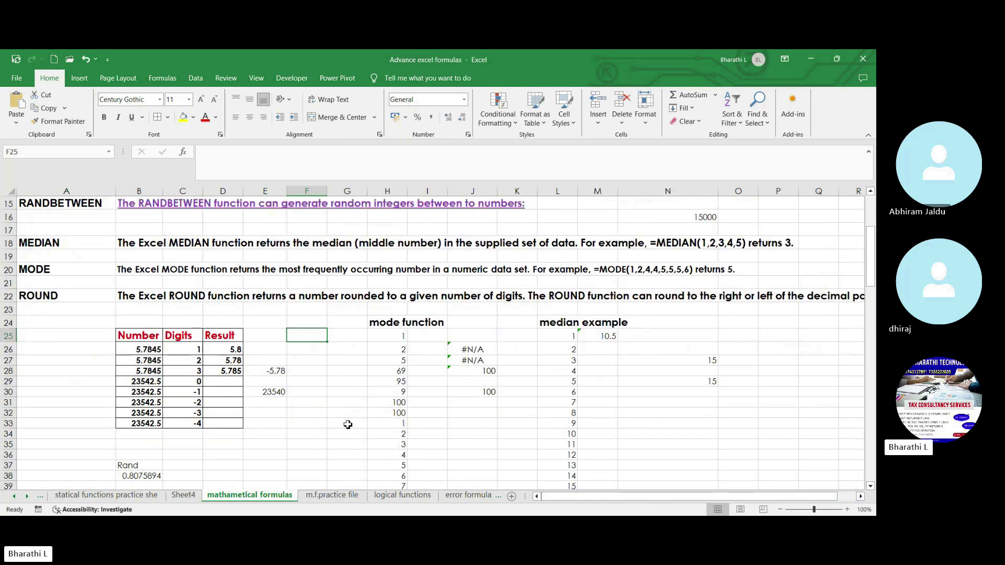
scroll(348, 425, down, 1)
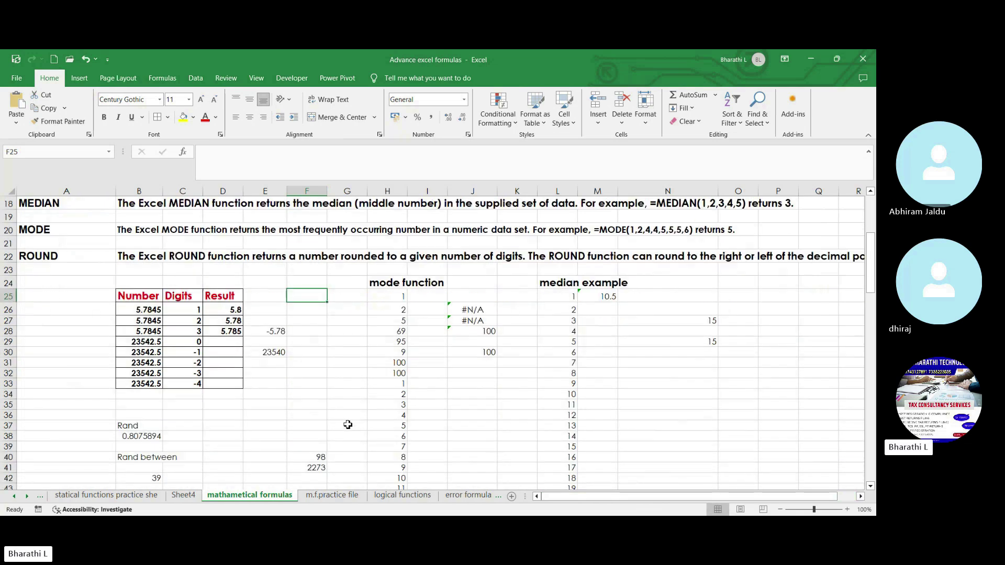
click(142, 296)
click(143, 310)
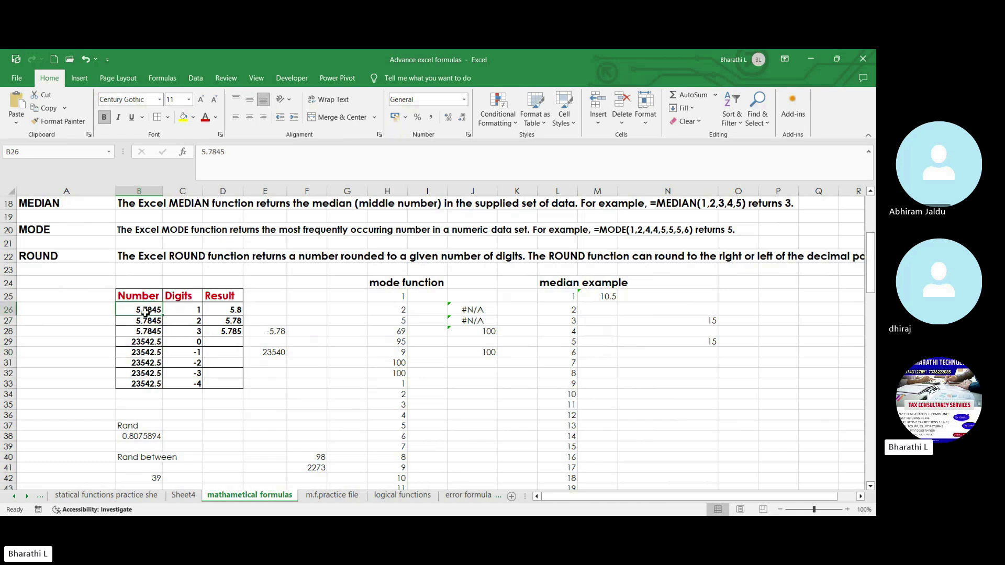
click(149, 323)
click(142, 311)
click(152, 393)
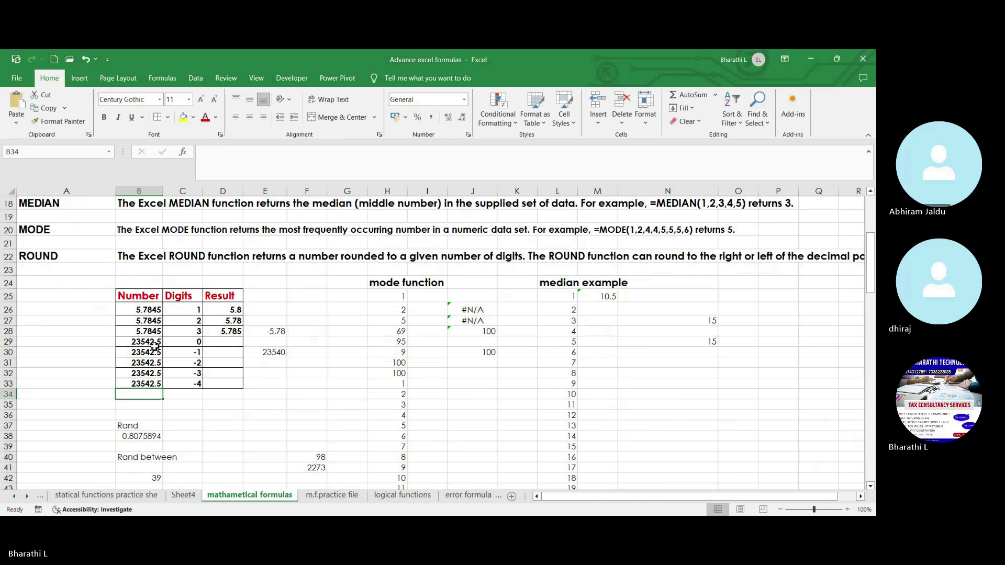
click(156, 345)
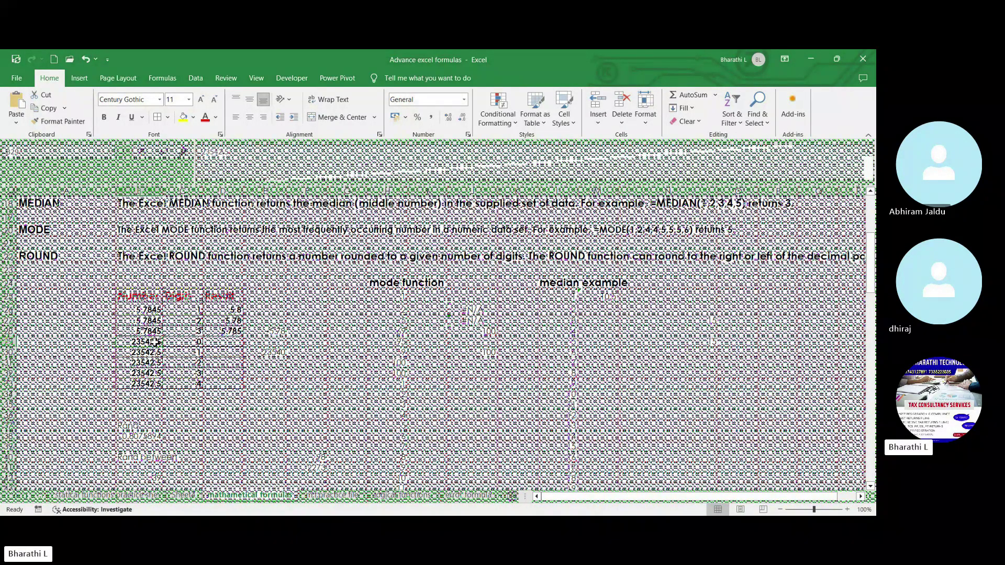
Step: Enter =ROUND(B26,C26) in E26 to round B26 by C26's digit count
click(264, 313)
text(=)
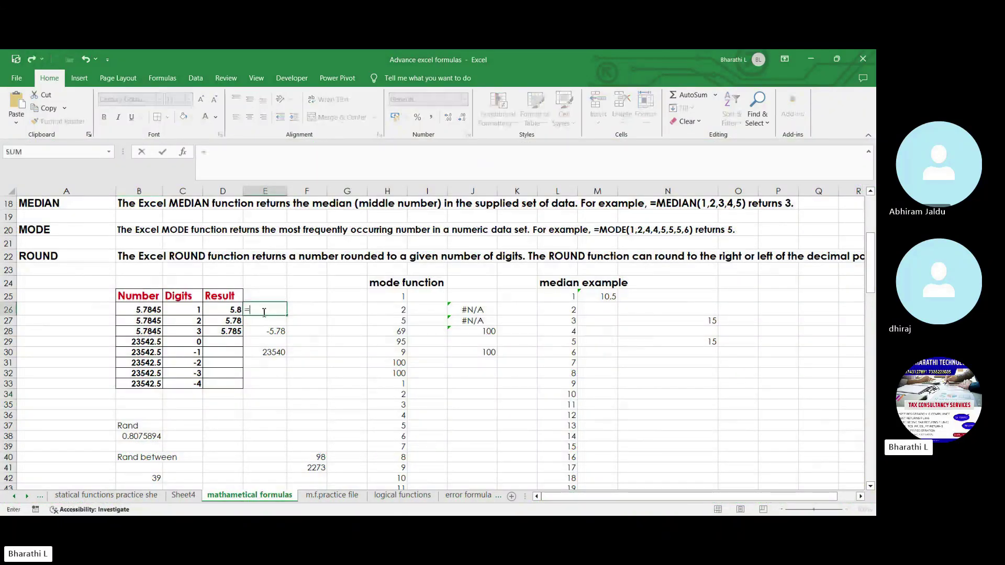
text(roun)
key(Tab)
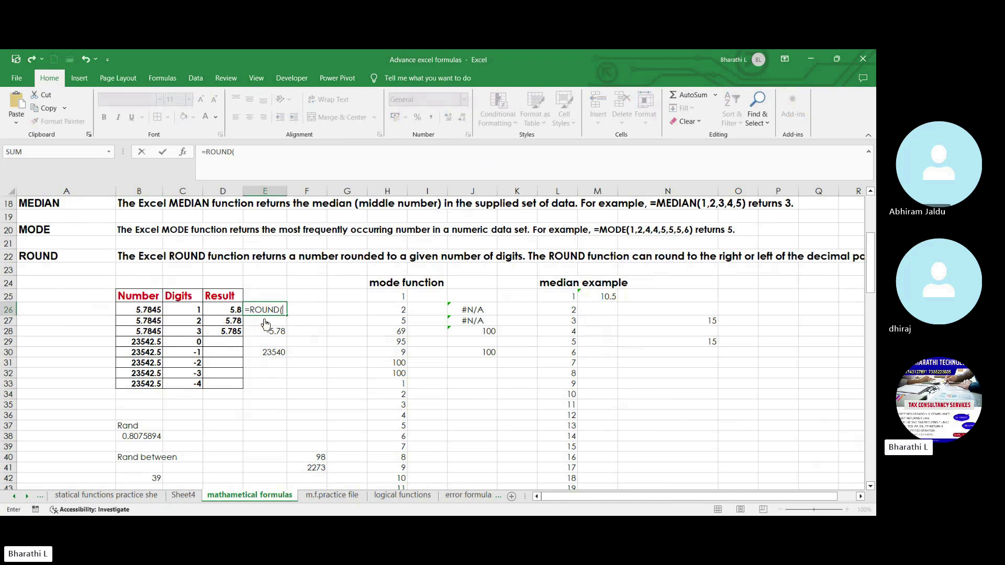
click(150, 313)
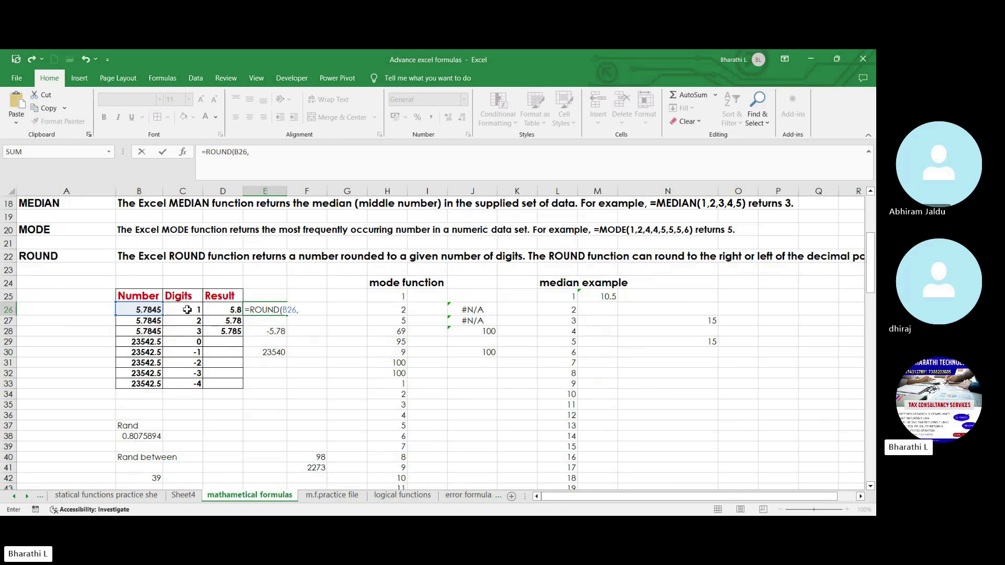
click(186, 310)
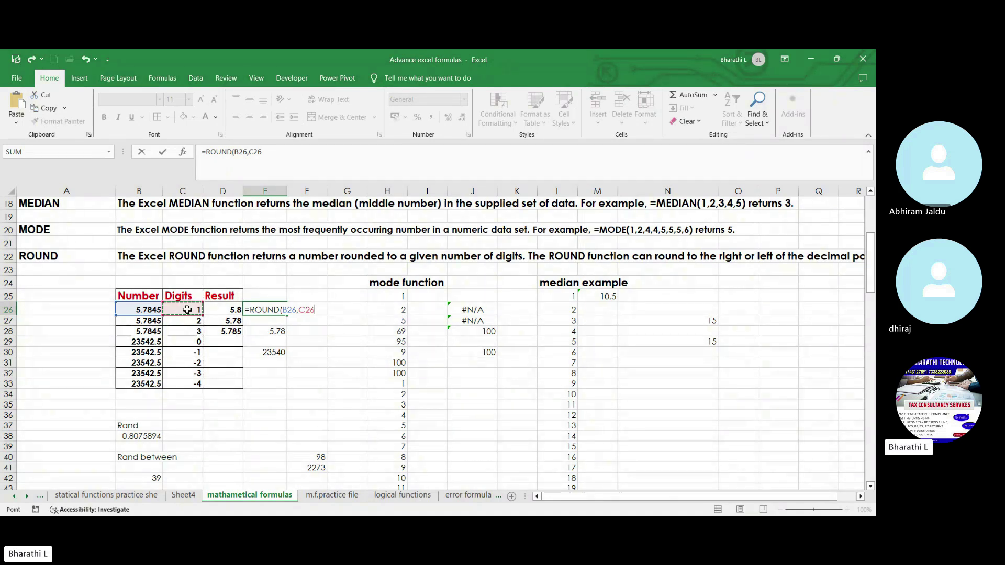
text())
key(Return)
key(Up)
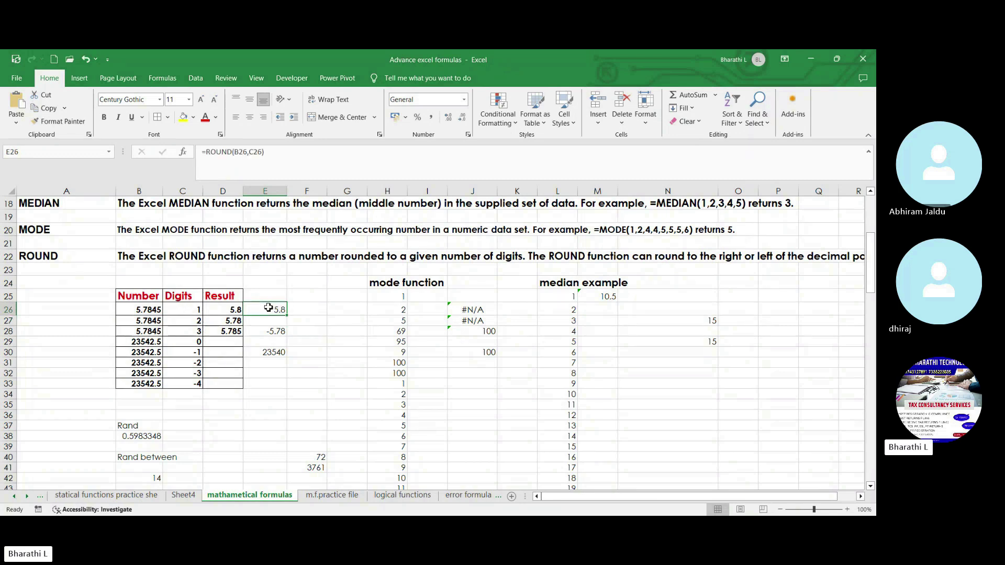
Step: Change the C26 digit count from 1 to 2 so E26 shows 5.78
click(197, 312)
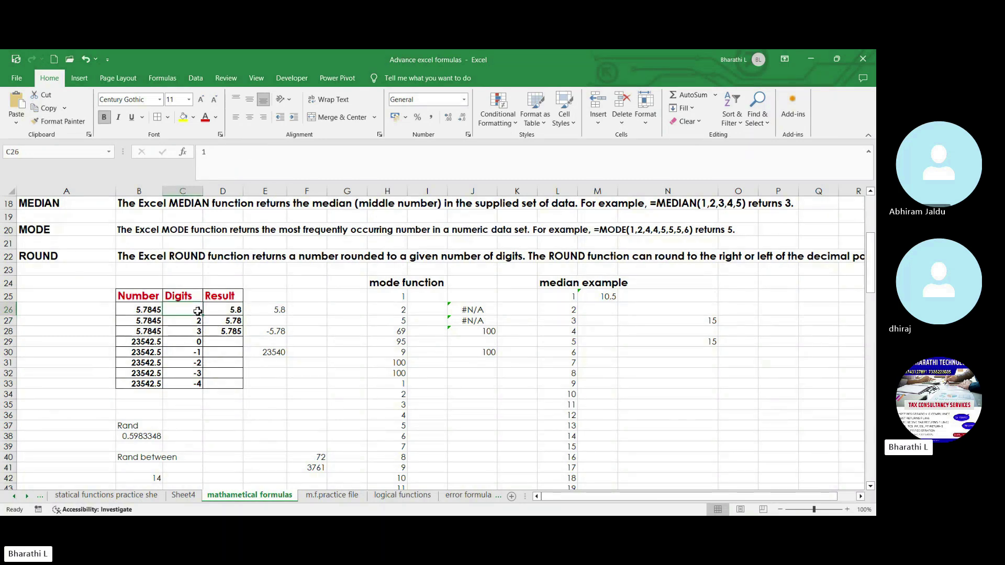
click(219, 154)
key(BackSpace)
text(2)
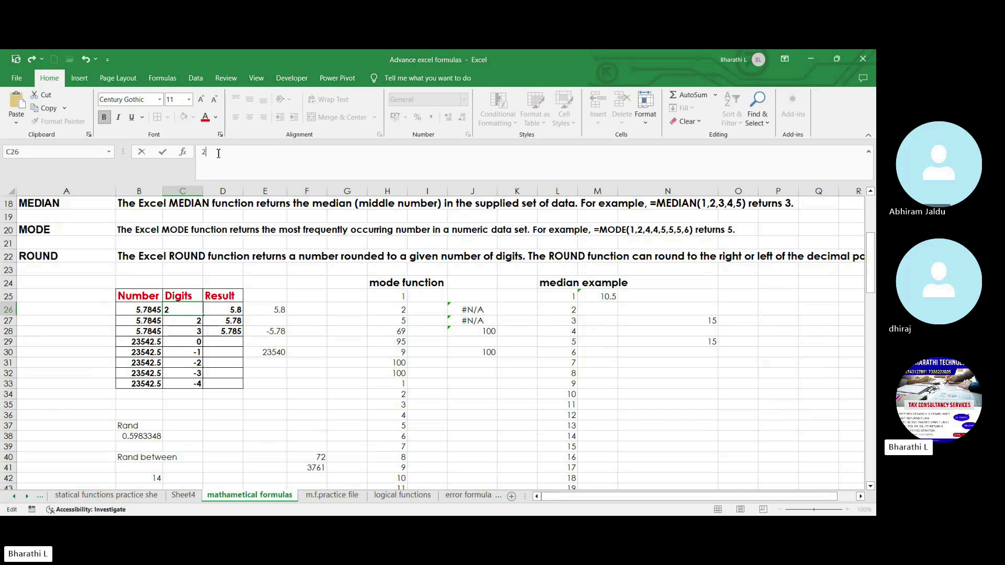
key(Return)
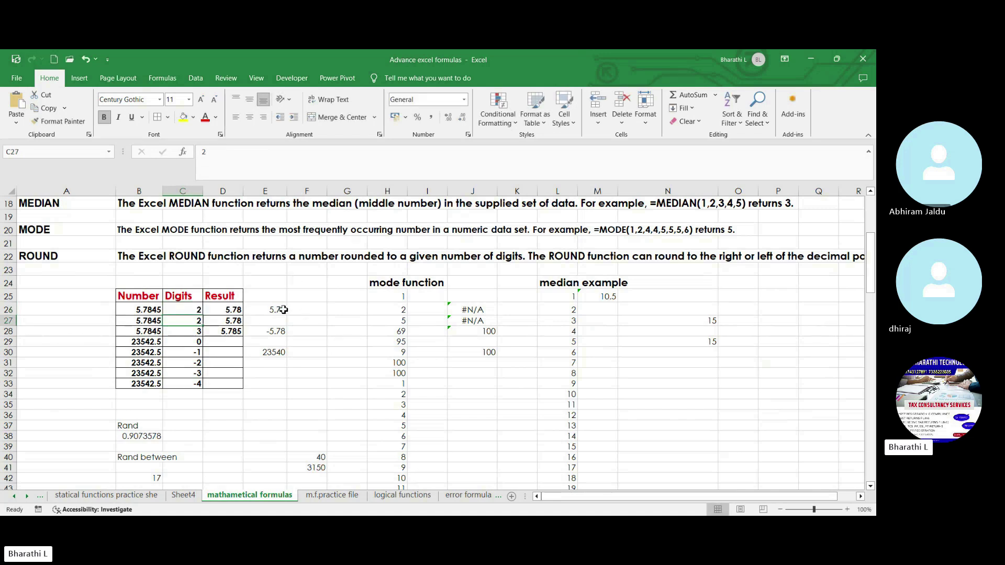
click(281, 310)
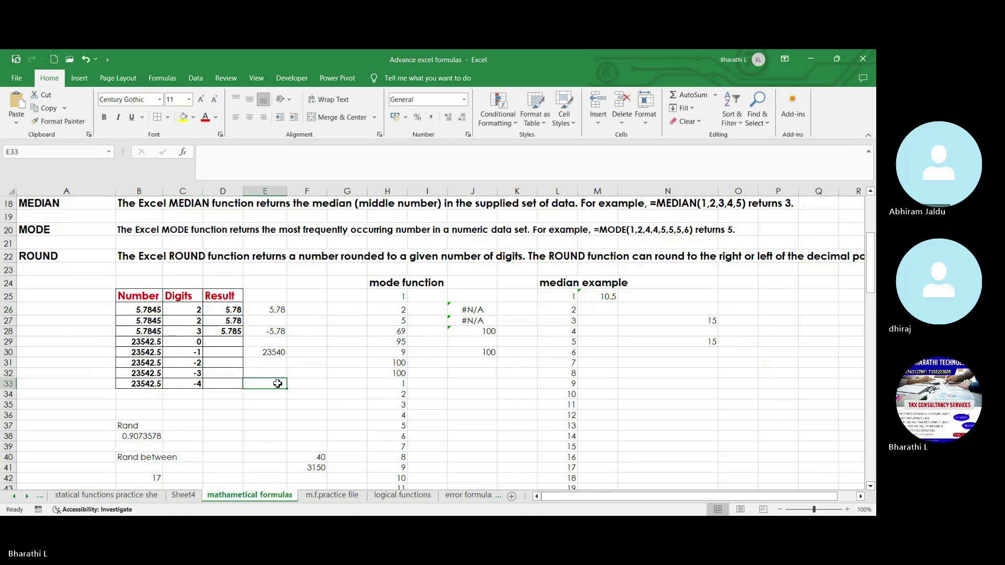
click(340, 382)
click(296, 384)
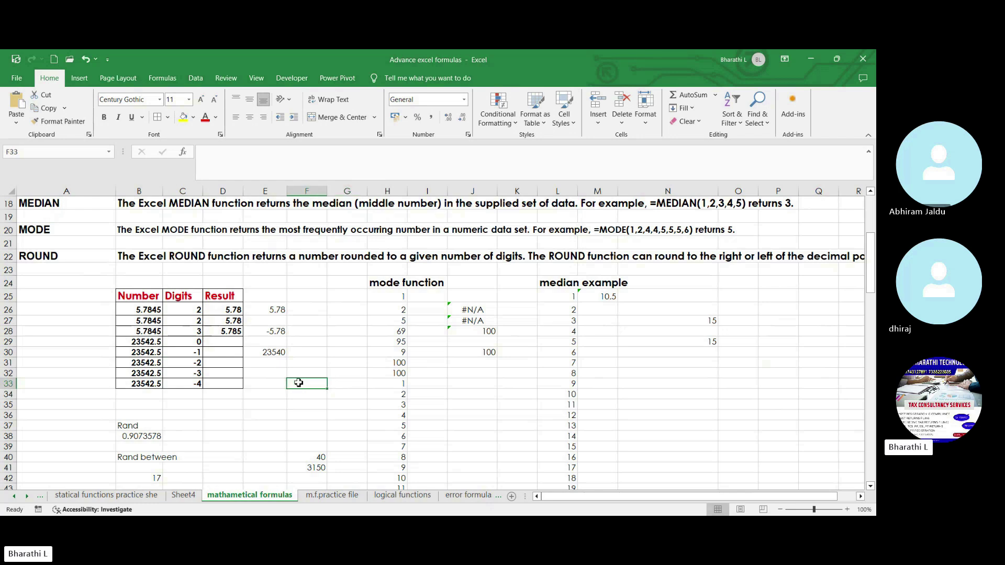
Step: Enter =ROUND(B33,C33) in F33, rounding at -4 digits to give 20000
text(=rou)
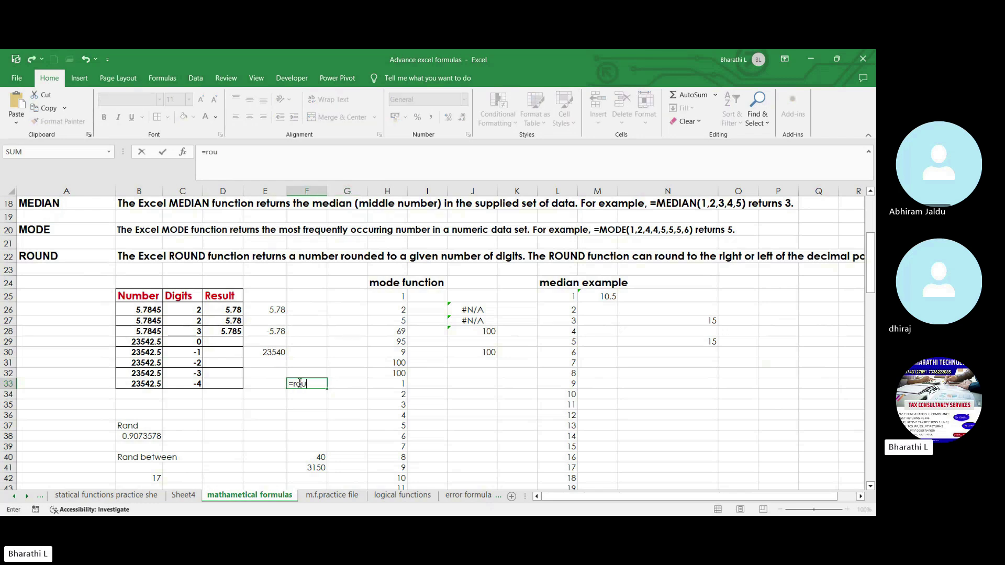
text(n)
double_click(317, 402)
click(157, 387)
text(,)
click(196, 385)
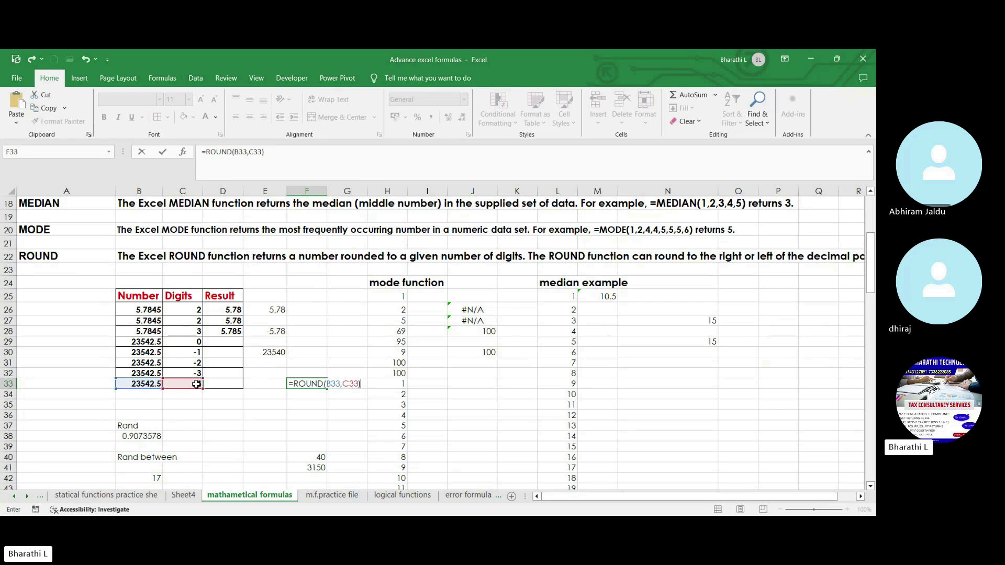
key(Return)
click(310, 385)
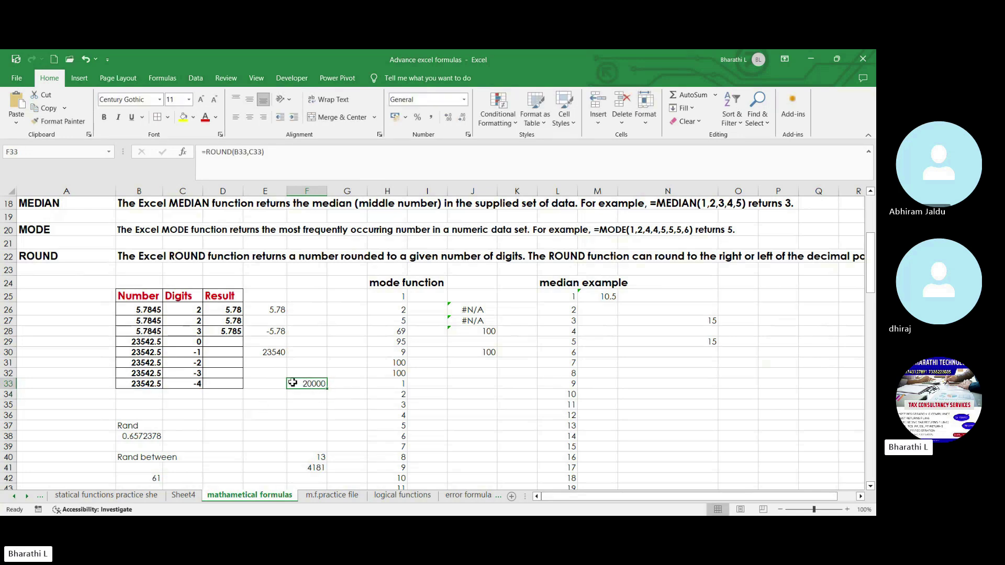
click(308, 372)
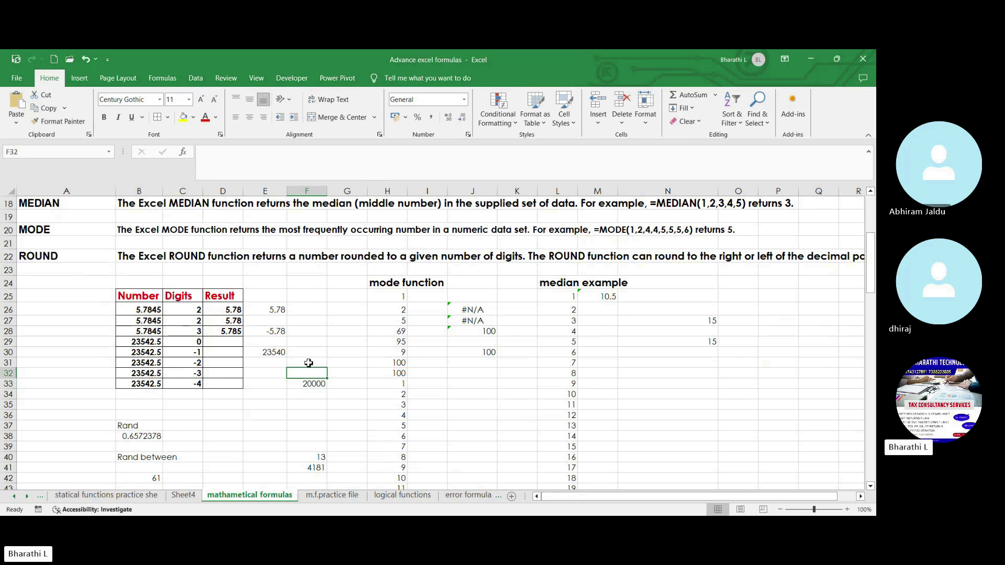
Step: Enter =ROUND(B30,C30) in F30, rounding 23542.5 at -1 digits to 23540
click(306, 352)
text(=)
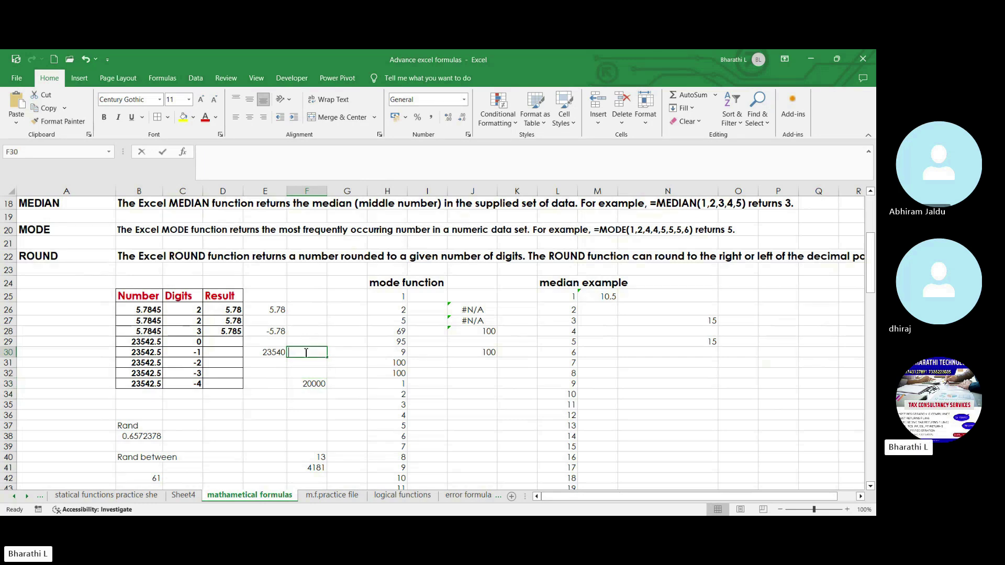
text(roun)
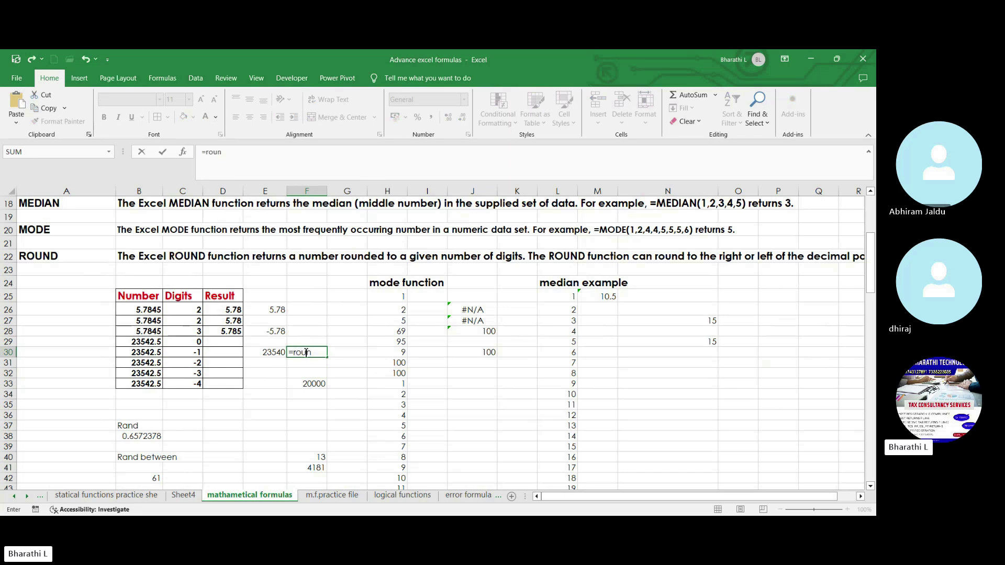
key(Tab)
click(156, 356)
text(,)
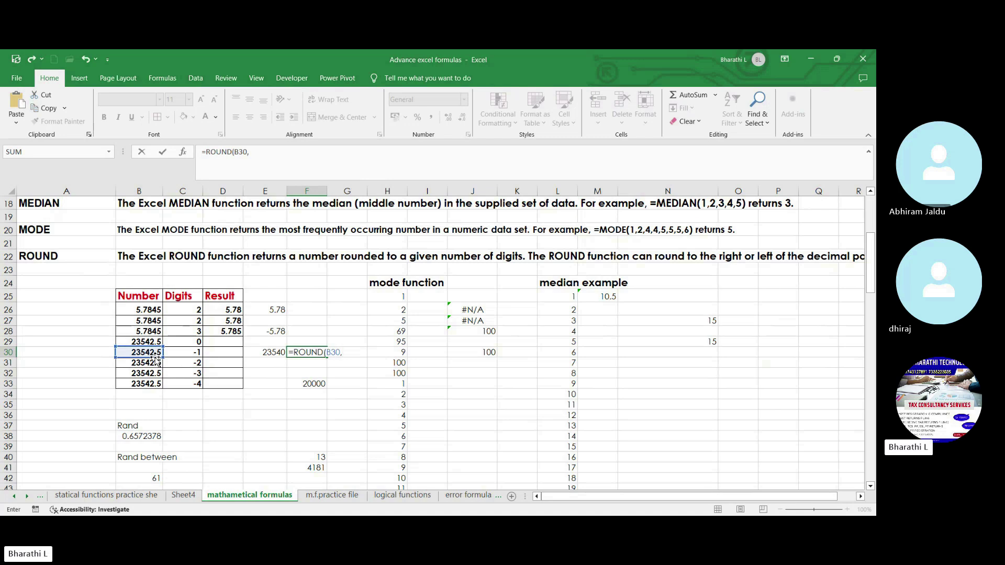
click(172, 351)
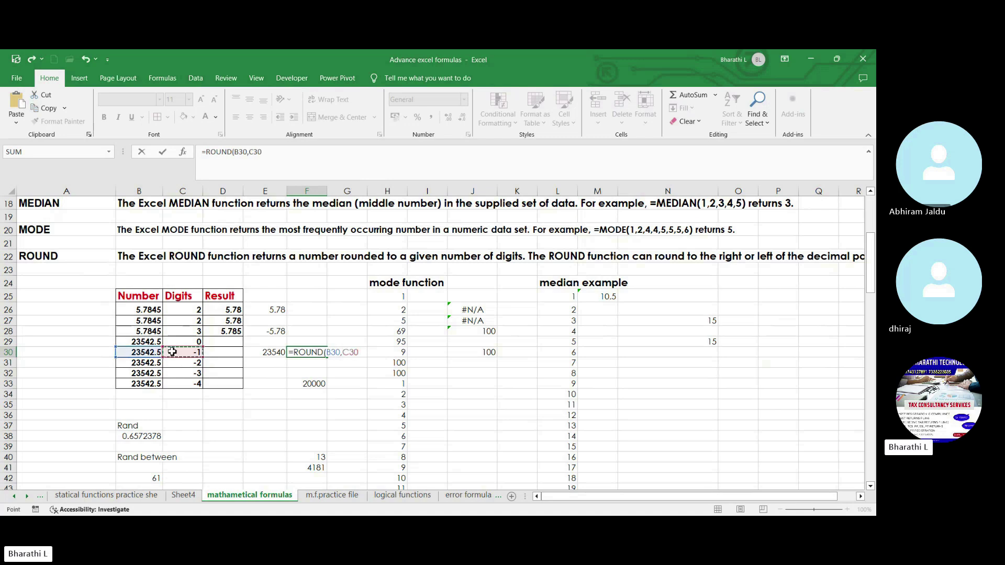
key(Return)
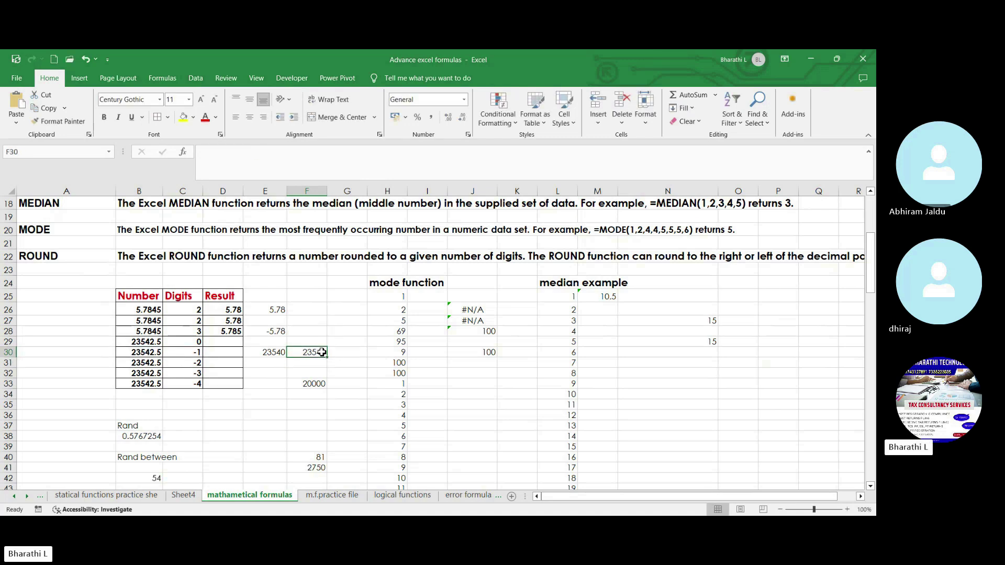
Step: Fill the F30 ROUND formula down through F32, showing 23500 and 24000
click(322, 352)
drag(327, 358, 320, 373)
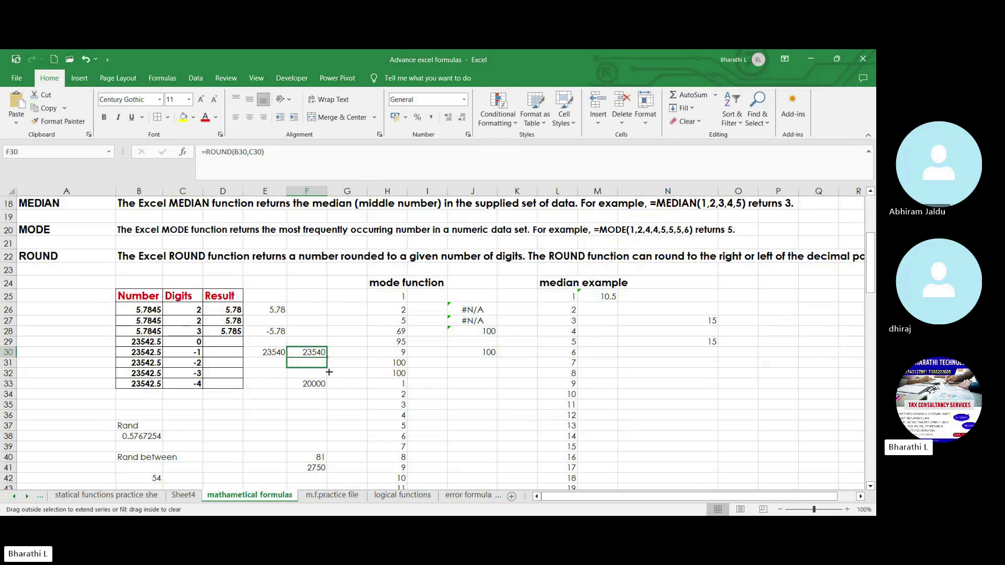
click(315, 414)
click(347, 342)
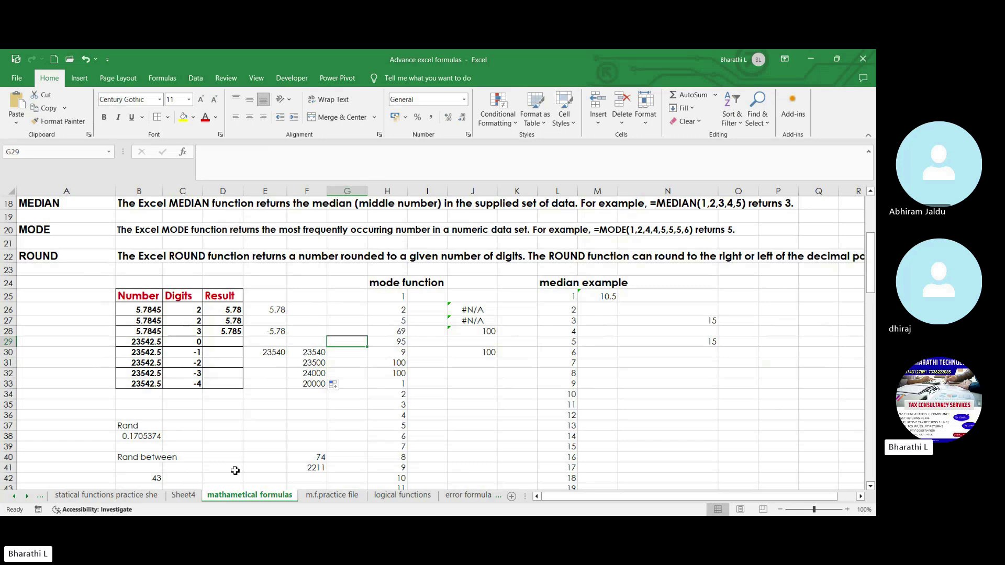
Step: Review the SUMIF/SUMIFS examples, then minimize the Advance excel formulas workbook
scroll(235, 471, up, 4)
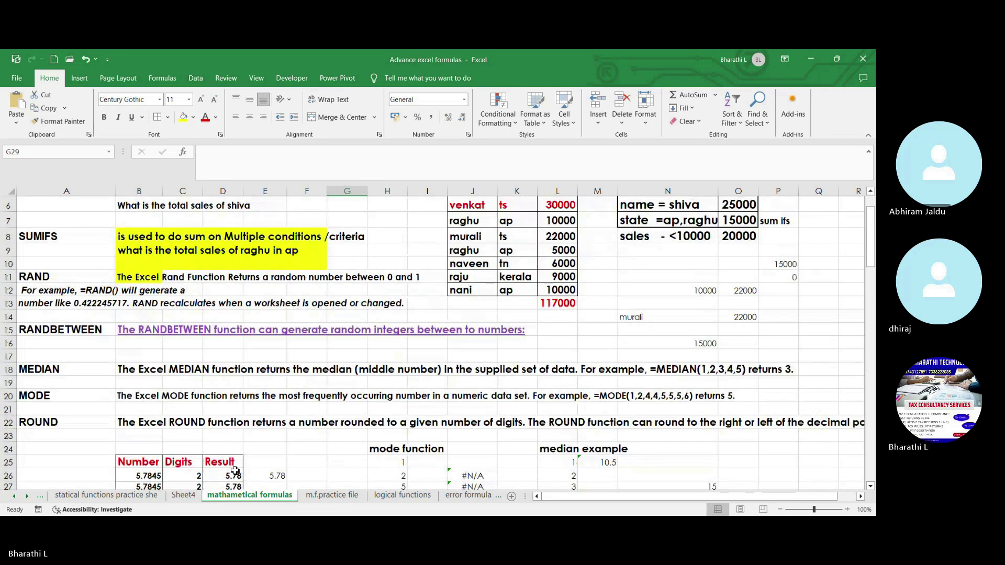
scroll(235, 471, up, 2)
scroll(235, 471, down, 1)
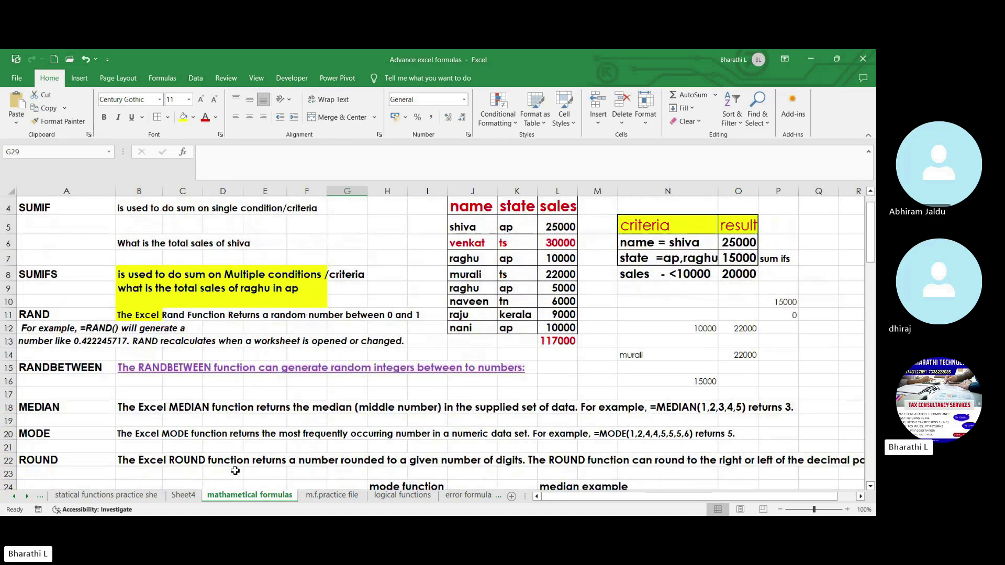
scroll(235, 471, down, 2)
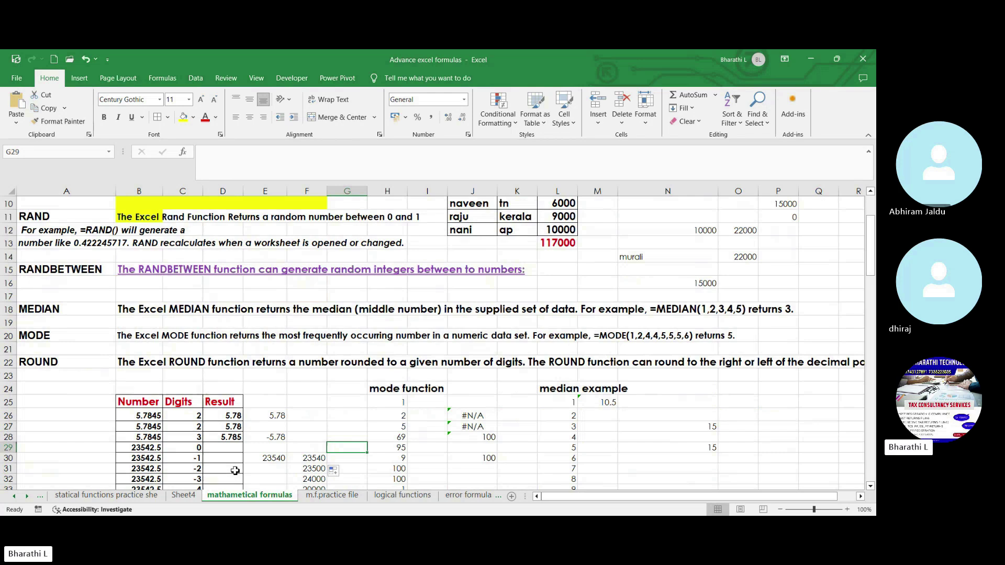
click(346, 423)
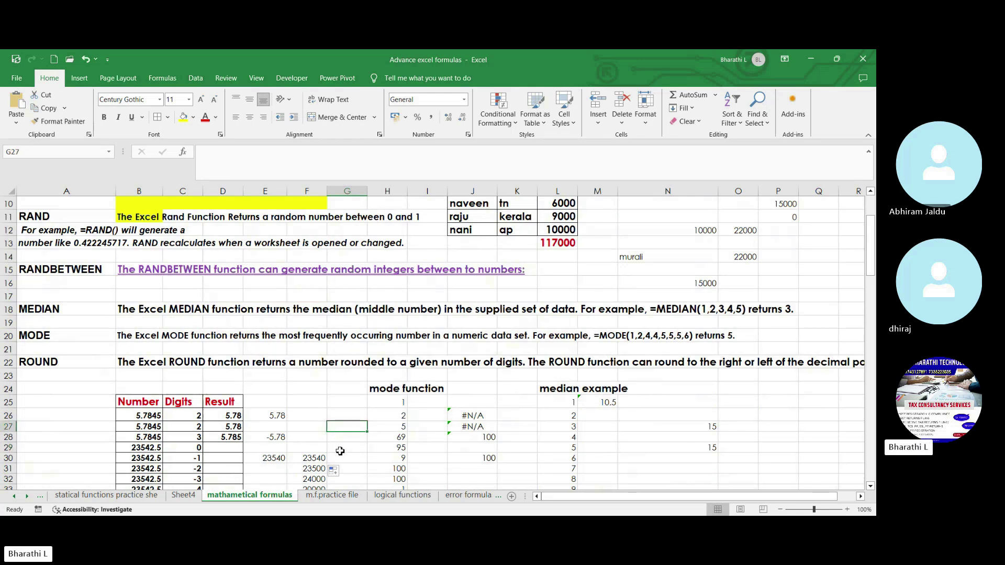
click(810, 63)
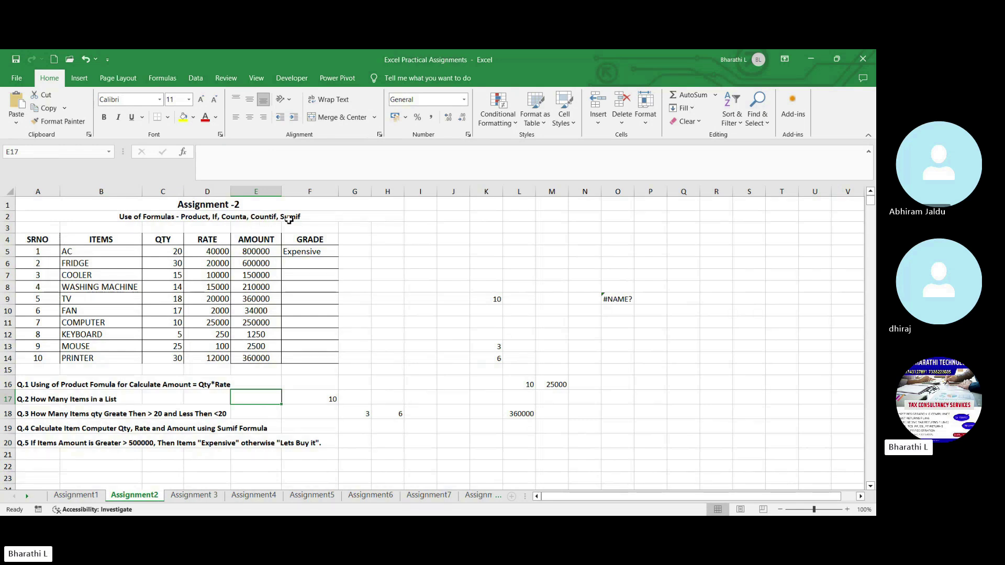
Step: Read Q.4 in row 19 of Assignment2, asking for Computer's Qty, Rate and Amount via SUMIF
click(370, 362)
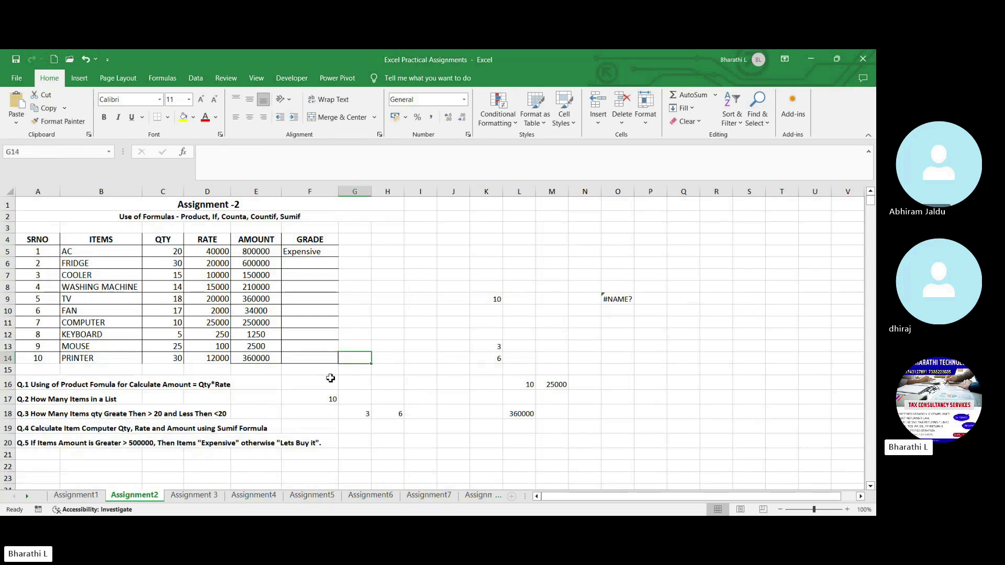
click(164, 428)
click(46, 433)
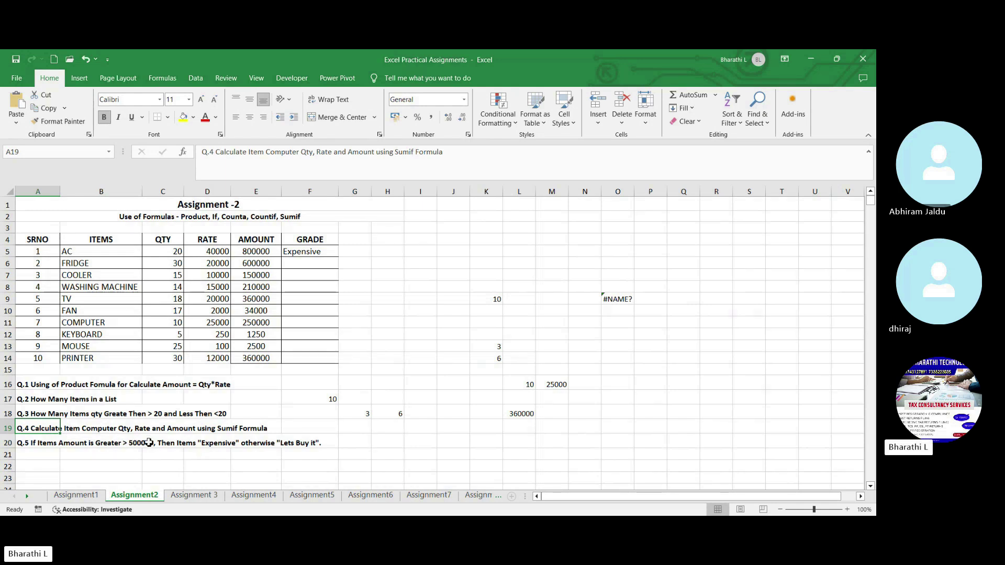
click(236, 433)
click(113, 430)
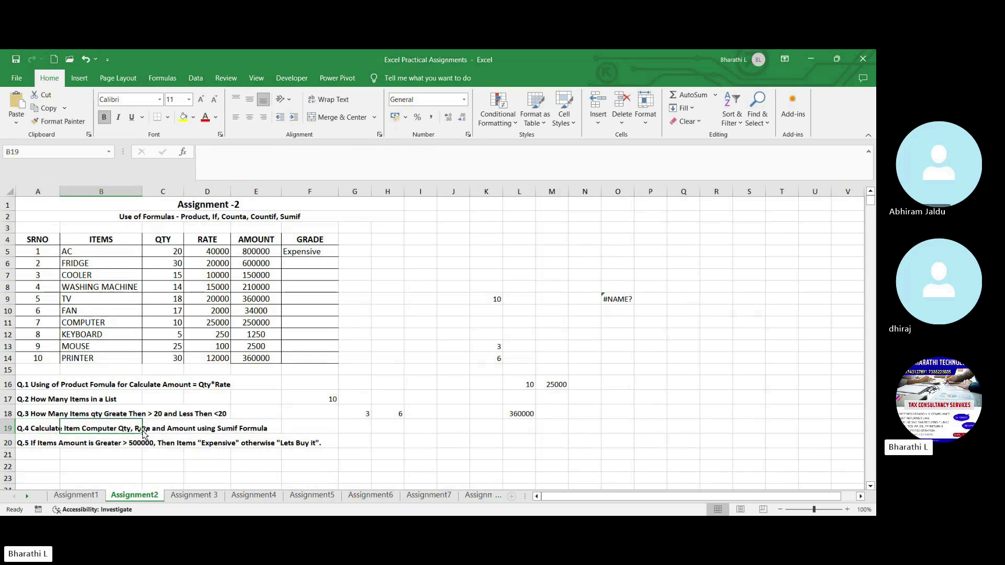
click(150, 430)
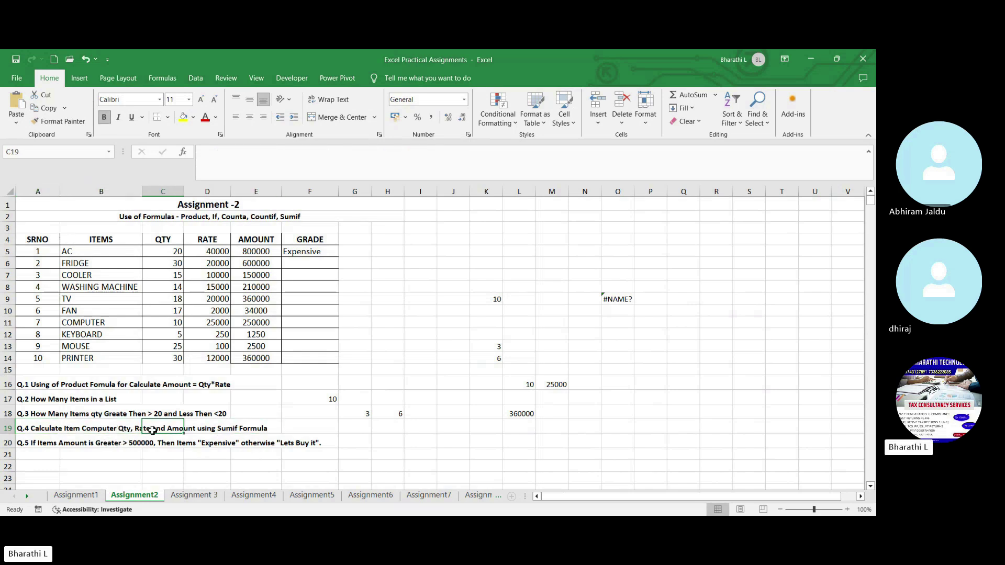
click(213, 430)
click(337, 401)
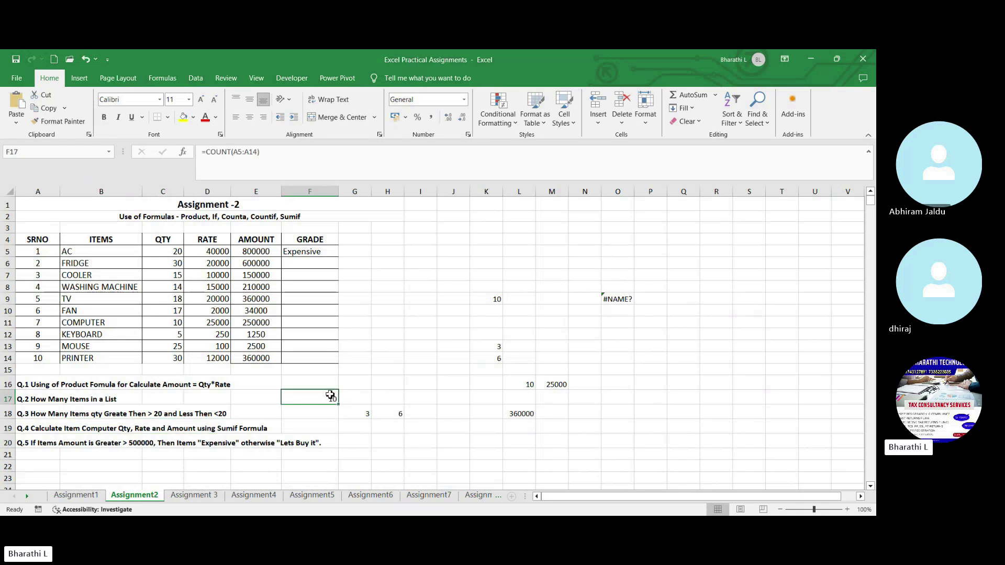
click(363, 415)
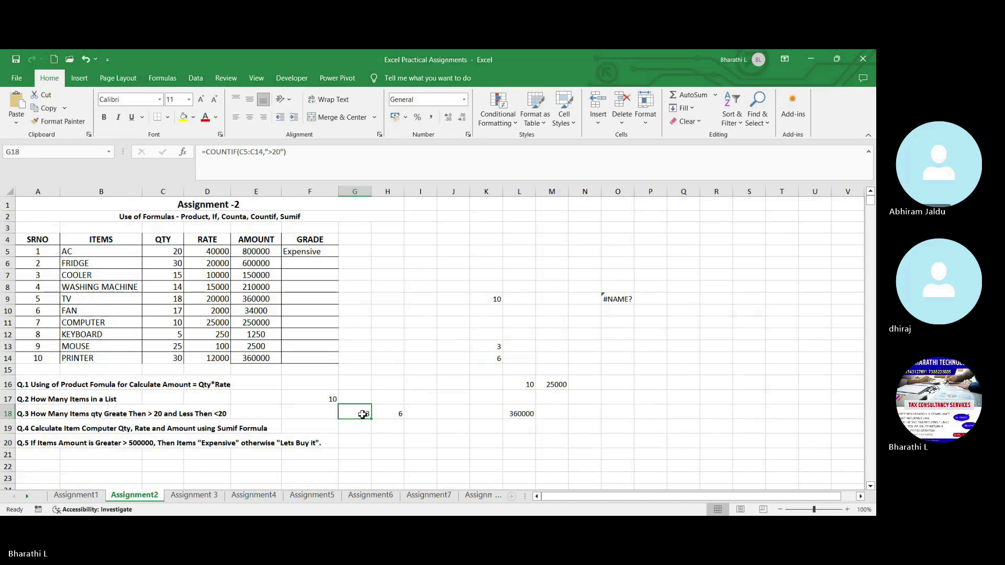
click(517, 414)
click(515, 384)
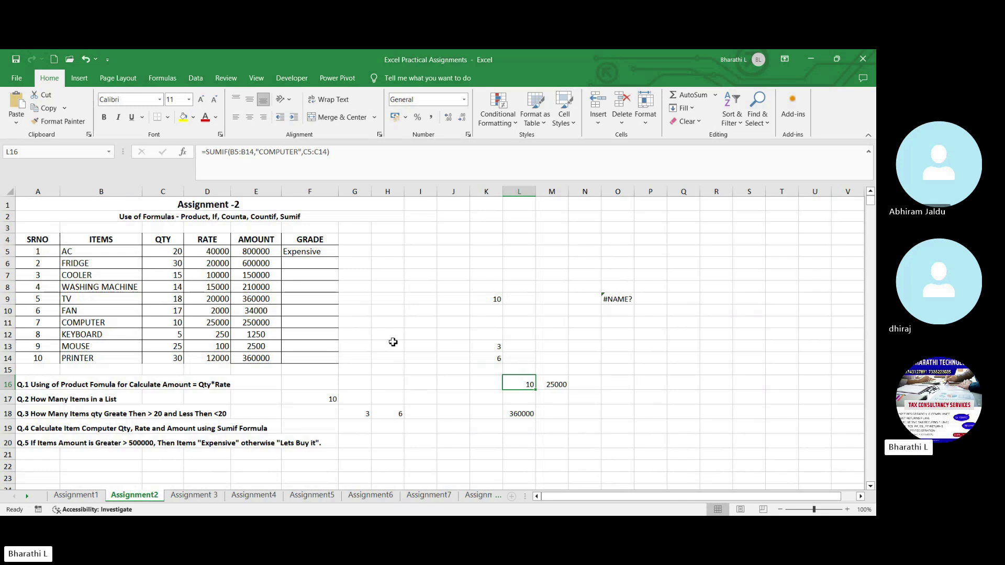
click(580, 415)
text(=)
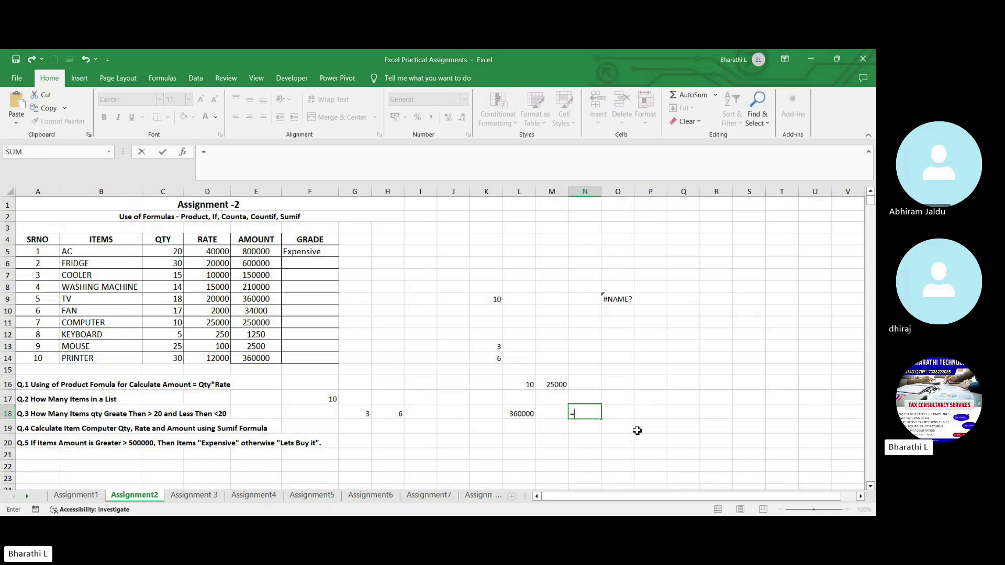
text(sum)
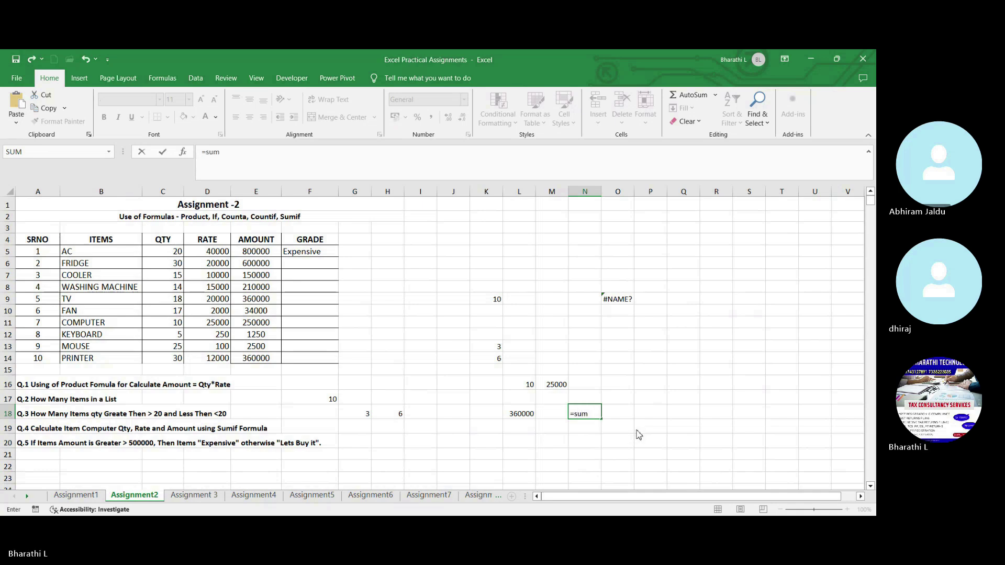
text(if)
Step: Complete =SUMIF(B5:B14,'computer',C5:C14) in N18, returning Computer's quantity 10
key(Tab)
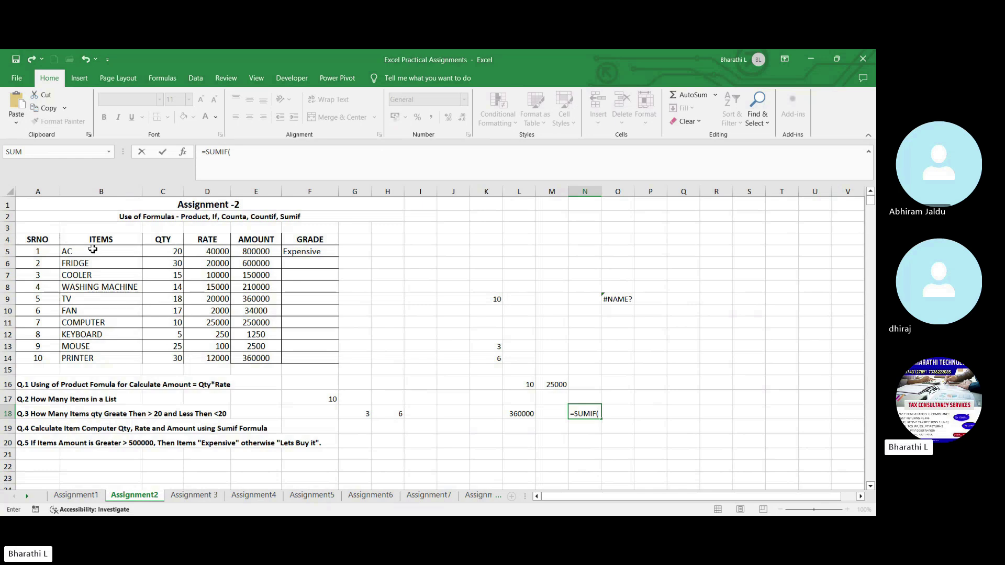
drag(89, 252, 89, 362)
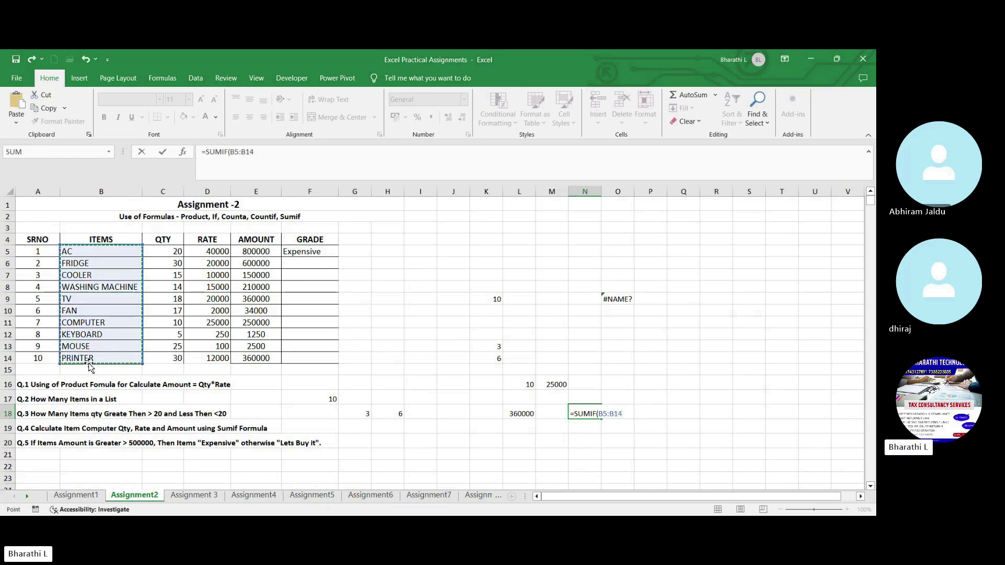
text(,)
text("c)
text(om)
text(pur)
key(BackSpace)
text(ter",)
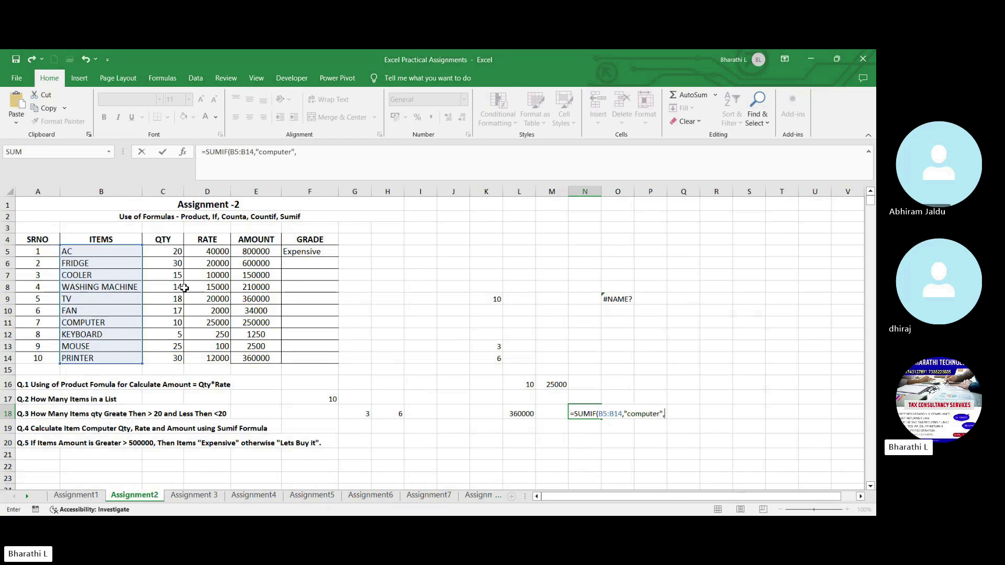
drag(158, 251, 154, 351)
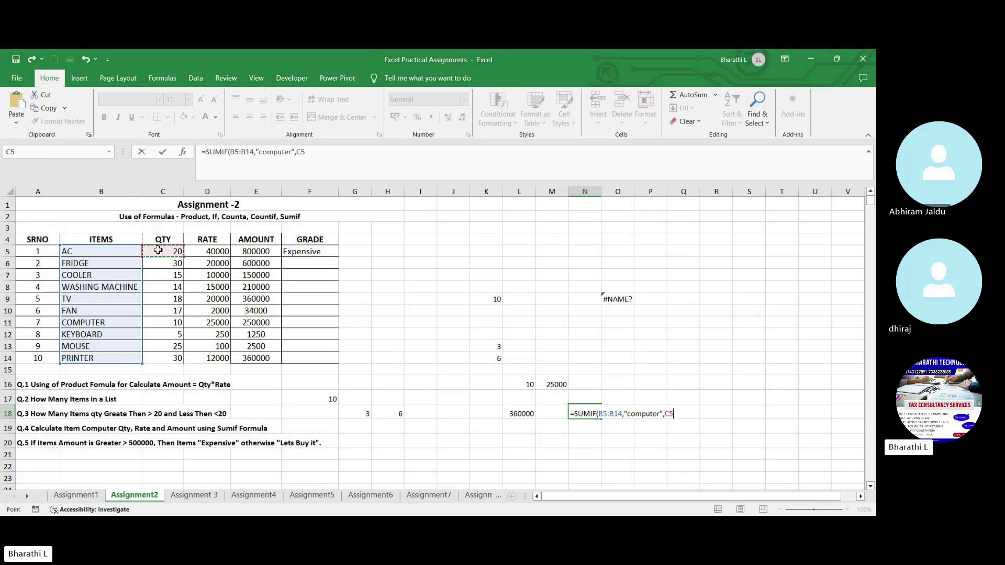
drag(154, 350, 156, 359)
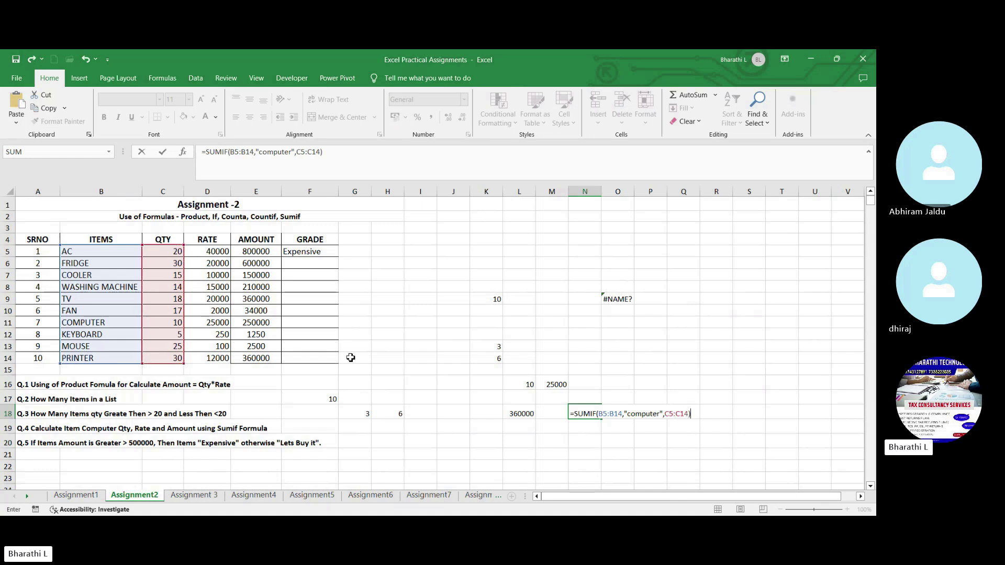
key(Return)
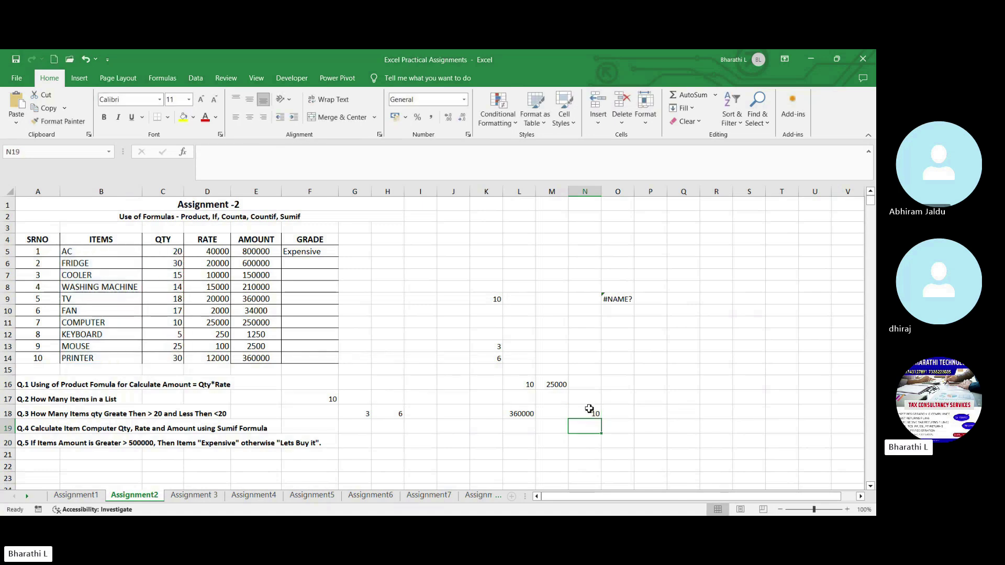
Step: Verify the N18 formula and begin a SUM formula in P18
click(590, 409)
click(659, 411)
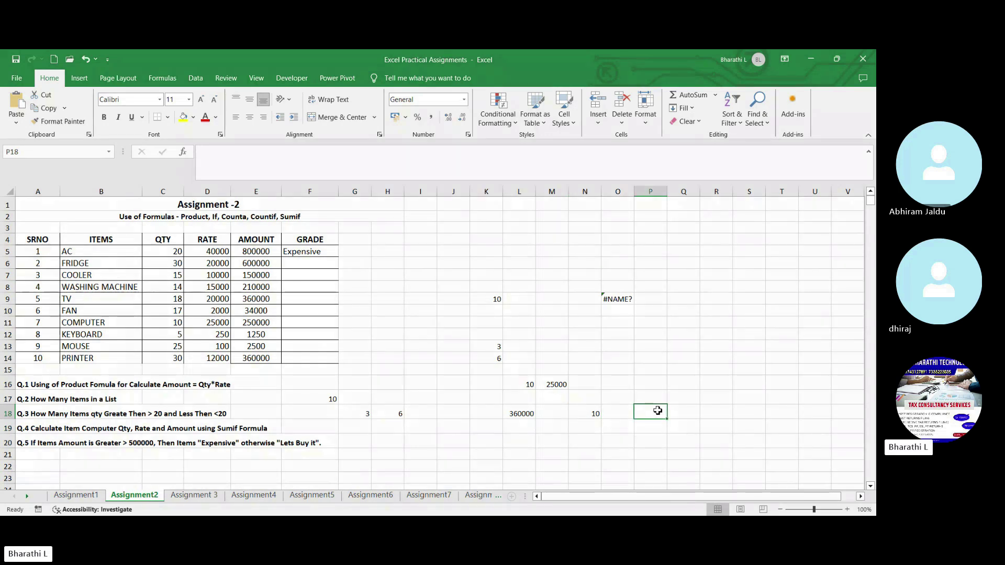
text(=)
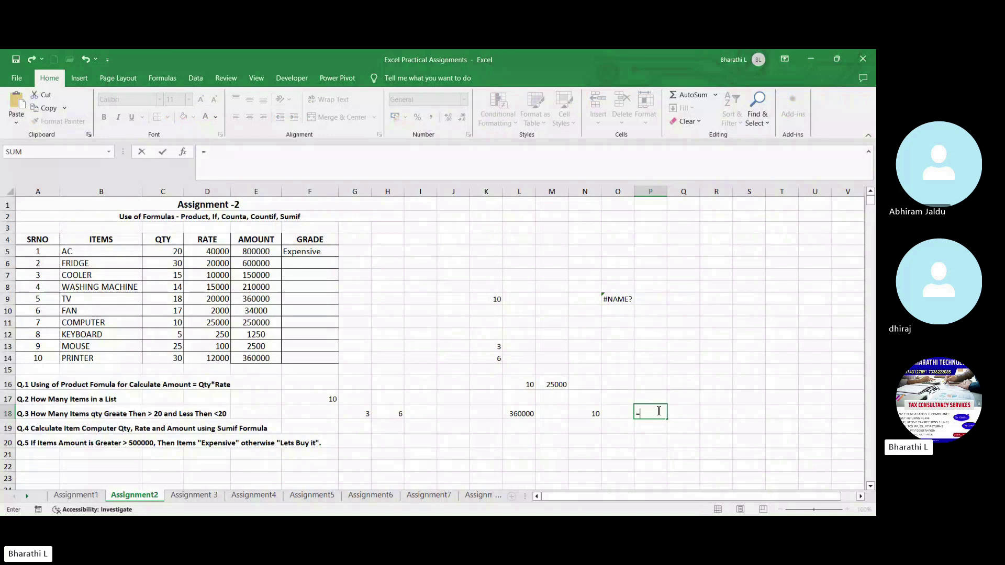
text(sum)
Step: Complete =SUMIF(B5:B14,'keyboard',C5:C14) in P18, returning Keyboard's quantity 5
double_click(689, 430)
drag(99, 254, 106, 357)
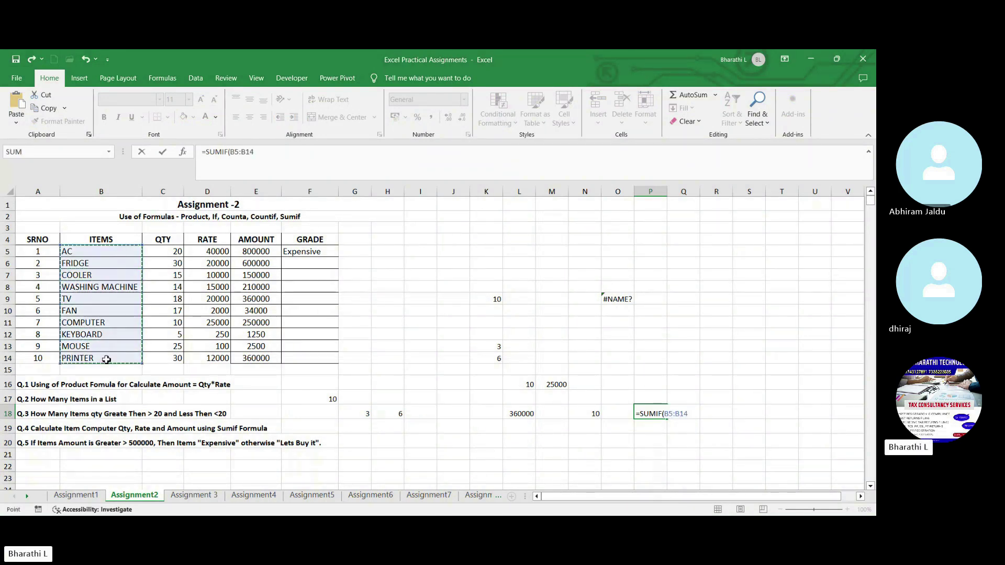
text(,)
text(")
text(keyb)
text(oard",)
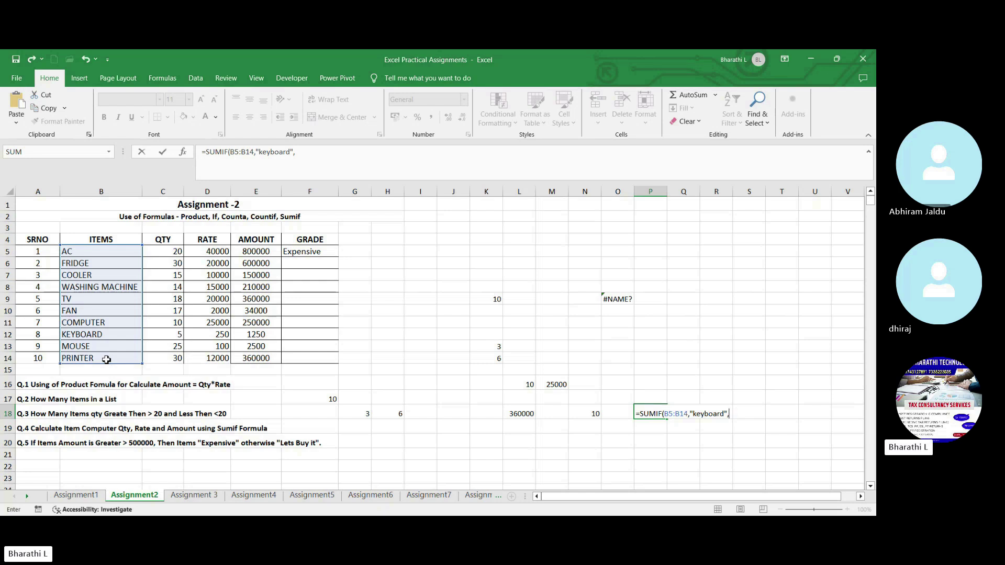
drag(178, 254, 163, 356)
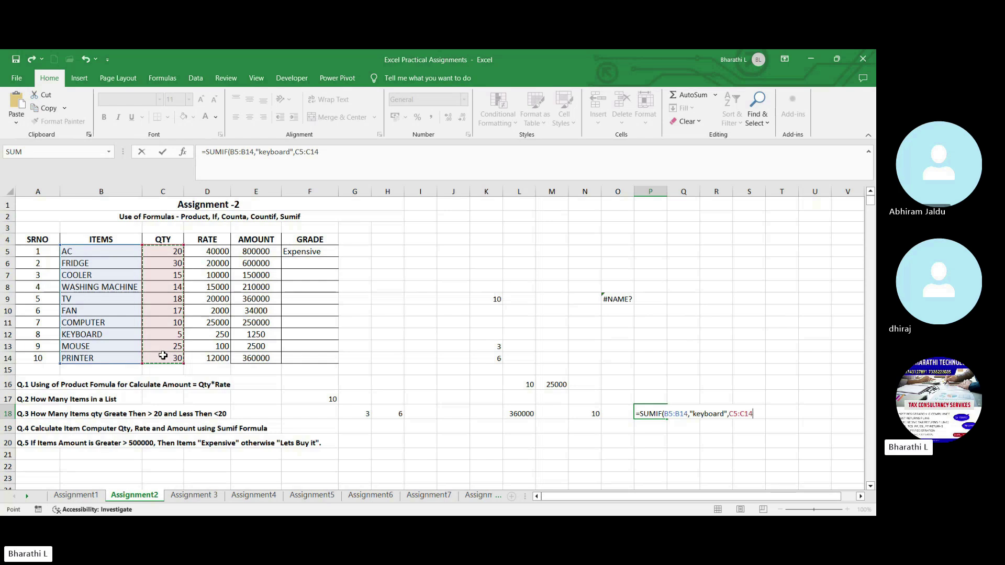
key(Return)
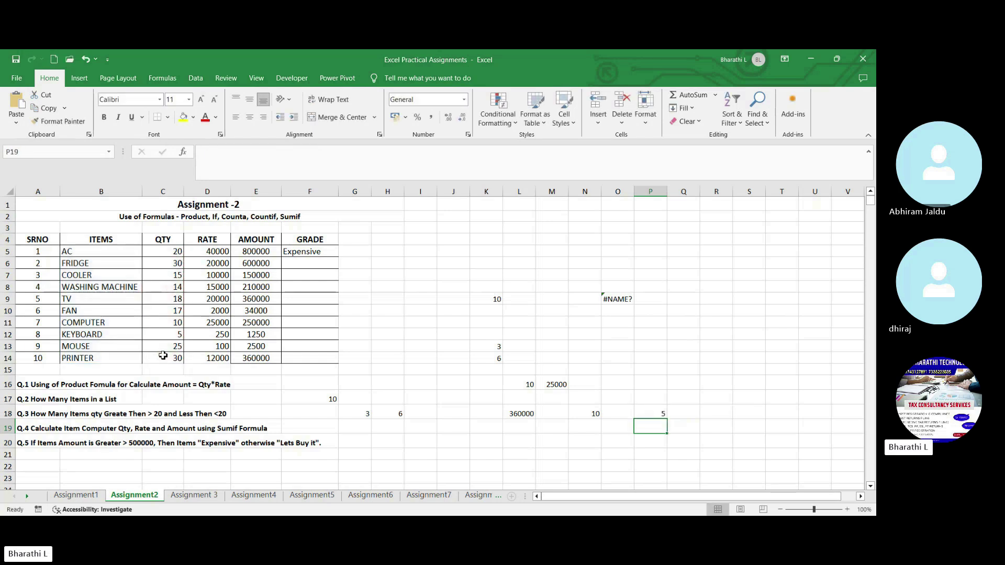
Step: Verify P18's result of 5 against the KEYBOARD row in the item table
click(644, 417)
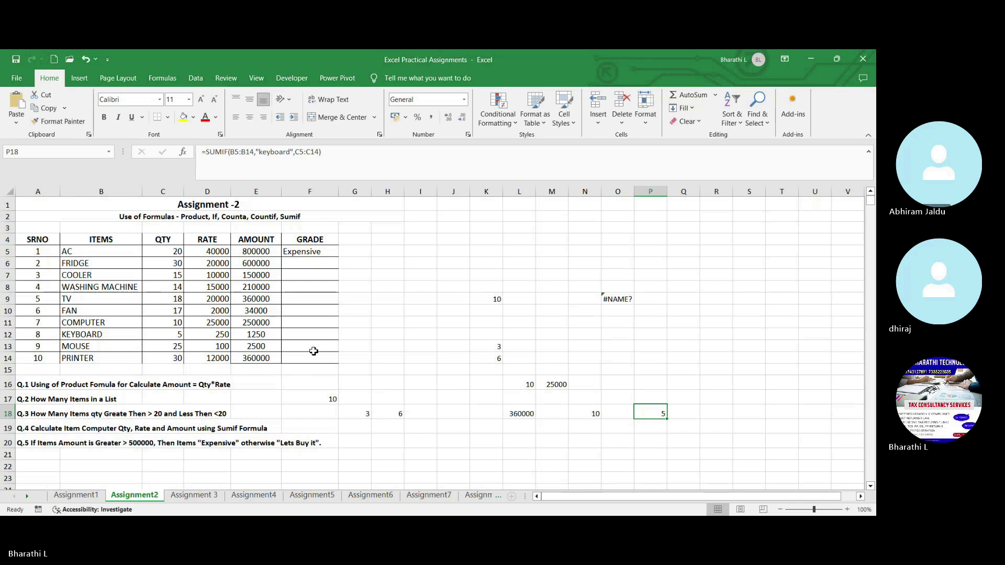
click(112, 340)
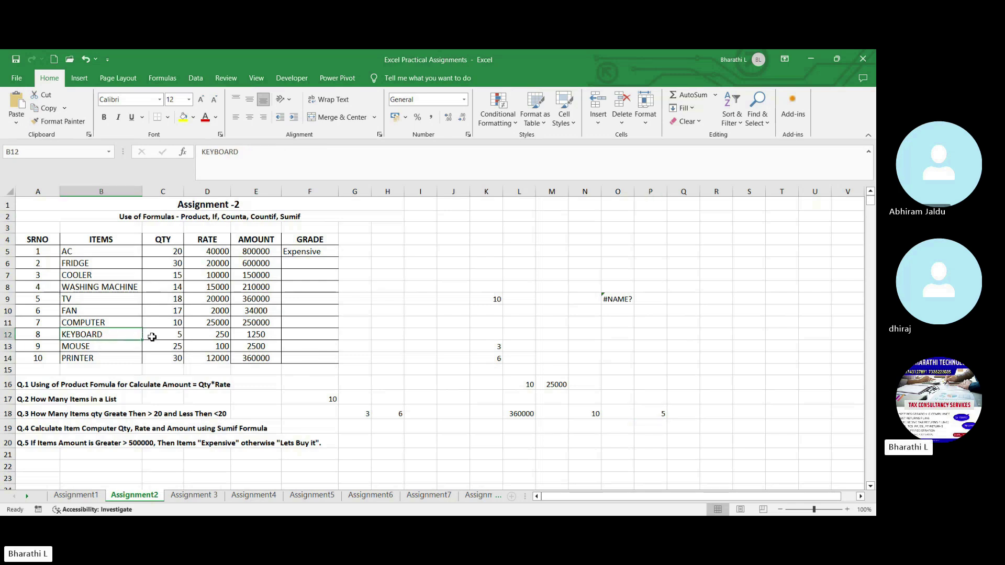
click(152, 337)
click(660, 415)
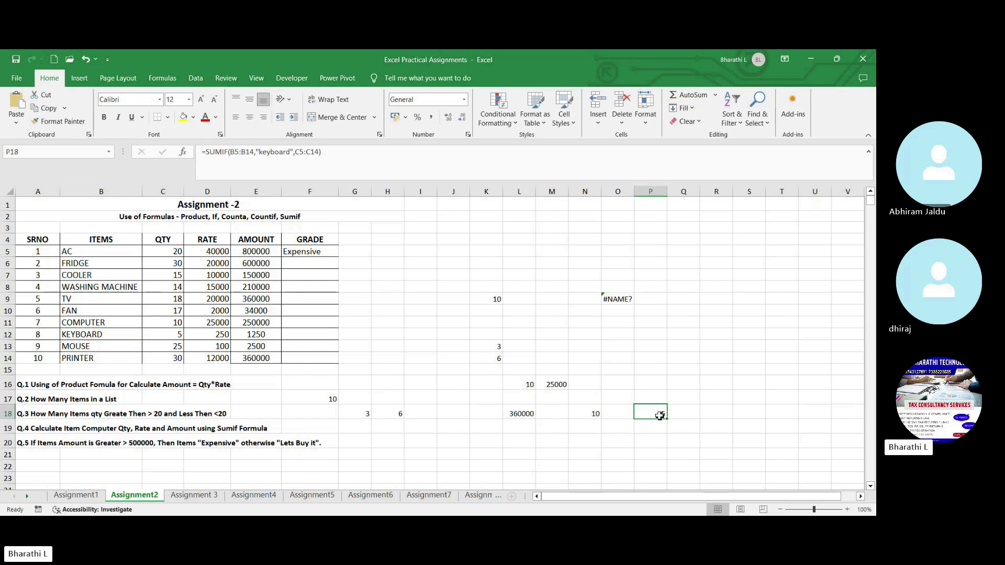
Step: Start a SUMIF formula in N20 for the computer rate
click(702, 413)
click(619, 446)
click(596, 443)
text(=sumi)
key(Tab)
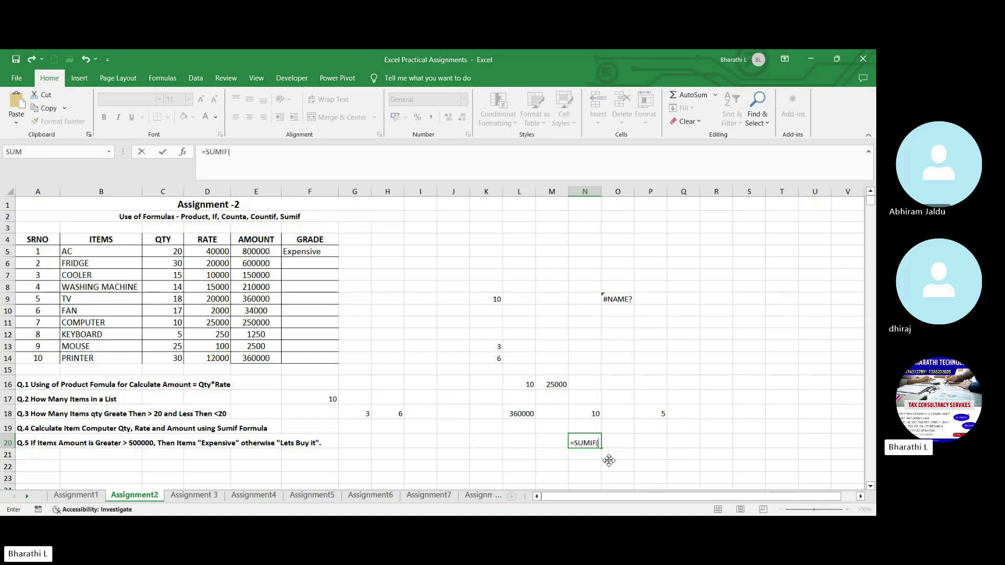
Step: Finish the N20 SUMIF over B5:B14 for 'computer' summing D5:D12, returning rate 25000
drag(79, 251, 94, 359)
text(,")
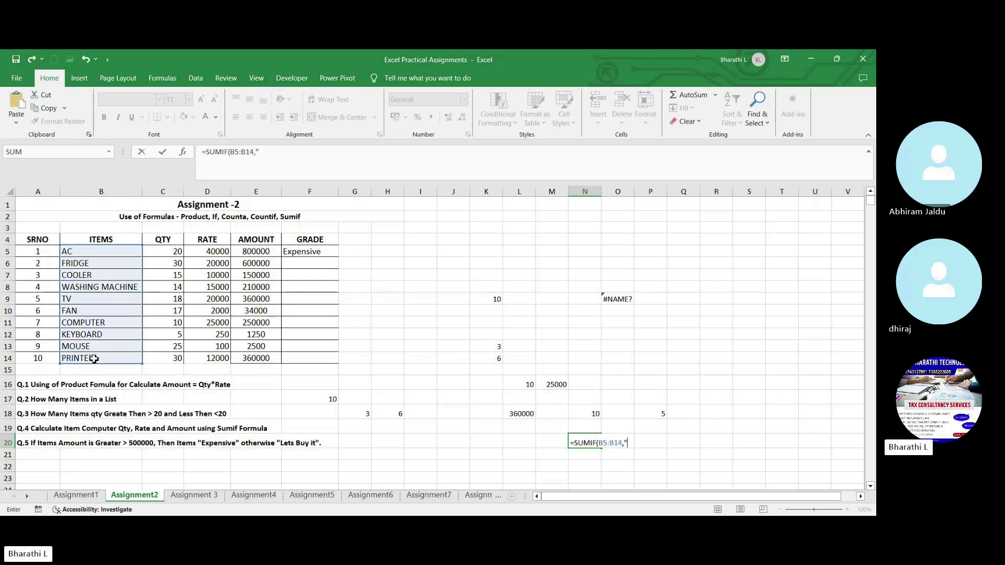
text(computrt)
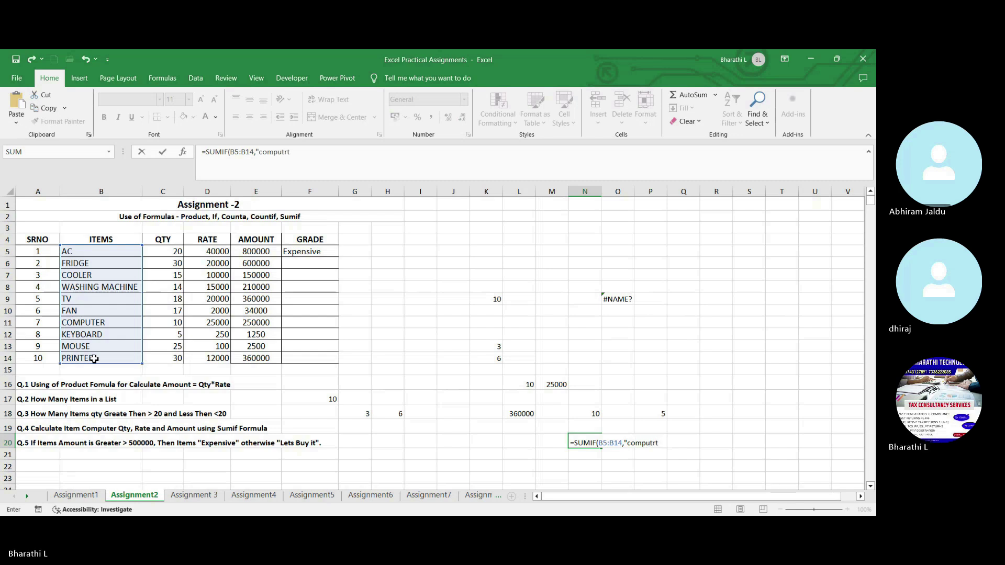
key(BackSpace)
key(BackSpace)
text(er",)
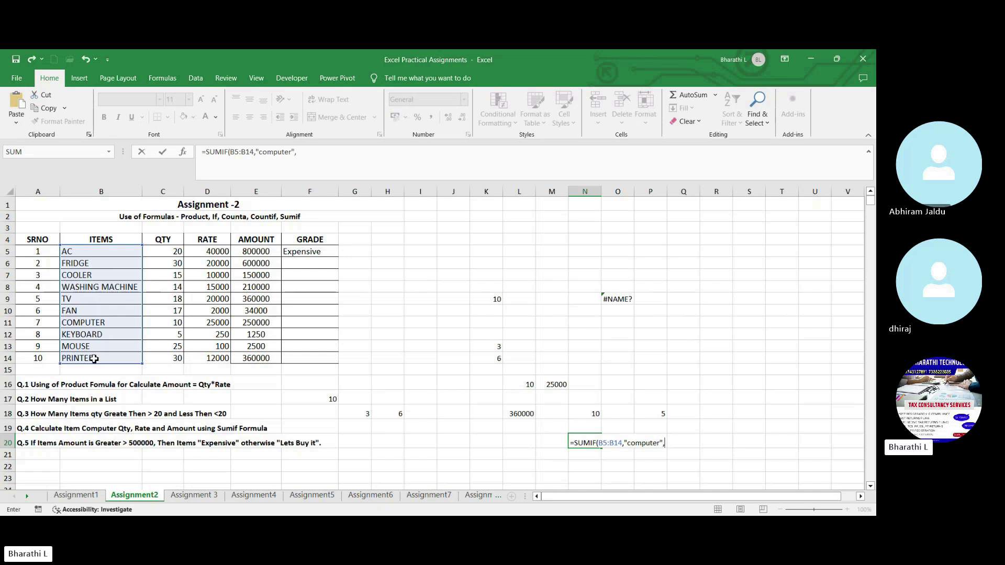
drag(207, 254, 191, 338)
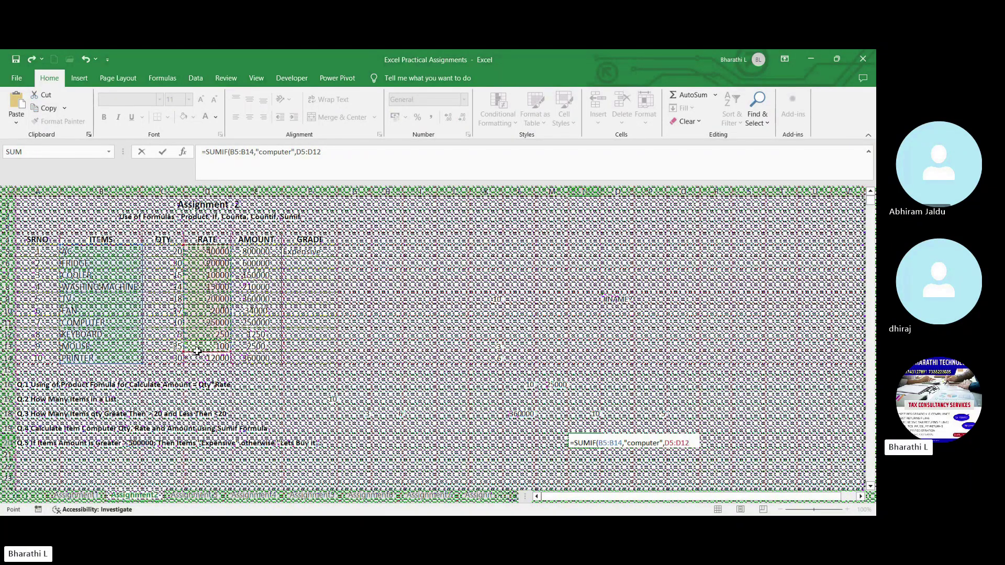
key(Return)
click(650, 443)
text(=sum)
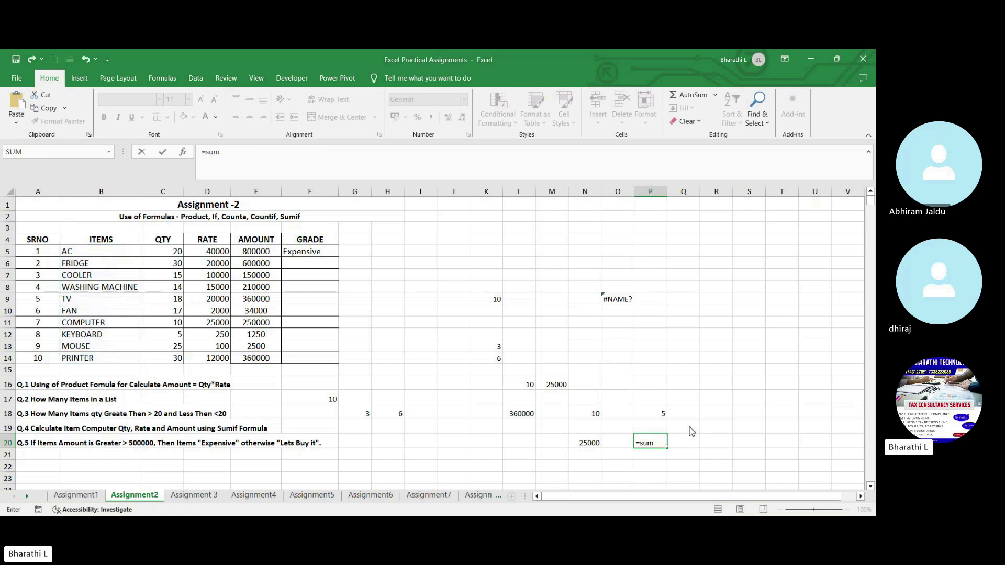
text(if()
Step: Complete the P20 SUMIF over B5:B14 for 'computer' on the AMOUNT column, returning 250000
drag(107, 250, 114, 358)
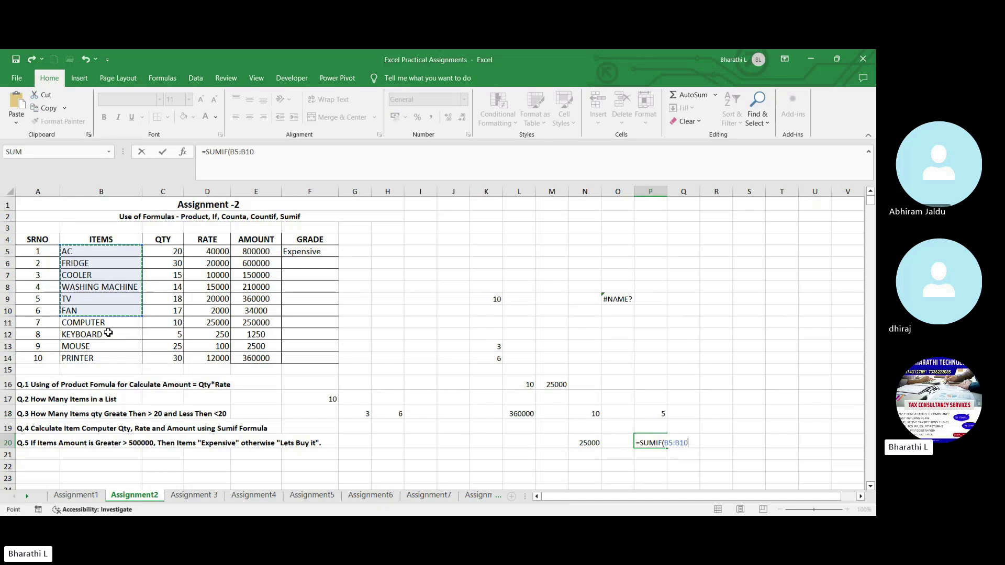
text(,)
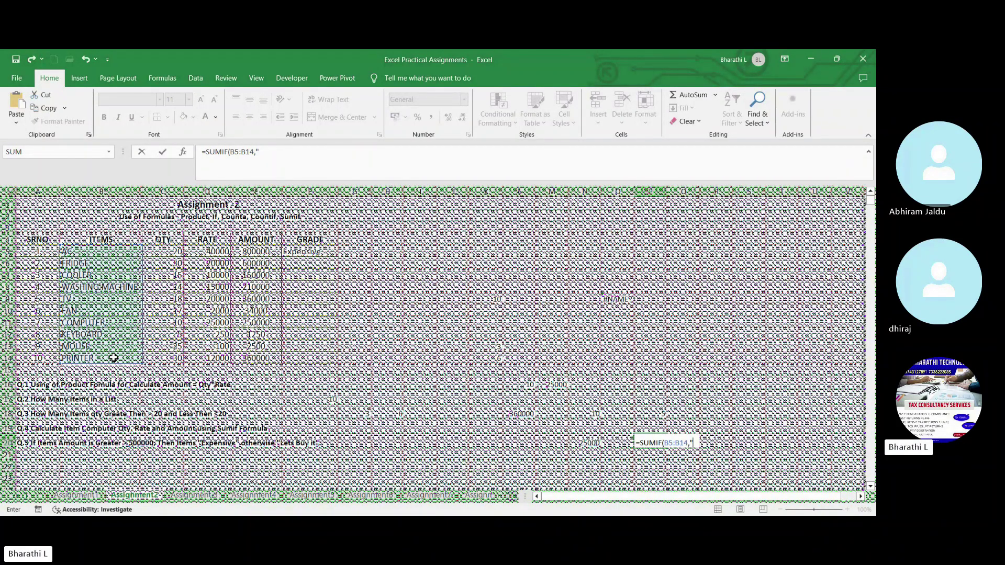
key(Return)
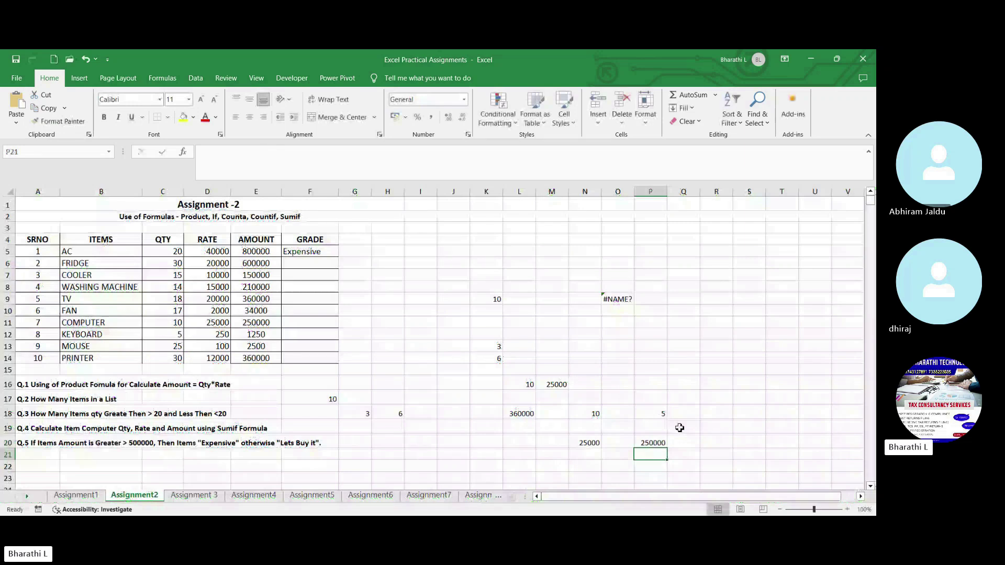
click(663, 445)
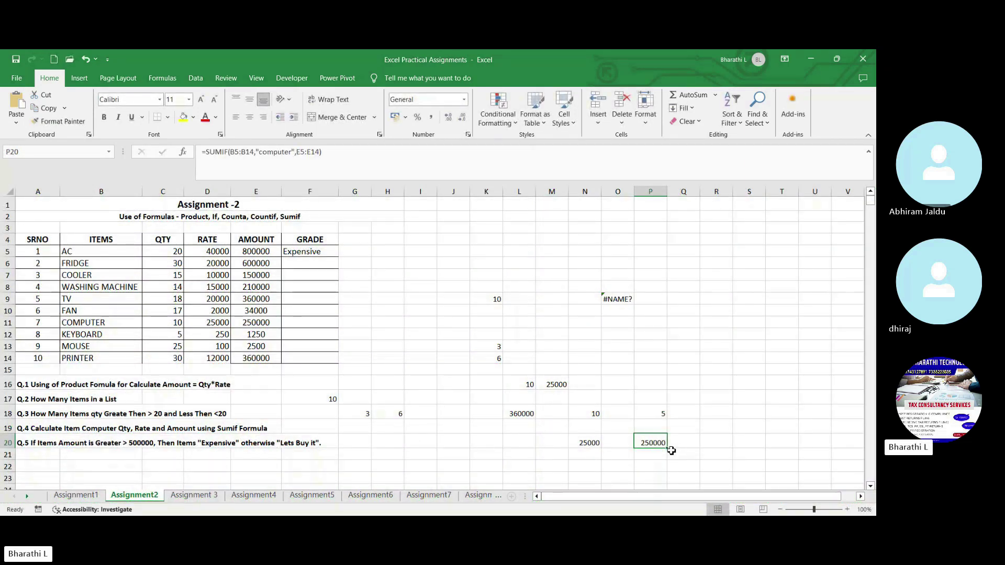
click(672, 448)
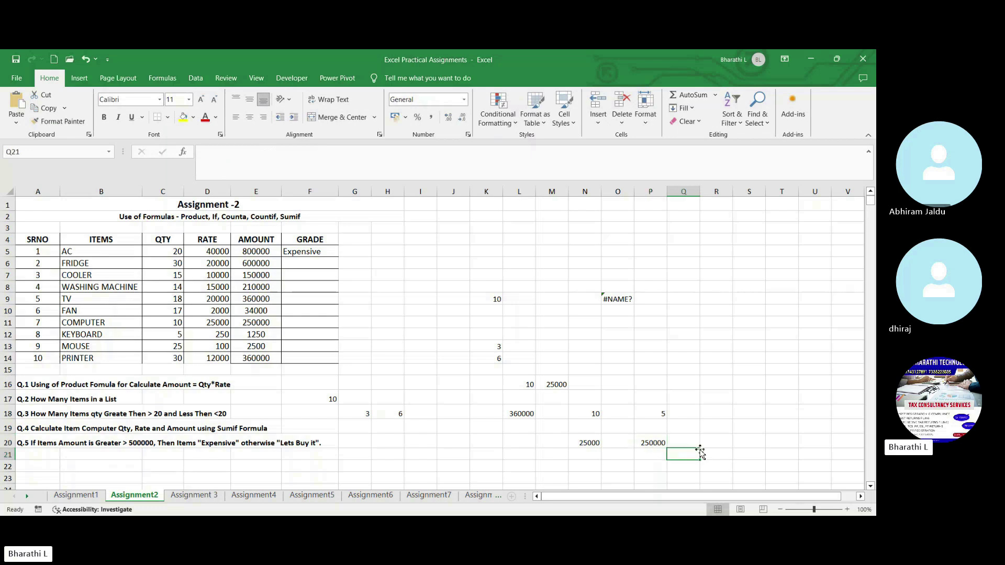
click(664, 444)
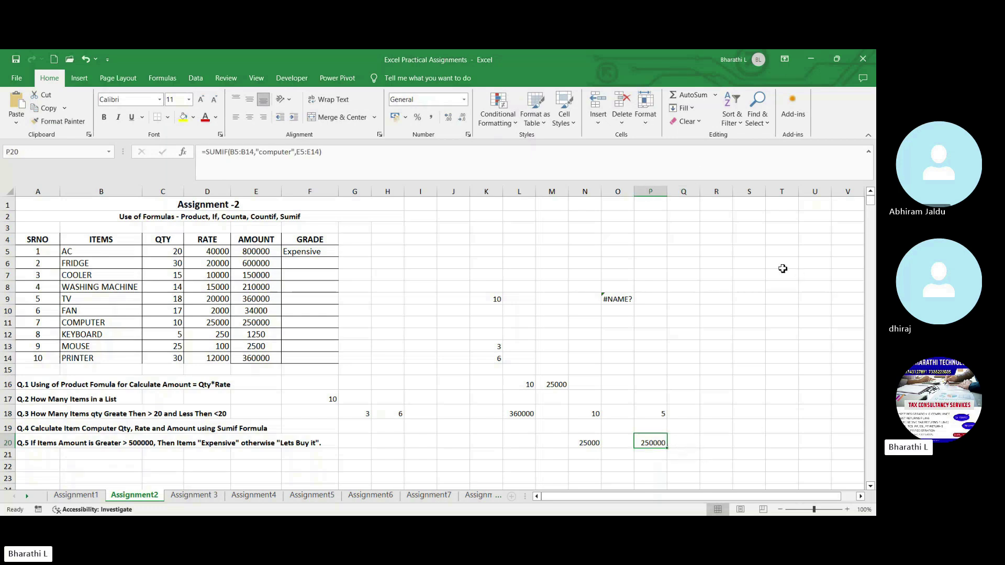
click(710, 297)
click(618, 358)
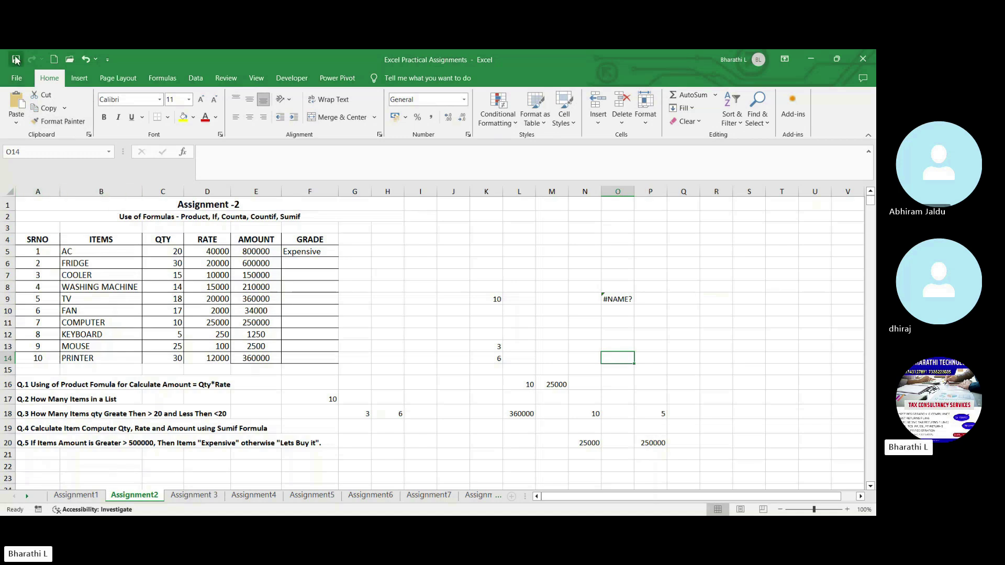
click(434, 261)
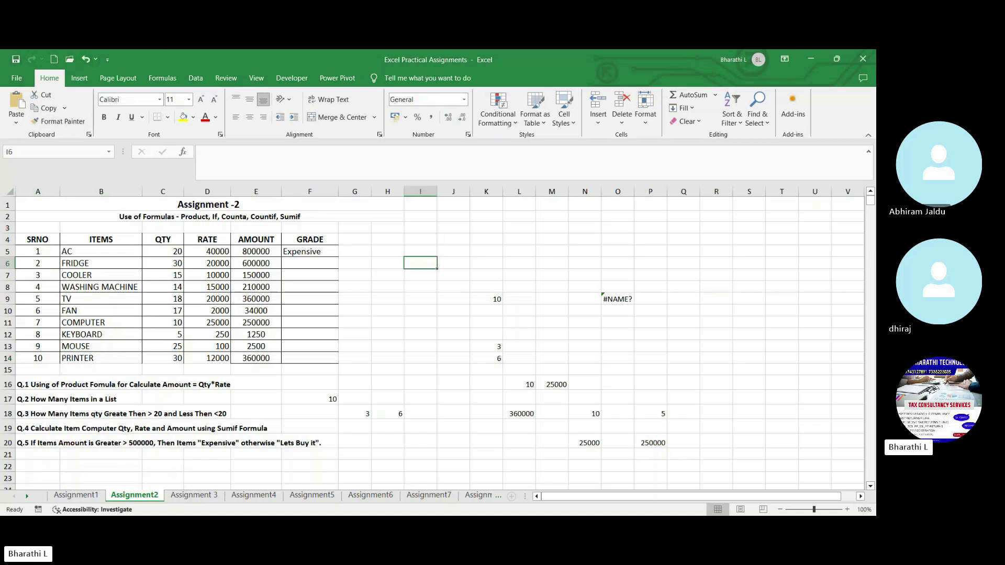